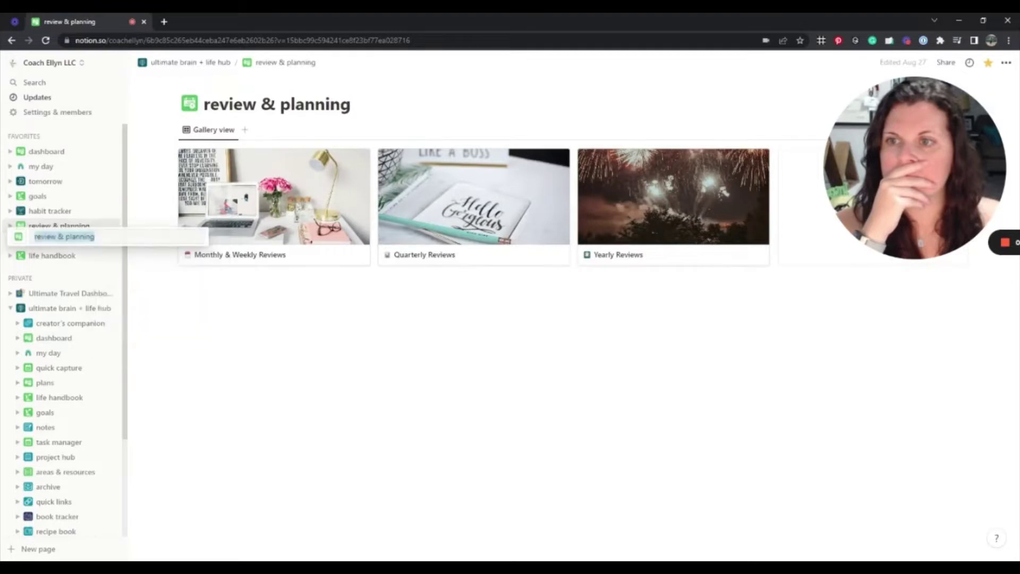
Rename the "review & planning" page as "reviews & planning".
click(56, 236)
text(s)
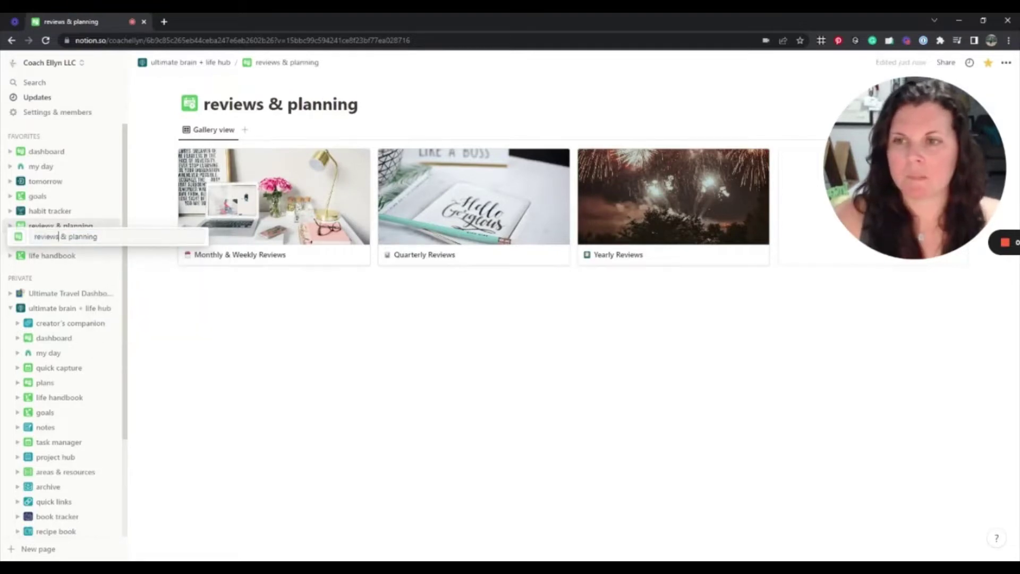
key(Return)
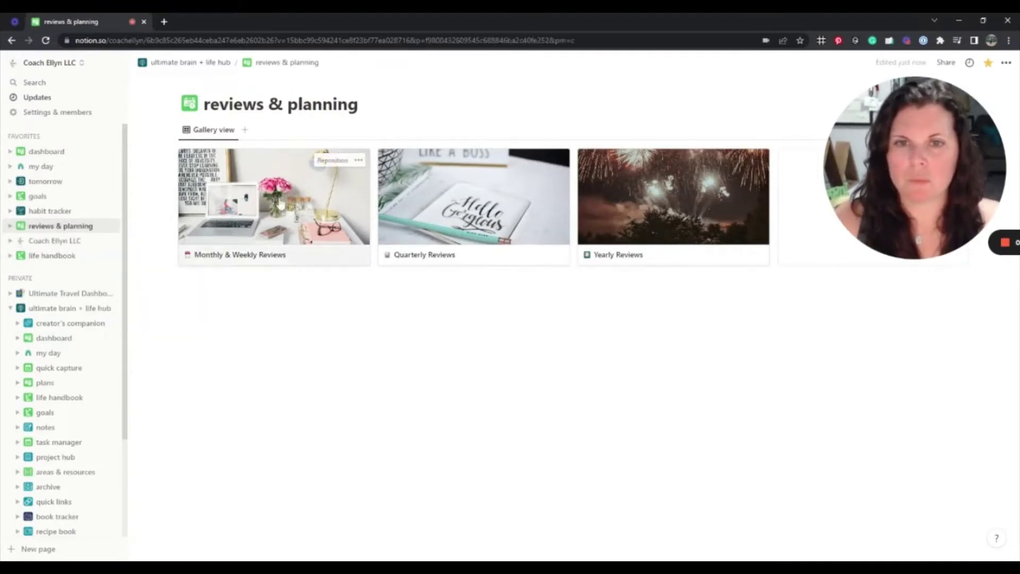
Open the Monthly & Weekly Reviews entry as a full page and bring up its Reviews gallery.
click(280, 205)
scroll(265, 138, down, 3)
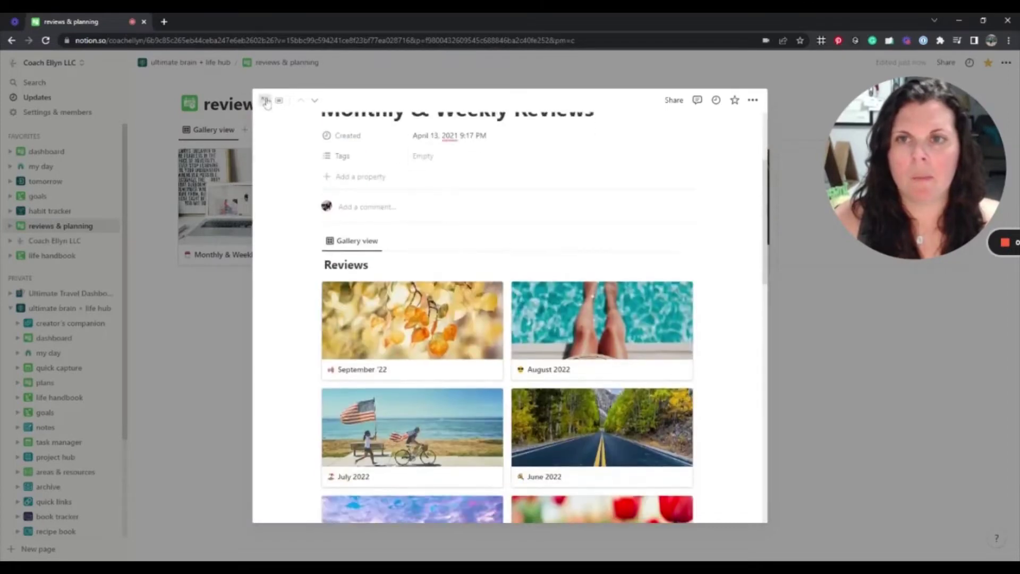
click(266, 103)
scroll(547, 209, down, 5)
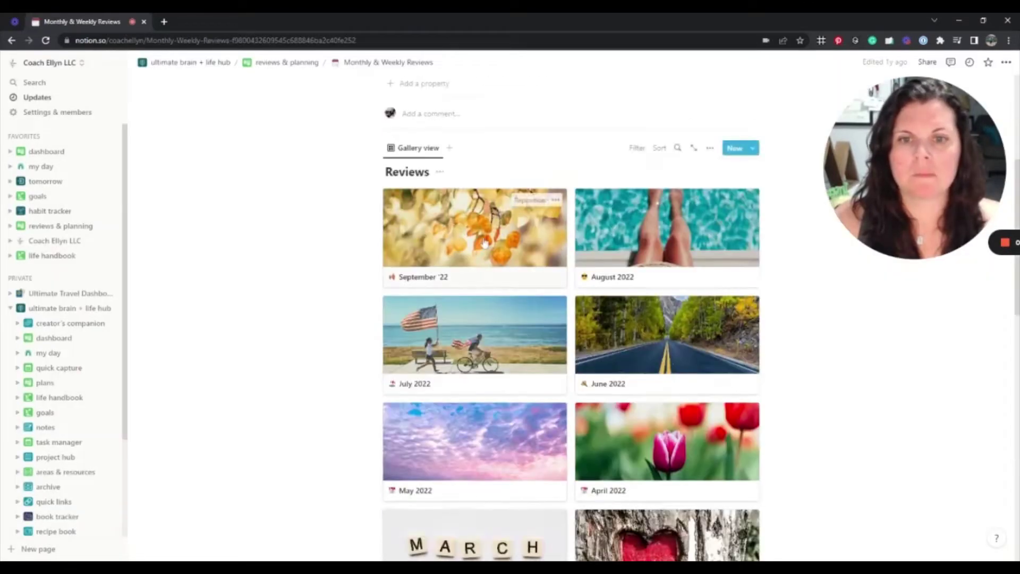
Open the August 2022 review as a full page and bring up its Monthly Goals section.
click(641, 242)
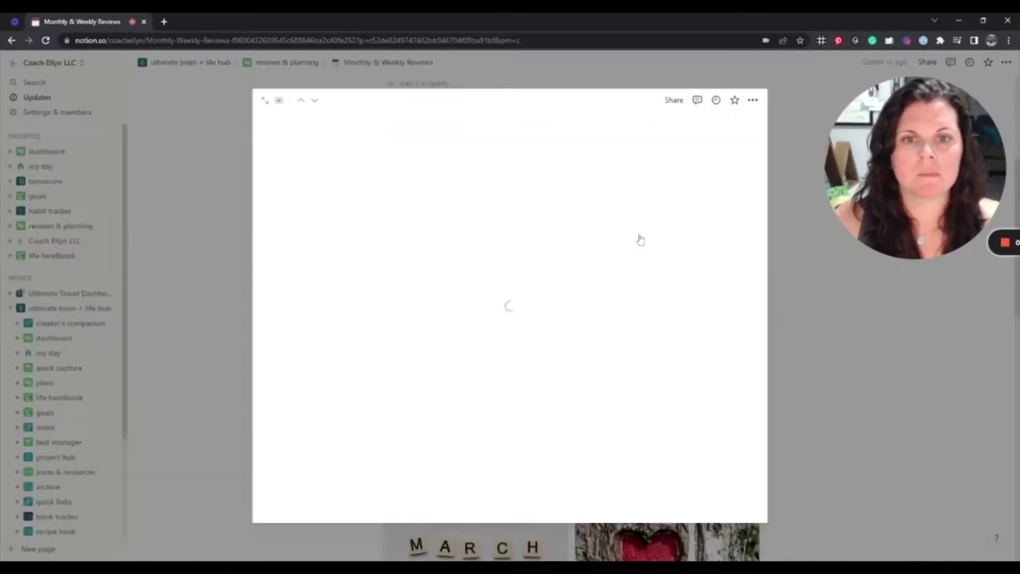
click(265, 100)
scroll(751, 124, down, 5)
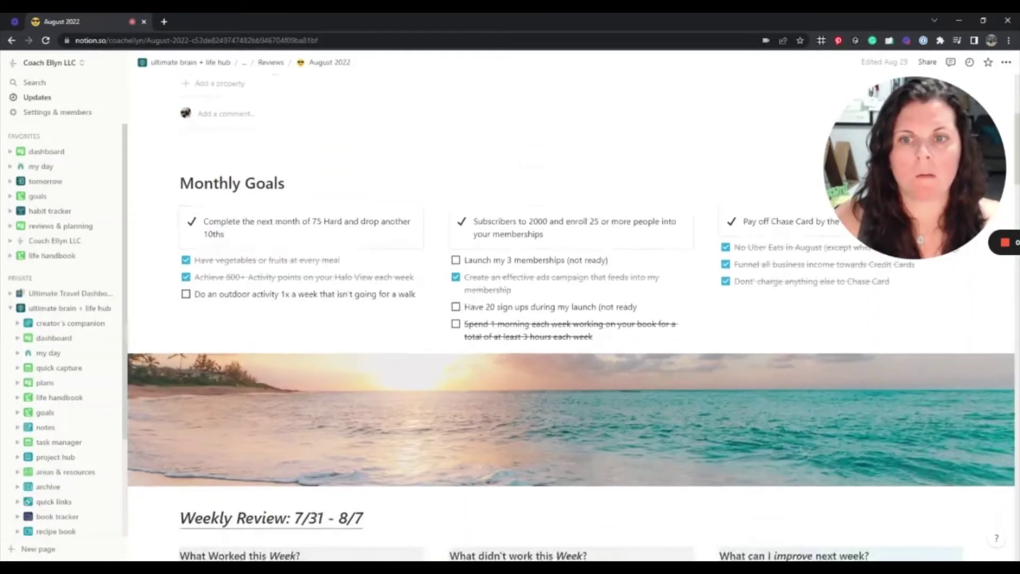
scroll(572, 319, down, 1)
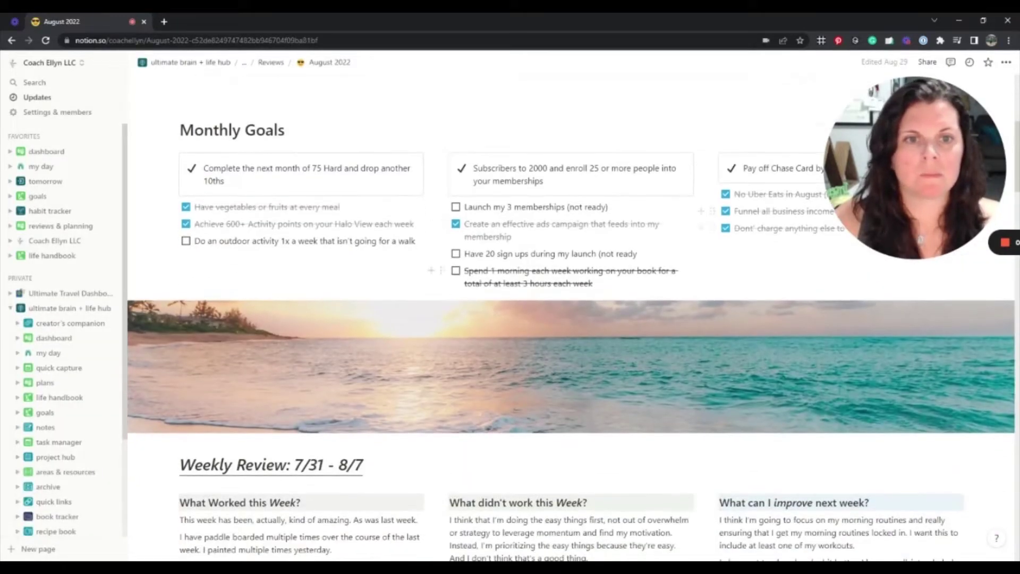
Strike through the "Have 20 sign ups during my launch" to-do in Monthly Goals.
scroll(479, 255, up, 1)
triple_click(525, 307)
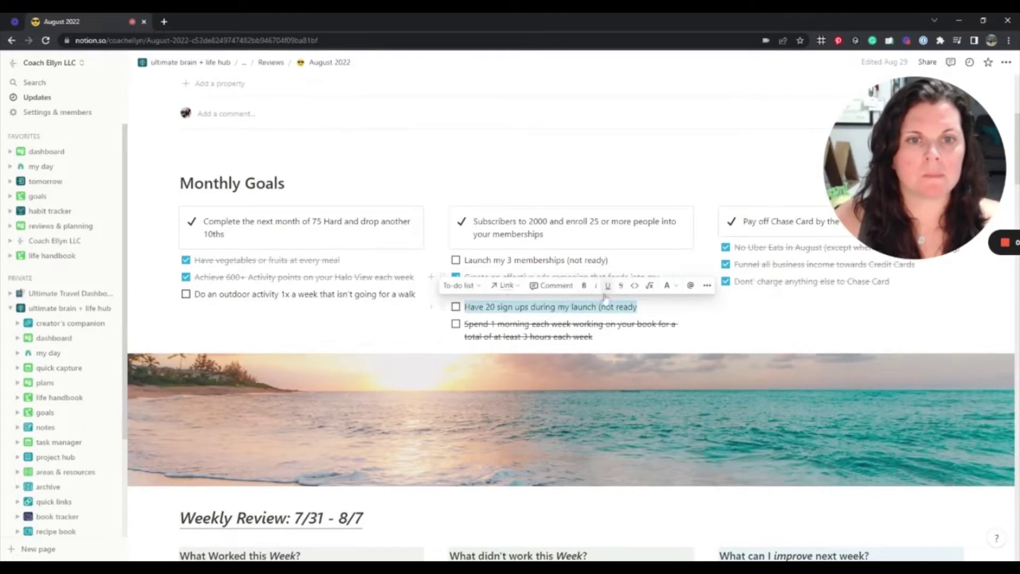
click(739, 306)
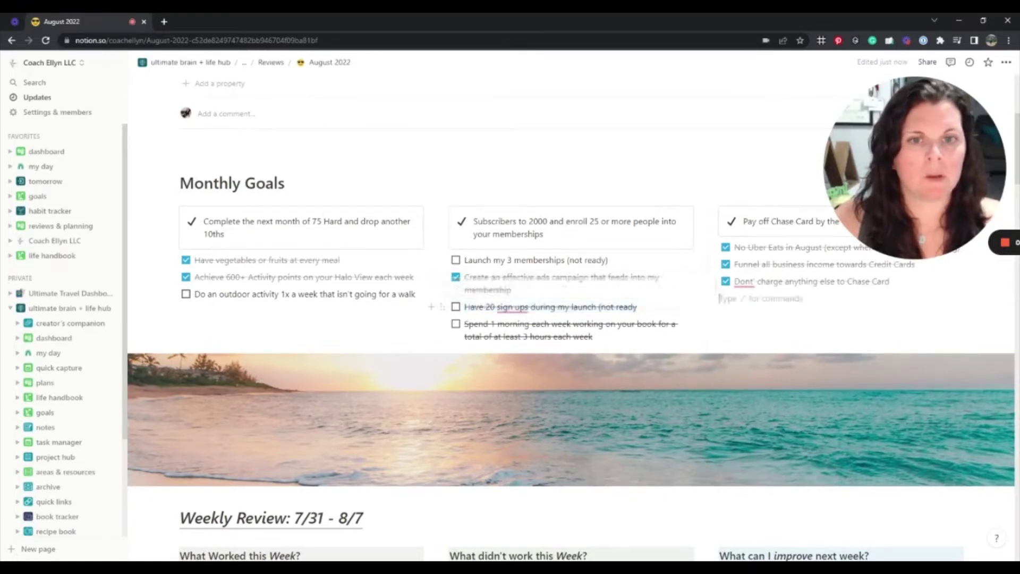
Check off "Launch my 3 memberships (not ready)" and append an italic "not completed" note to the outdoor activity to-do.
triple_click(539, 260)
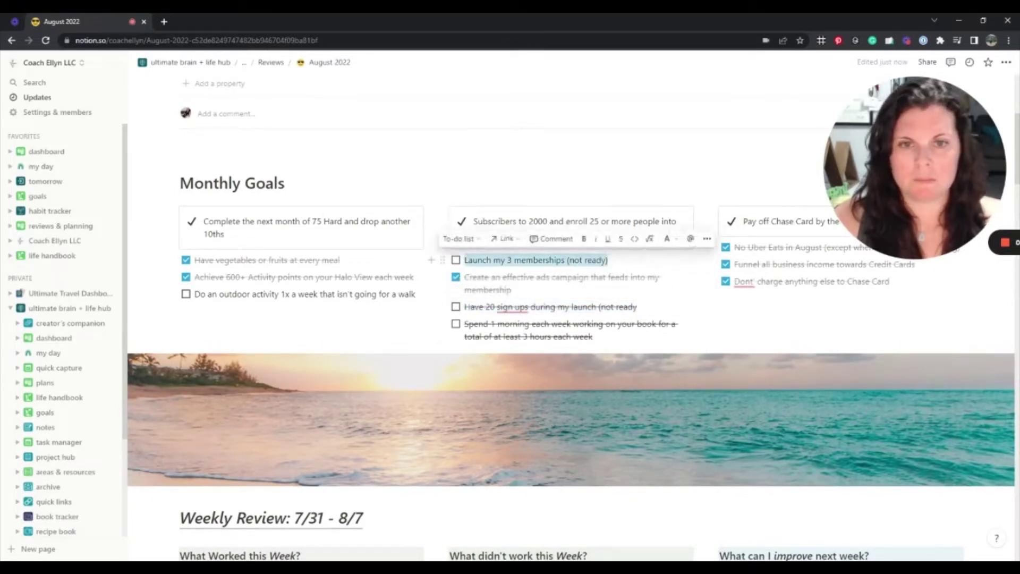
click(221, 312)
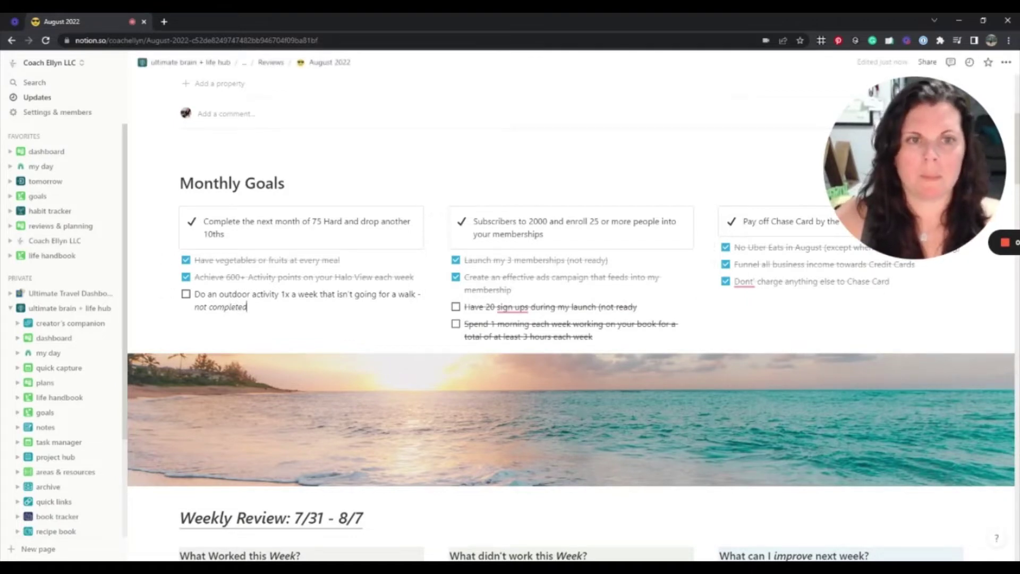
Remove the leading space from the goal #1: health text in the Monthly Review section.
scroll(728, 332, down, 2)
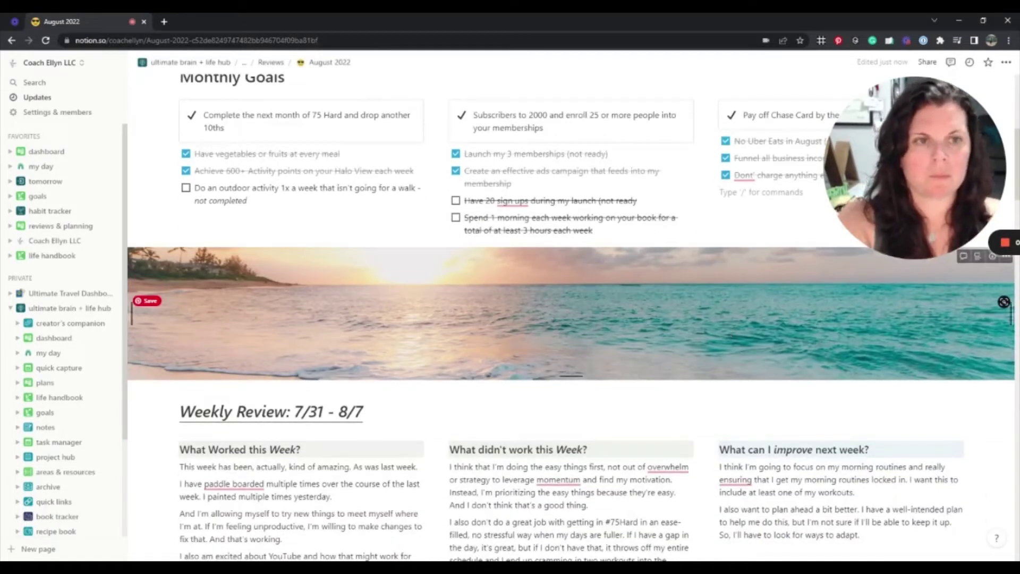
scroll(503, 253, down, 1)
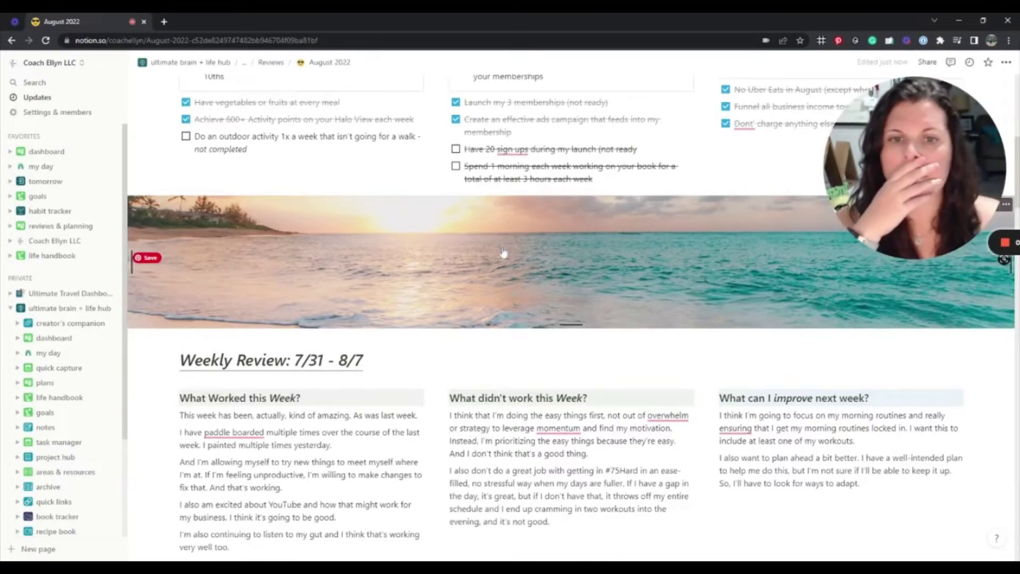
scroll(504, 253, down, 20)
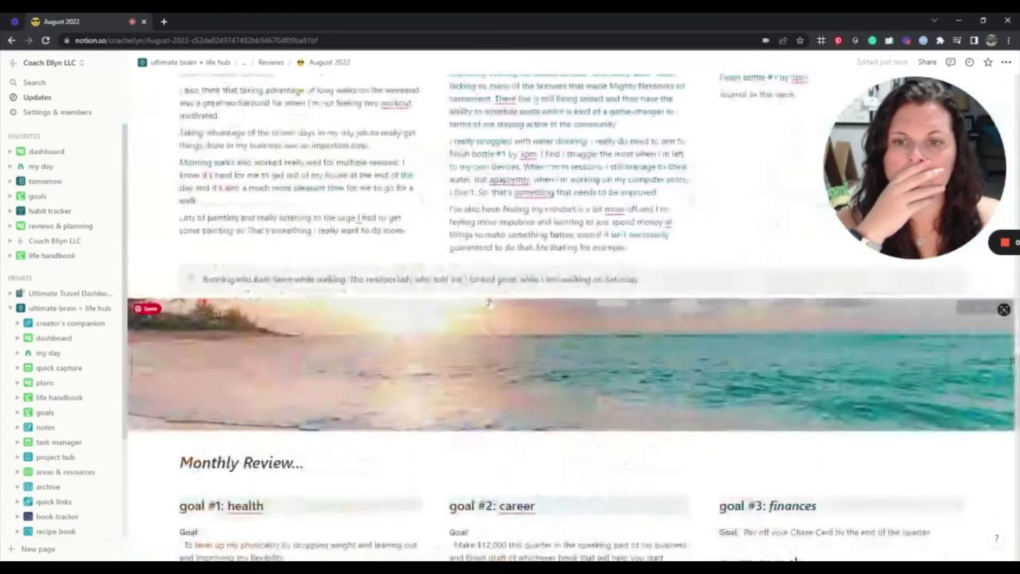
scroll(488, 302, down, 4)
scroll(489, 302, up, 6)
scroll(489, 302, down, 6)
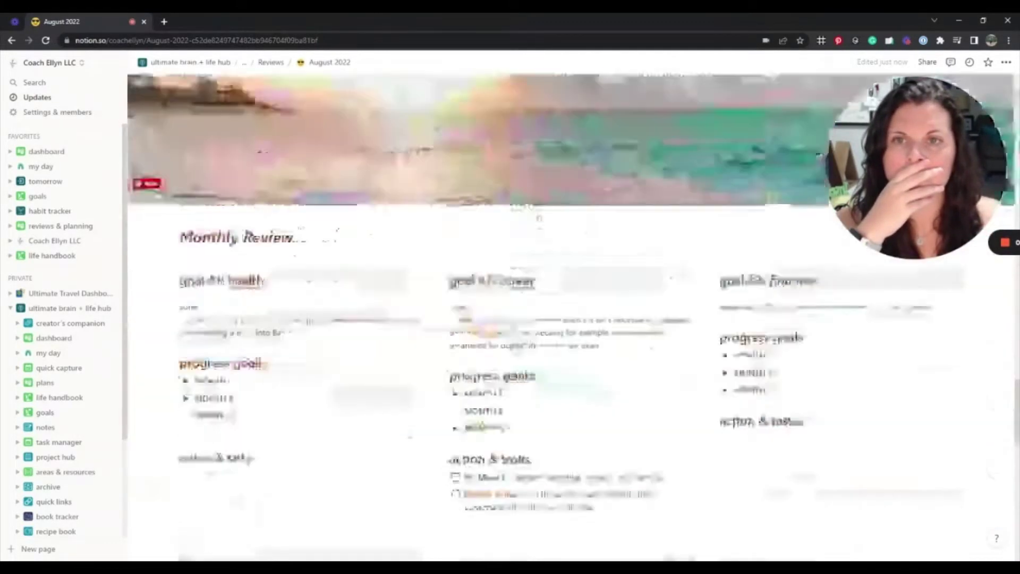
scroll(489, 298, down, 1)
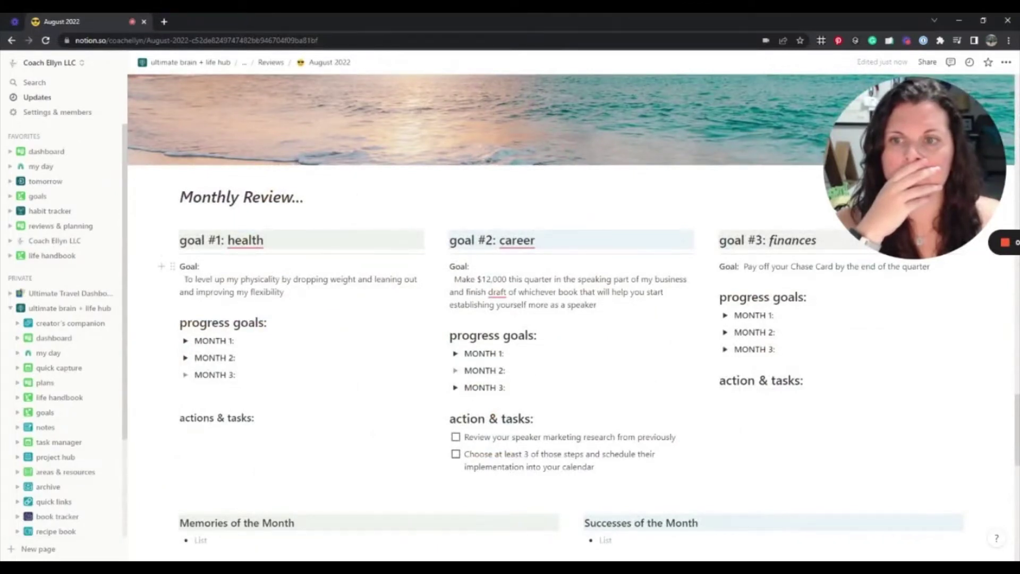
key(BackSpace)
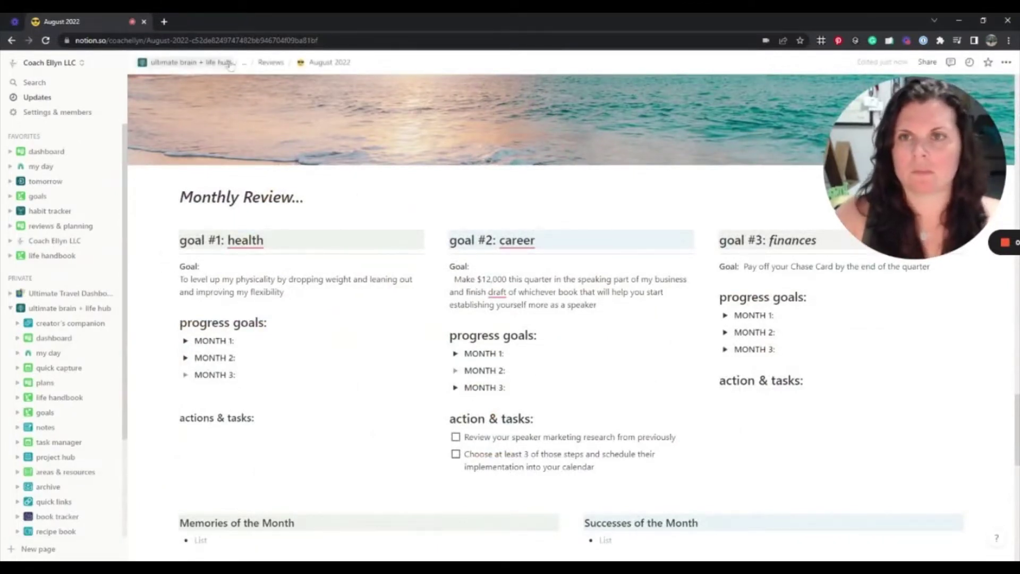
Duplicate the August 2022 tab and go up to the reviews & planning page in the copy.
right_click(116, 23)
click(143, 102)
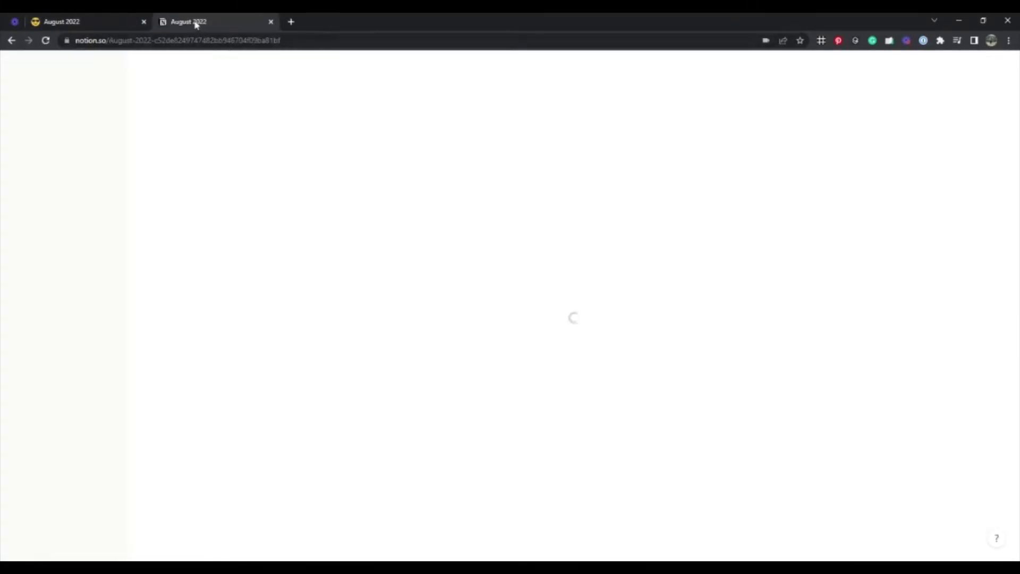
click(270, 62)
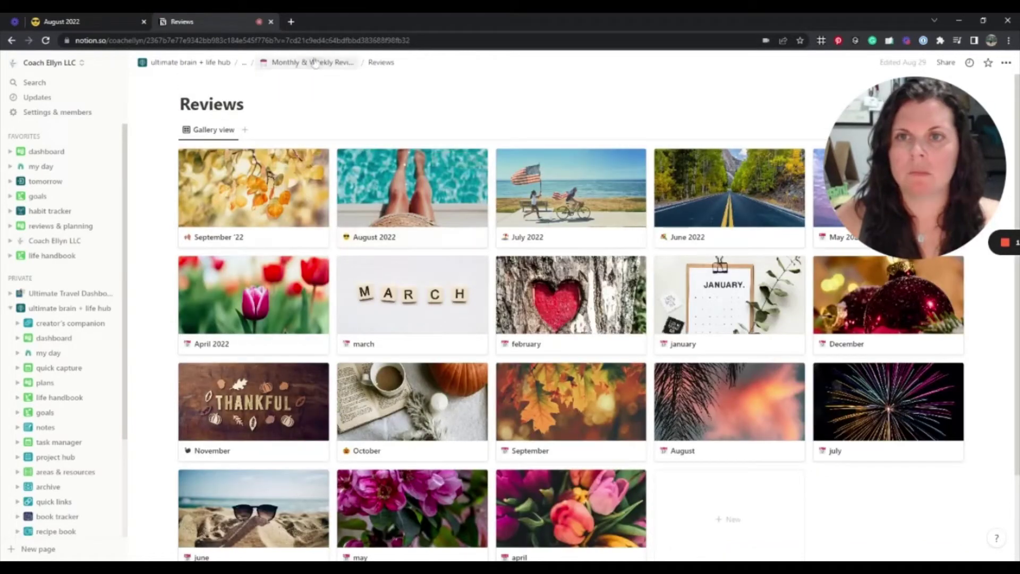
click(311, 63)
click(311, 62)
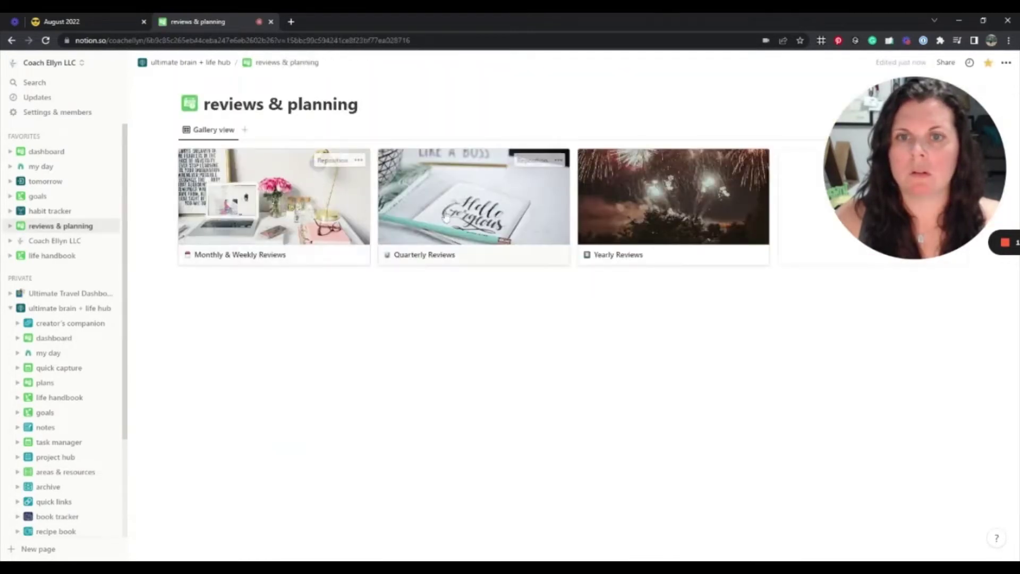
Open Quarterly Reviews as a full page and take a look at the Q2: april - june 2022 review.
click(445, 215)
click(269, 100)
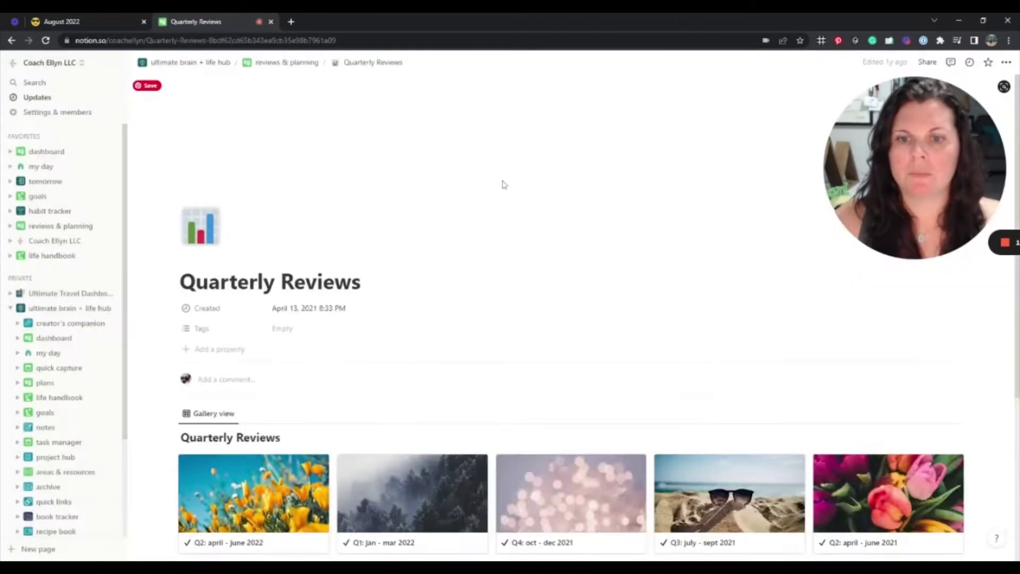
scroll(504, 184, down, 5)
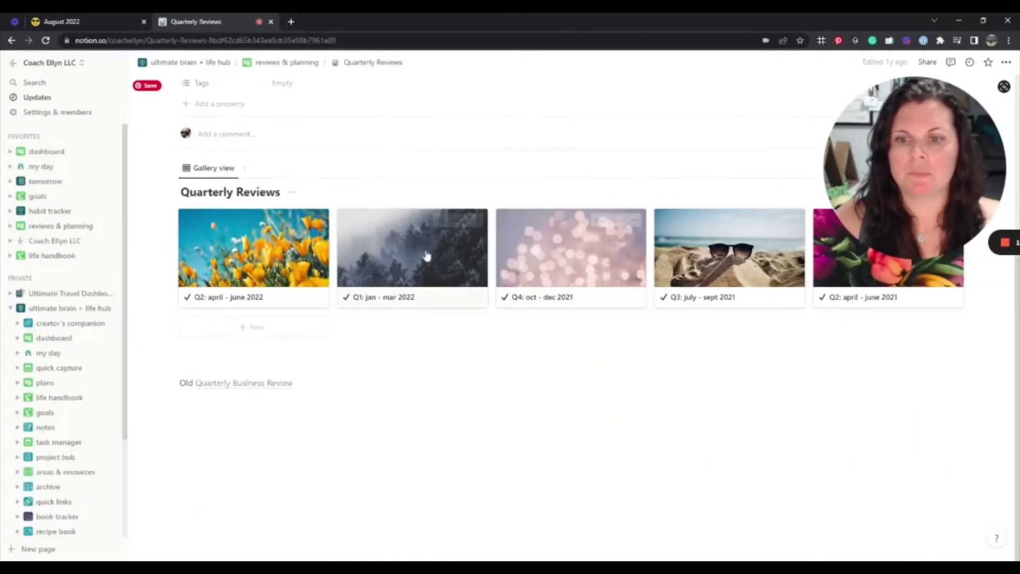
click(230, 264)
click(869, 397)
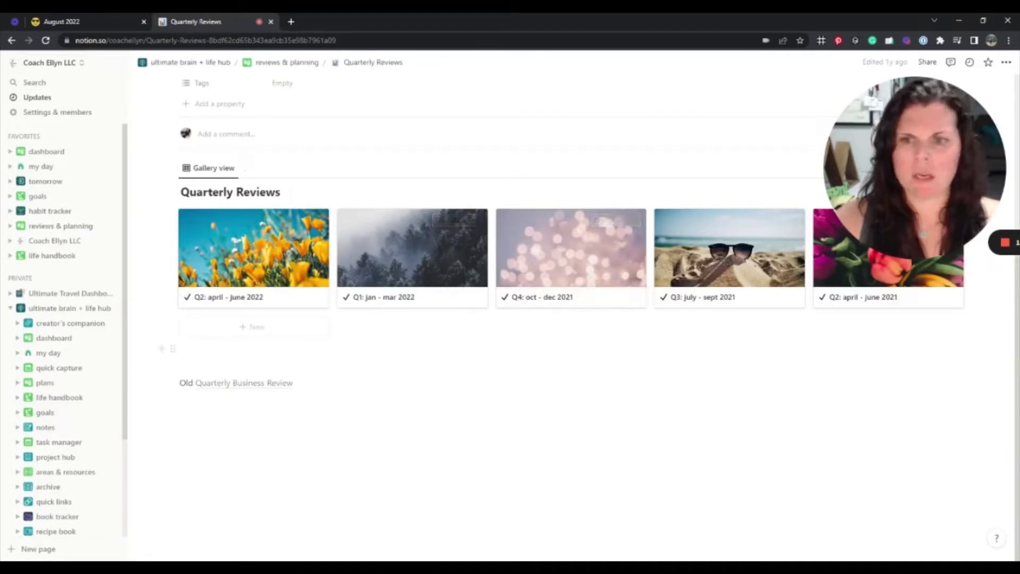
Delete the empty lines between the quarterly gallery and the Old Quarterly Business Review link.
scroll(531, 266, up, 1)
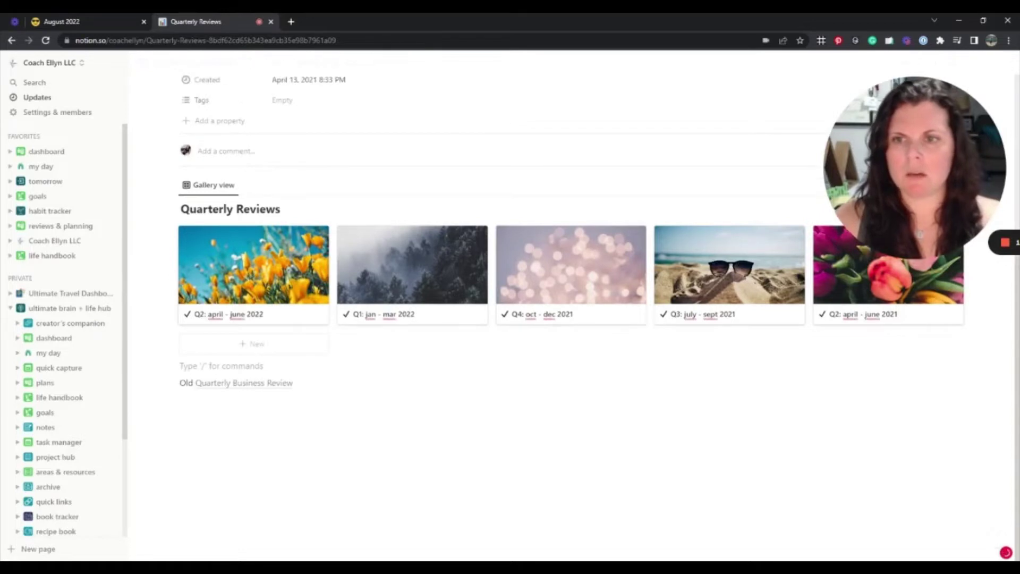
key(BackSpace)
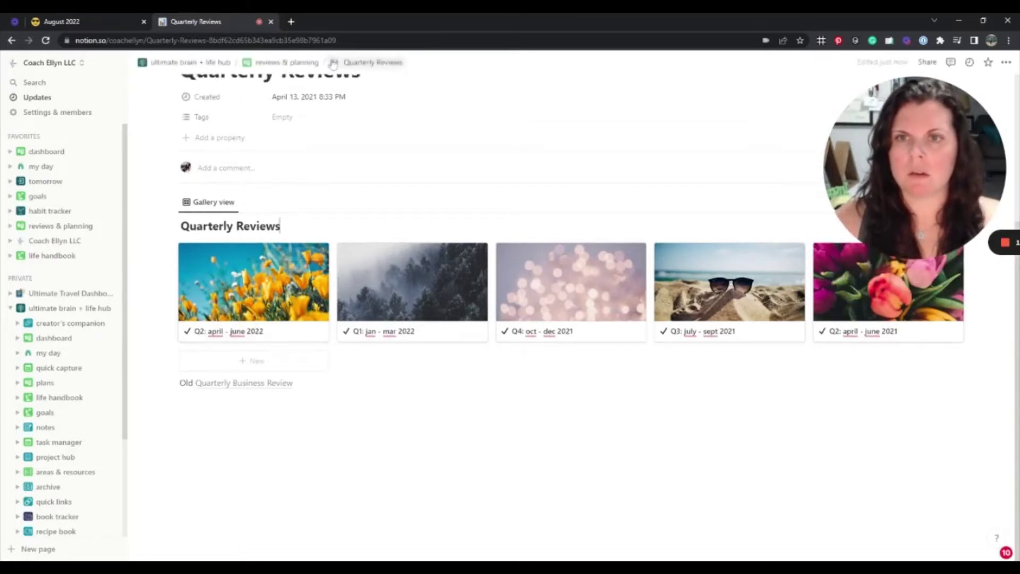
Open the ClickUp website in a new tab and go to its login page.
click(292, 21)
text(clickup)
key(Return)
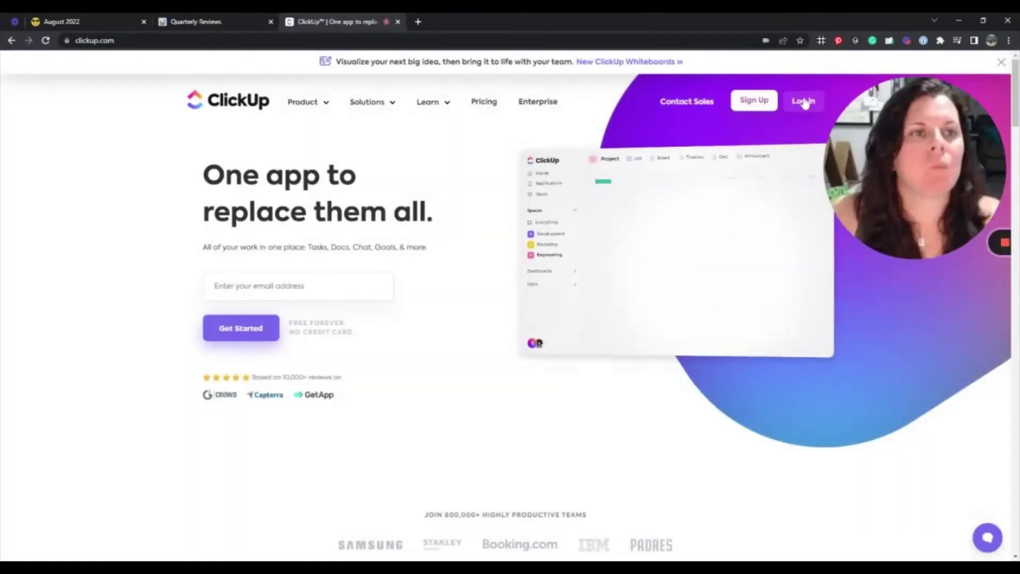
click(804, 100)
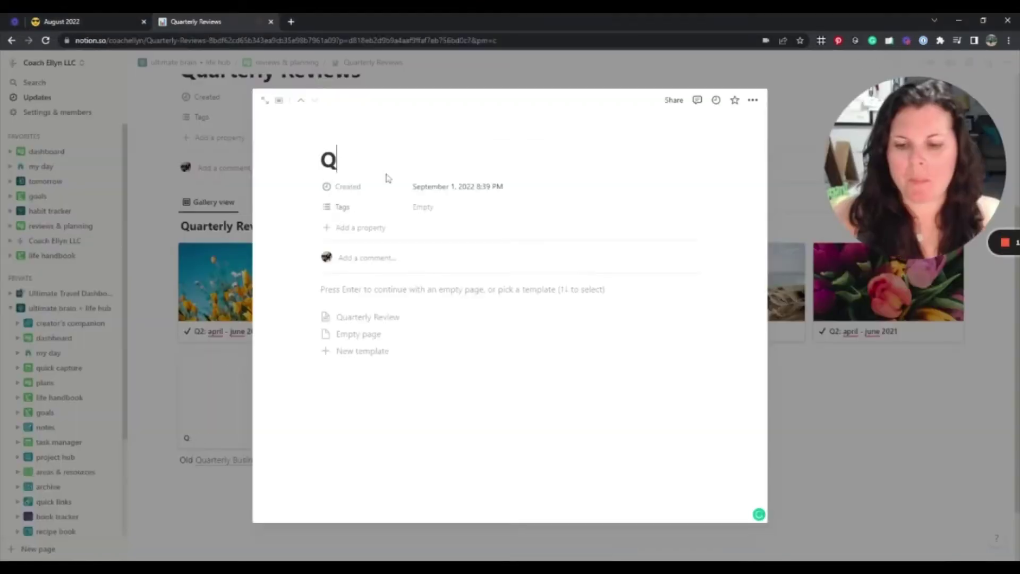
Title the new quarterly review "Q3: july - sept ‘22" and base it on the Quarterly Review template.
text(3: july - sept ’22)
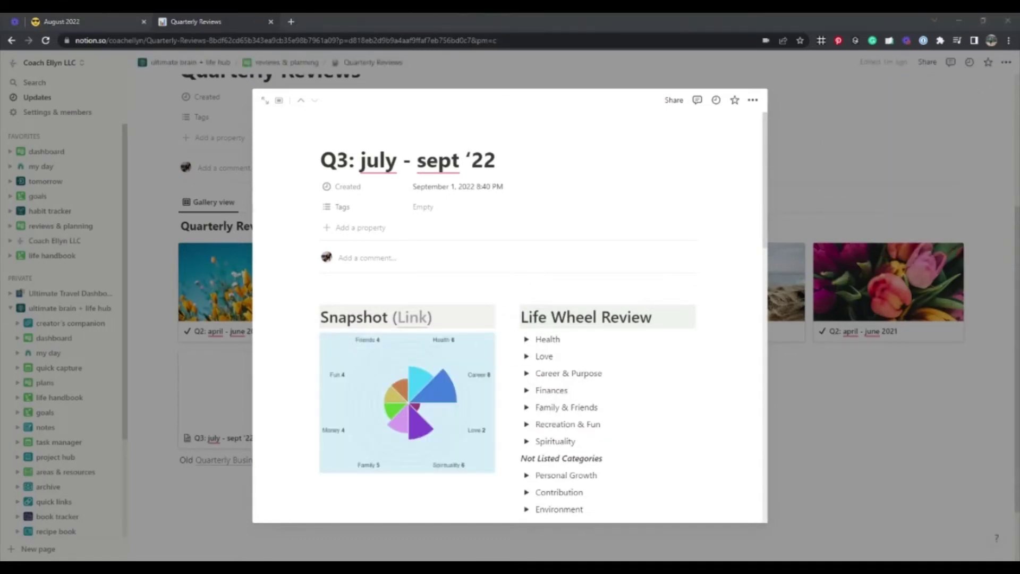
Replace the Health section's "Why am I here?" answers with the new text beginning "If I had scored myself on this like a week ago".
click(527, 340)
scroll(608, 372, down, 1)
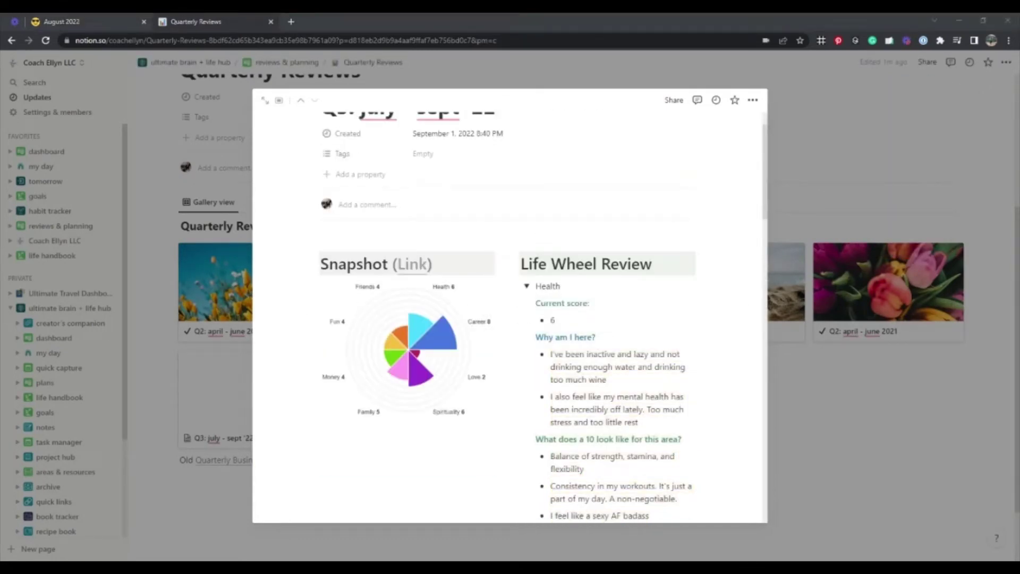
click(638, 422)
key(Return)
text(If I had scored myself on this like a week ago, my score probably would've been lower, but honestly I think realizing that I fit into my white jeans still has made me feel a lot better about where I'm at here.My level of activity, though not high, has been pretty good and I'm actively working out and thinking about what I'm eating.I think I'm intuitive now which is a positive pivot in the right directionUltimately, I'm just heavier than I want to be right now, though I'm growing to love my curves.Probably my biggest point that I REALLY want to improve is my mobility and flexibility, I'm SO stiff. I also need to get back into hiking shape and I hope that means losing some weight.)
drag(638, 423, 550, 354)
key(BackSpace)
Replace the Health section's "What does a 10 look like for this area?" bullets with the text starting "Balance of strength, stamina, and flexibility".
scroll(611, 372, down, 5)
drag(679, 495, 550, 363)
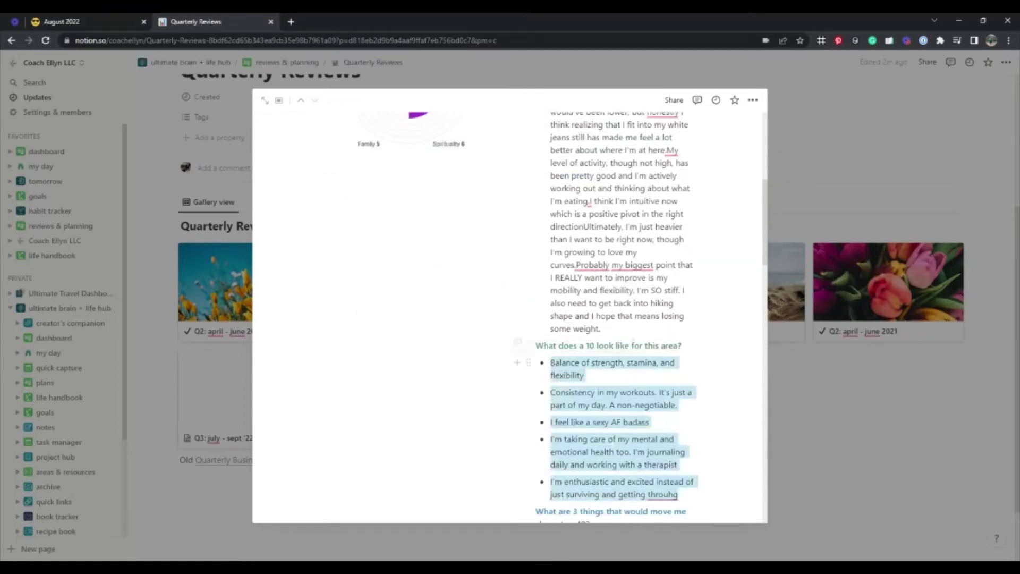
key(BackSpace)
text(Balance of strength, stamina, and flexibilityConsistency in my workouts. It's just a part of my day. A non-negotiable.I feel like a sexy AF badassI'm taking care of my mental and emotional health too. I'm journaling daily and working with a therapistI'm enthusiastic and excited instead of just surviving and getting through)
key(BackSpace)
Fill in Health's three things that would move closer to a 10, starting with getting to bed by 10:30 and drinking a half gallon of water.
scroll(611, 372, down, 3)
click(607, 447)
text(Getting to bed at a consistent time by 10:30Drinking at least a half gallon of water every day if not more soCompleting LIIFT4. 4 days a week of workouts should be easy to achieve.Stretching every day, even if it's jsut a little bit)
key(BackSpace)
drag(606, 446, 526, 300)
Enter "Working out today and stretching today" as Health's 24-48 hour action and collapse the Health section.
triple_click(581, 485)
text(Working out today and stretching today)
scroll(611, 372, down, 4)
scroll(611, 340, up, 14)
click(526, 340)
Answer "Why am I here?" under Career & Purpose with separate bullets on work going well and the most profitable quarter.
click(527, 356)
scroll(606, 372, down, 5)
click(554, 401)
triple_click(558, 374)
key(ctrl+v)
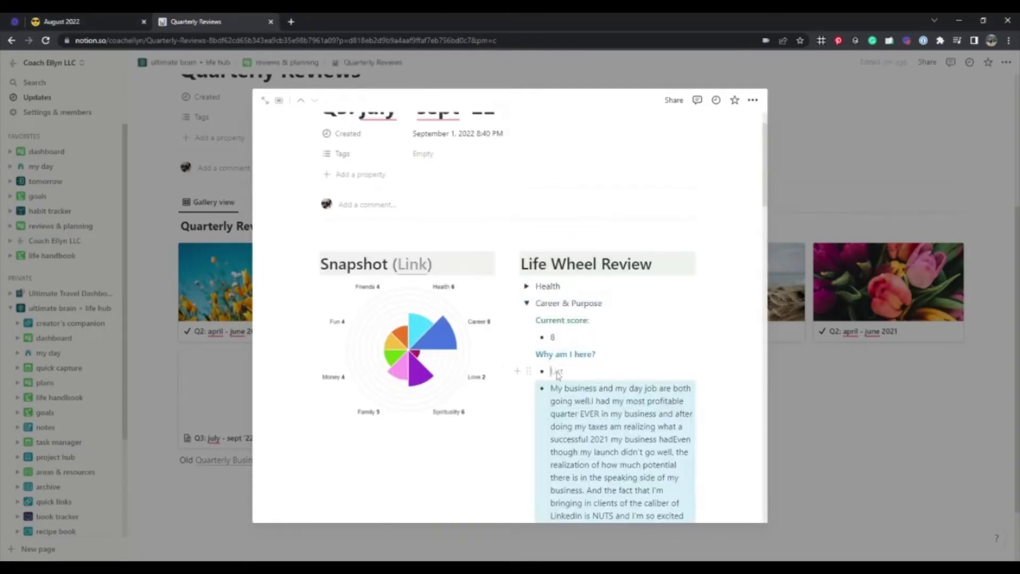
key(BackSpace)
key(BackSpace)
scroll(563, 367, down, 1)
click(591, 333)
key(Return)
Fill in Career & Purpose's "What does a 10 look like for this area?" with the text starting "Being able to take my business full-time".
scroll(574, 340, down, 3)
click(561, 339)
text(Being able to take my business full-time - $6000 of income a month ($3000 personal)Being able to pay off my debt and replace my full-time income with business incomeBeing an international speakerHaving 5-figure months consistentlyWorking with big names companies that people know Having clients and people come to me and not feeling like I am chasing something and people all the time)
Split that answer into one bullet per statement and check off the "Having clients and people come to me" item.
click(613, 364)
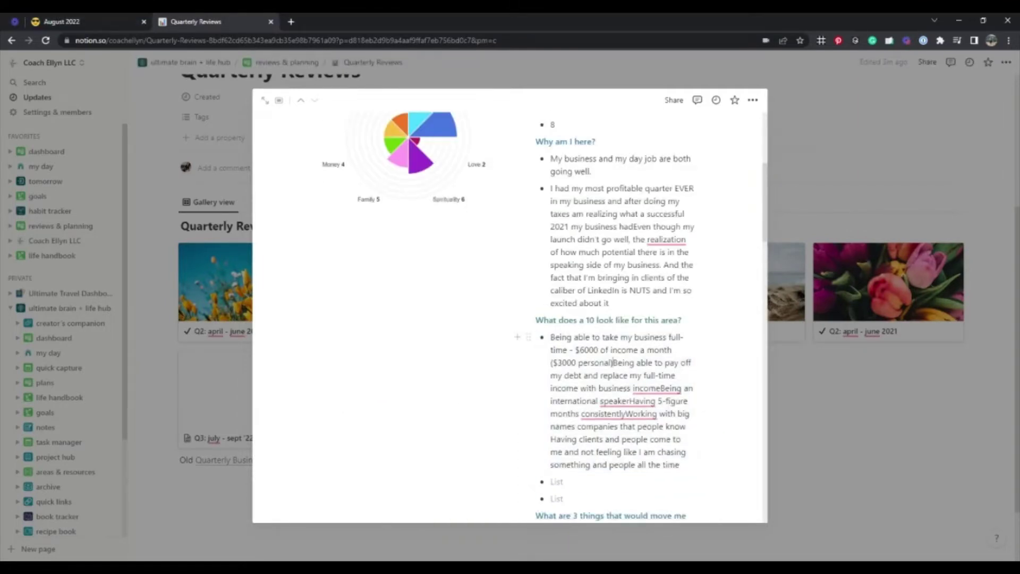
key(Return)
click(612, 406)
key(Return)
scroll(612, 393, down, 1)
click(664, 369)
key(Return)
click(594, 399)
key(Return)
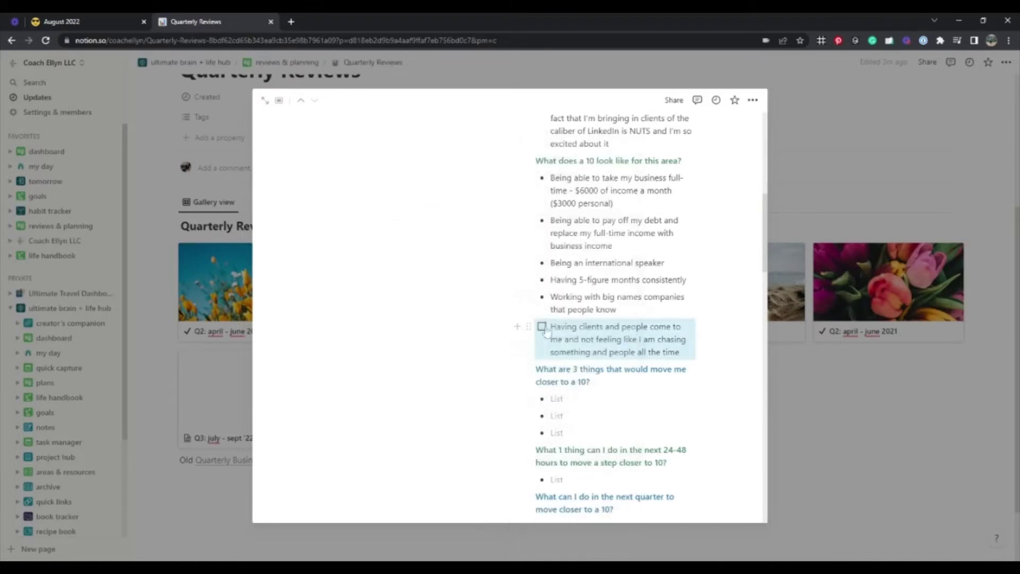
click(542, 327)
List speaking, reaching out to HR managers, and publishing a book as Career & Purpose's three things, and remove the leftover empty bullets.
click(556, 398)
text(Going all-in on speaking Reaching out to HR managers and directors at some of the big local companies (Amazon, T-mobile, Sears, etc.) Publishing a book (that will definitely make me more credible as a speaker) - though I really need to decide what my book will be because it REALLY needs to align with what I do and what I focus on)
scroll(584, 319, down, 3)
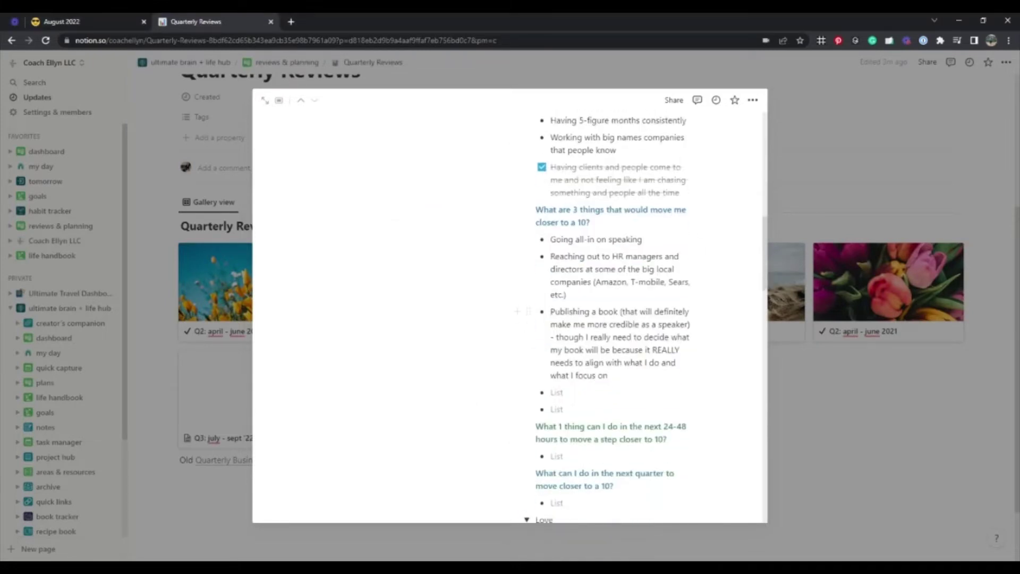
click(557, 409)
key(BackSpace)
key(BackSpace)
key(BackSpace)
key(BackSpace)
key(alt+Tab)
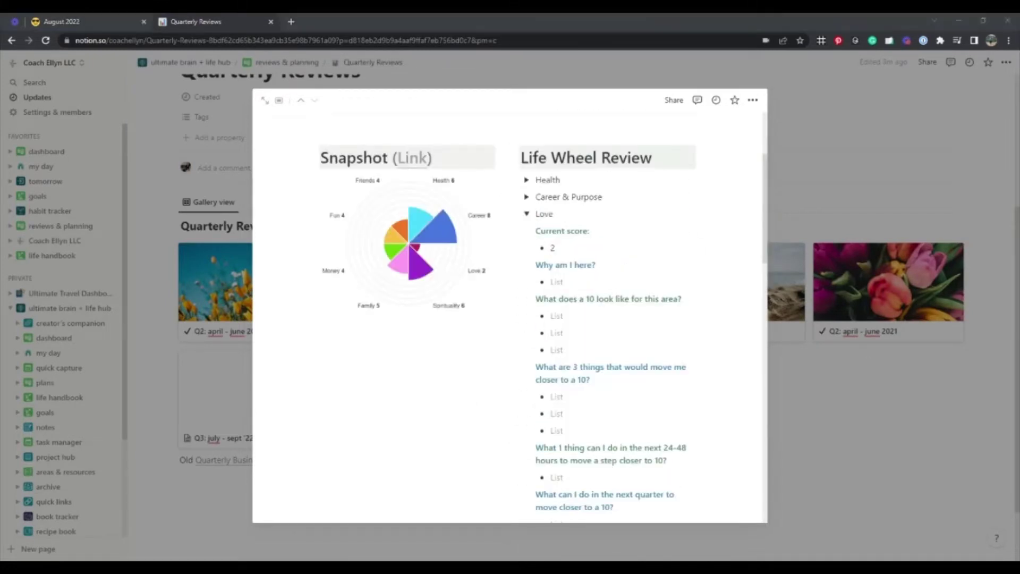
Reopen the "Q3: july - sept '22" review from the gallery and replace its scooter icon with a calendar icon.
click(864, 119)
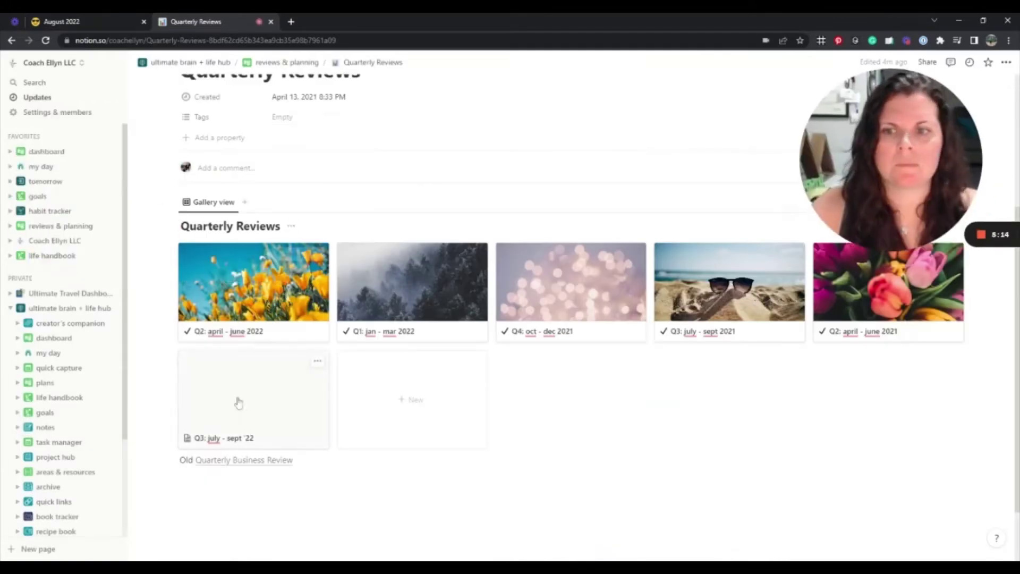
click(254, 398)
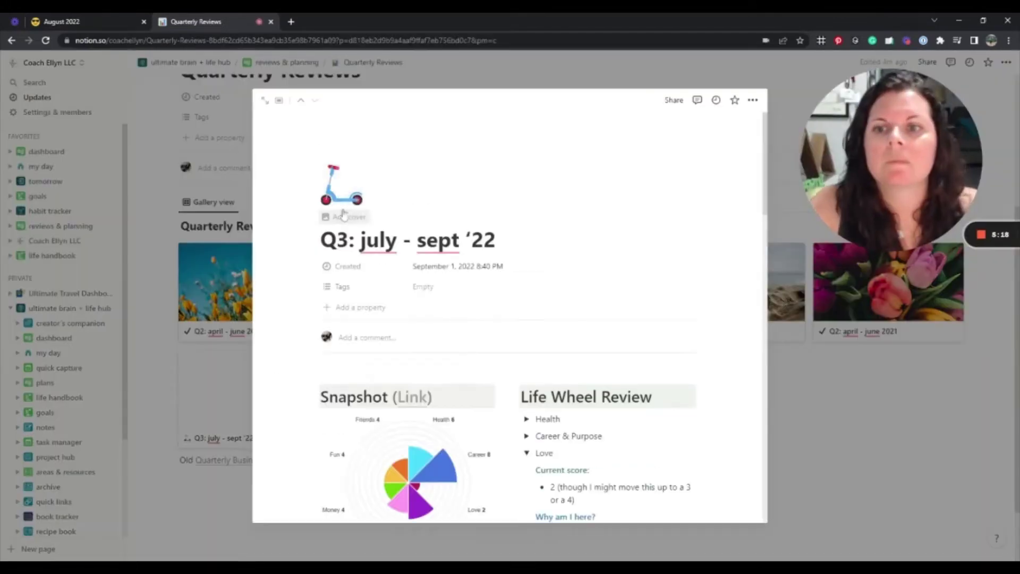
click(342, 184)
text(calenda)
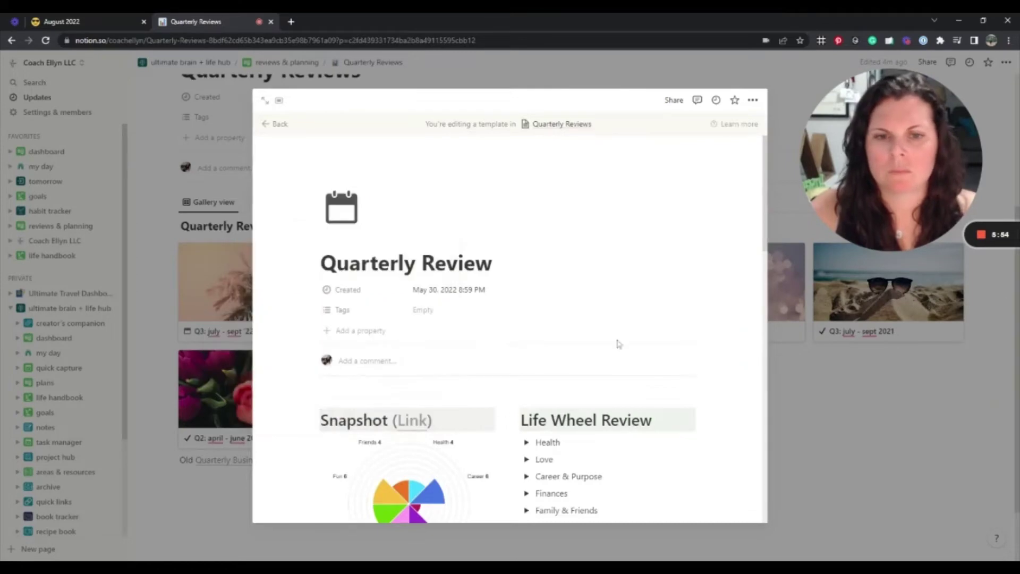
Look over the Quarterly Review template, leave it, and delete the untitled review page.
scroll(638, 351, down, 10)
scroll(702, 364, up, 5)
click(276, 124)
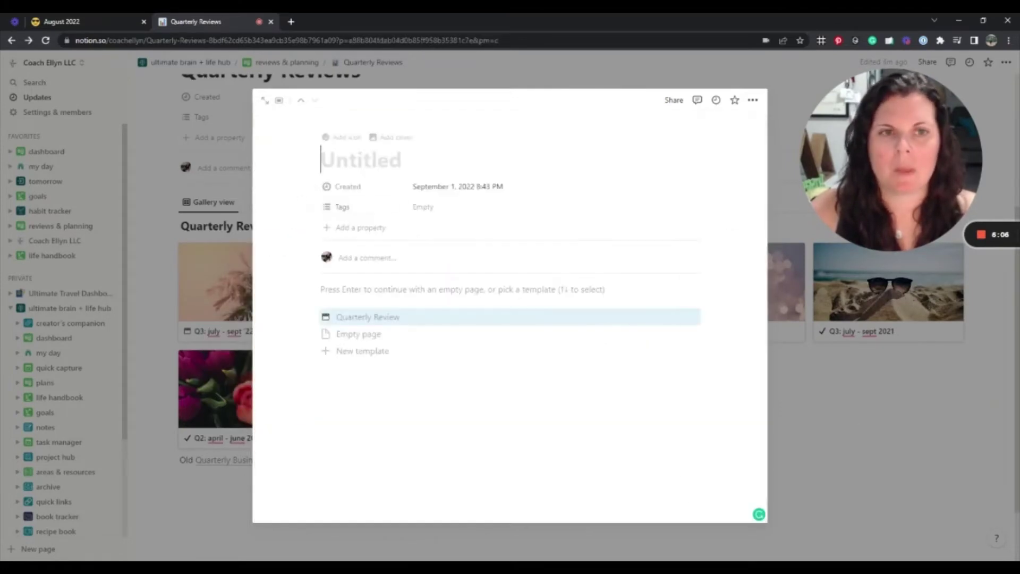
click(753, 100)
click(715, 340)
Open the Q3 review as a full page and set the reward in its commitment statement to "a trip somewhere".
click(254, 284)
click(266, 100)
scroll(571, 351, down, 5)
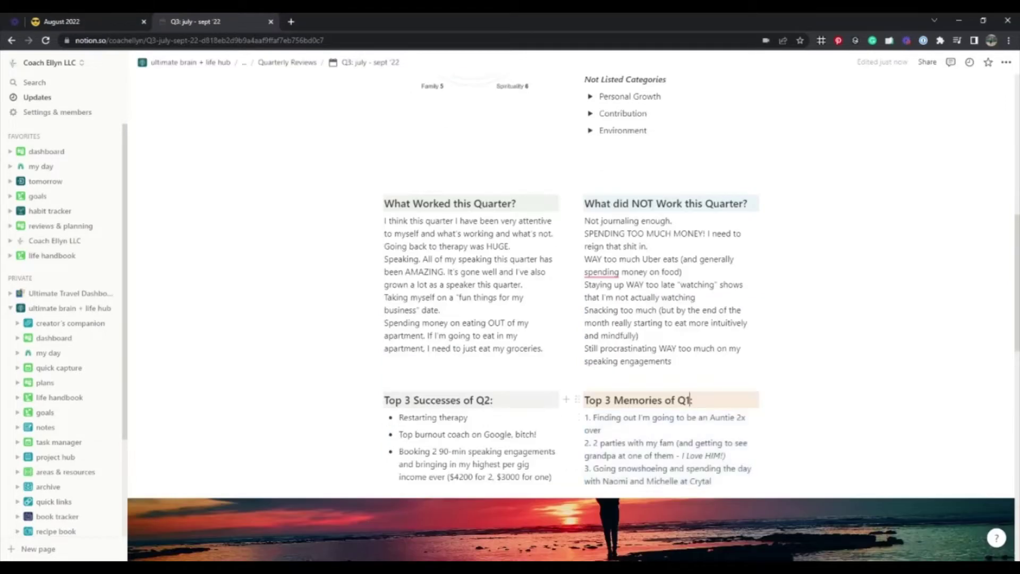
scroll(571, 319, down, 7)
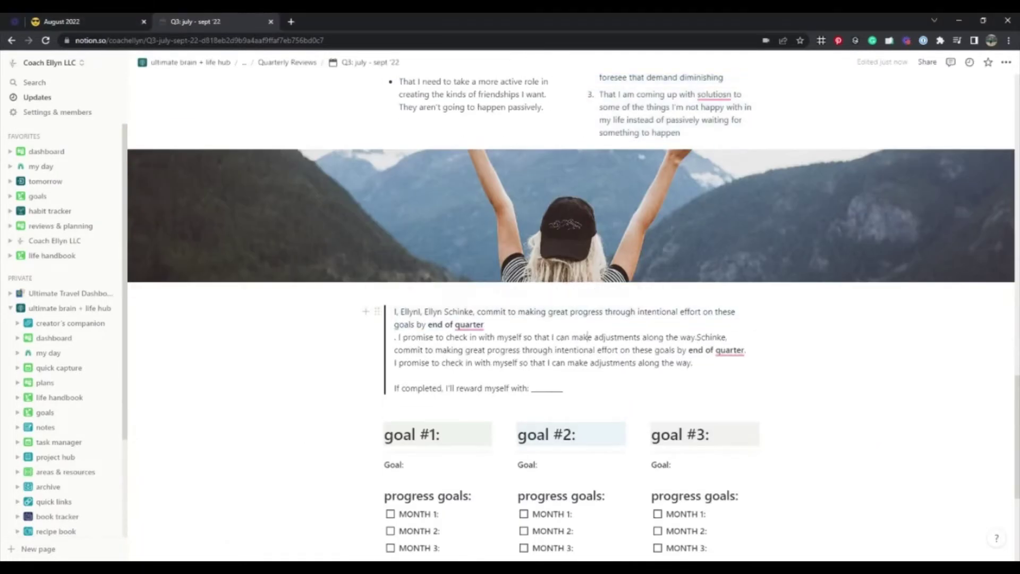
text(a trip somewhere)
Remove goal #1's empty template blocks, turn its MONTH bullets into toggle lists, and make "actions & tasks" a heading.
scroll(571, 319, down, 2)
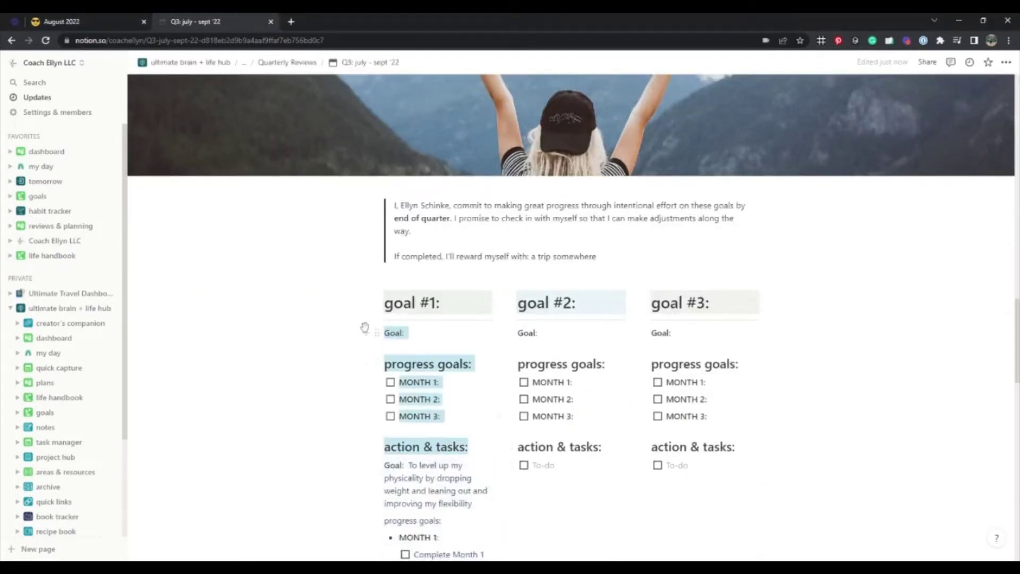
key(Delete)
click(376, 391)
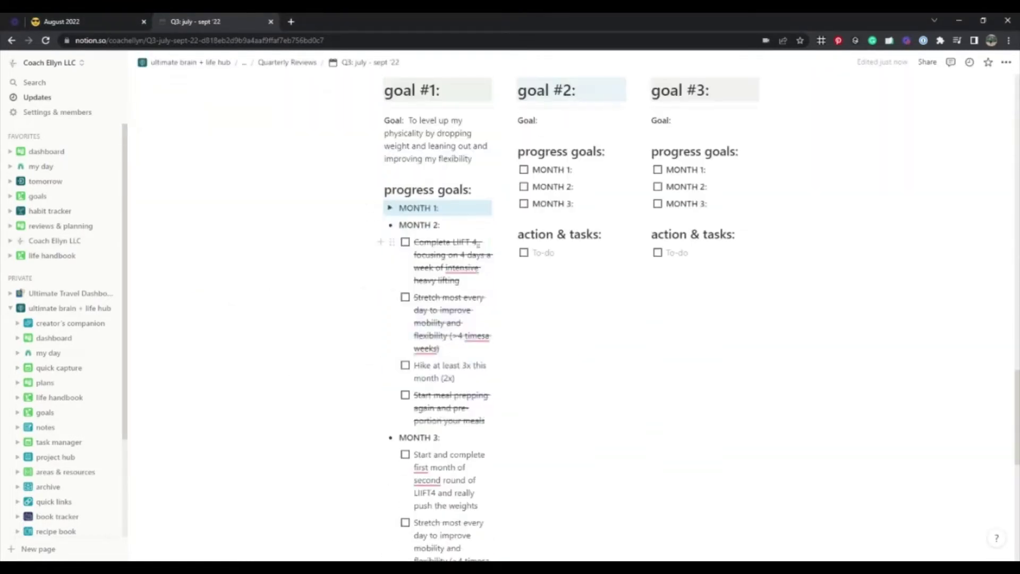
click(377, 242)
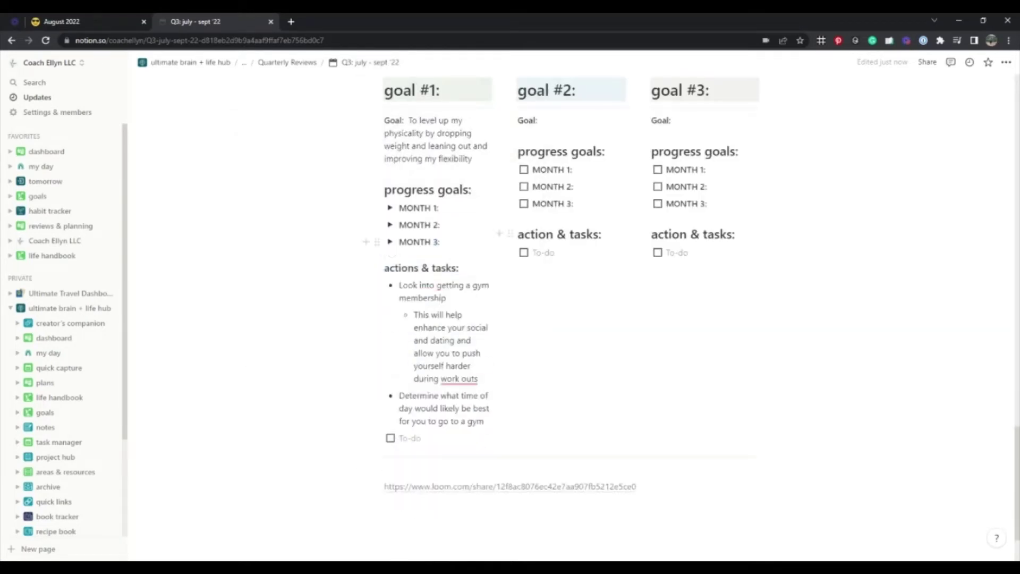
click(377, 268)
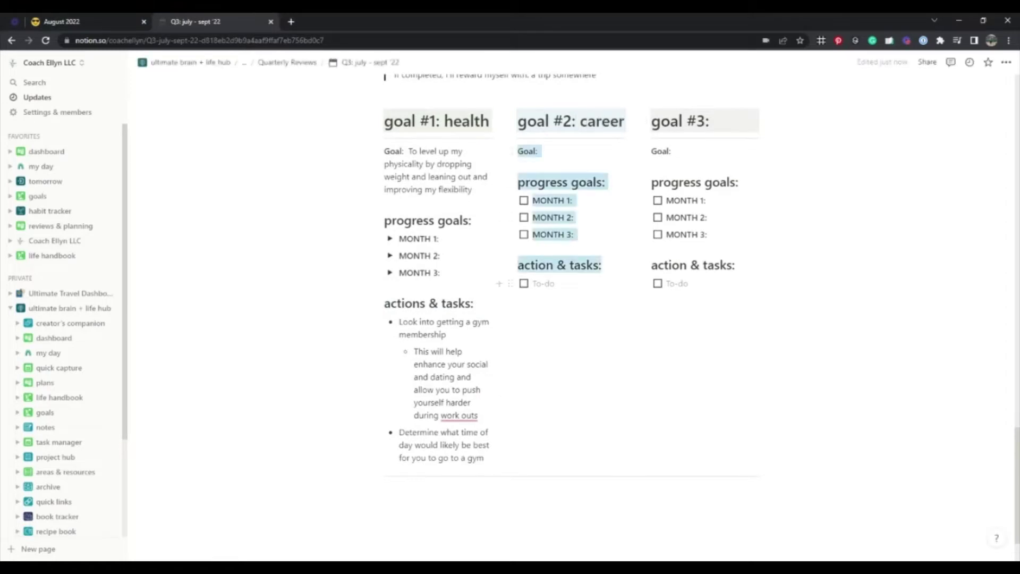
Turn the MONTH progress bullets under the career and finances goals into toggle lists.
mouse_move(468, 128)
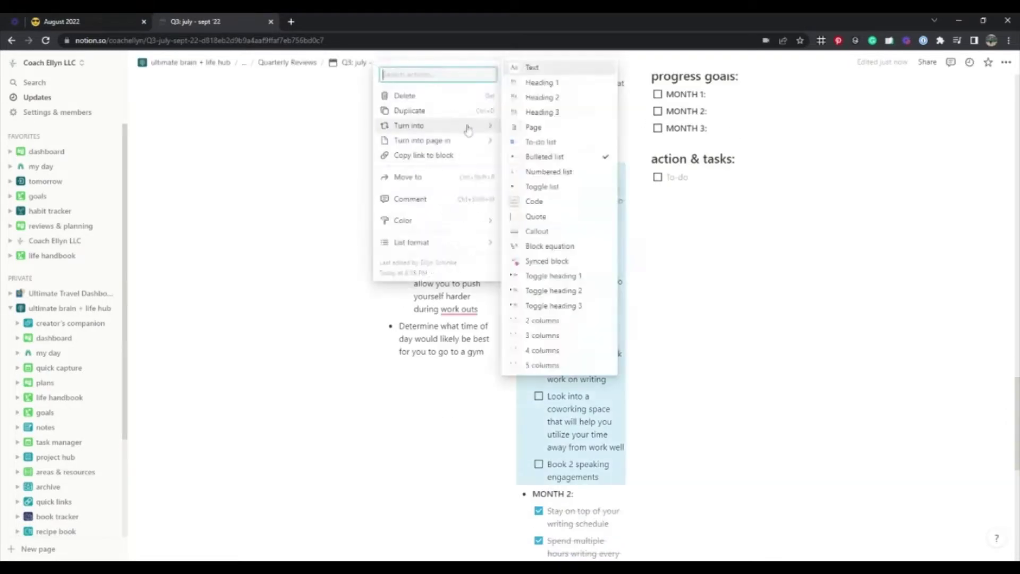
click(542, 186)
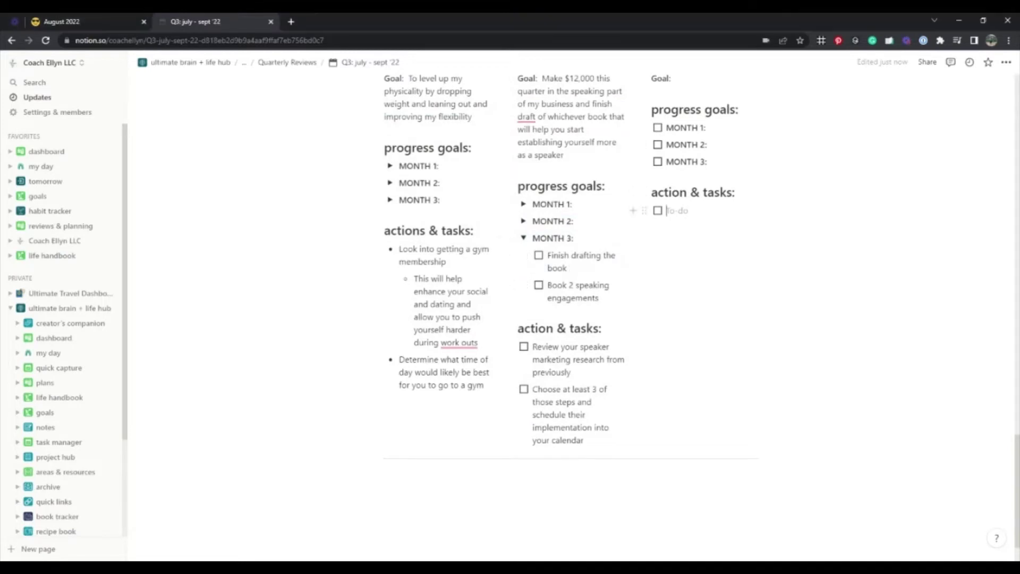
scroll(571, 318, up, 3)
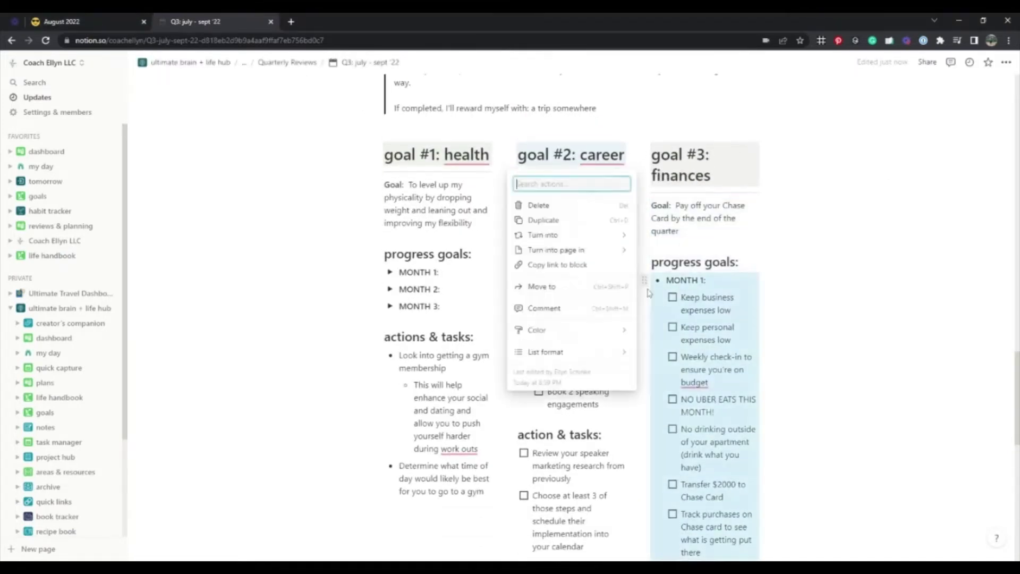
scroll(571, 319, down, 3)
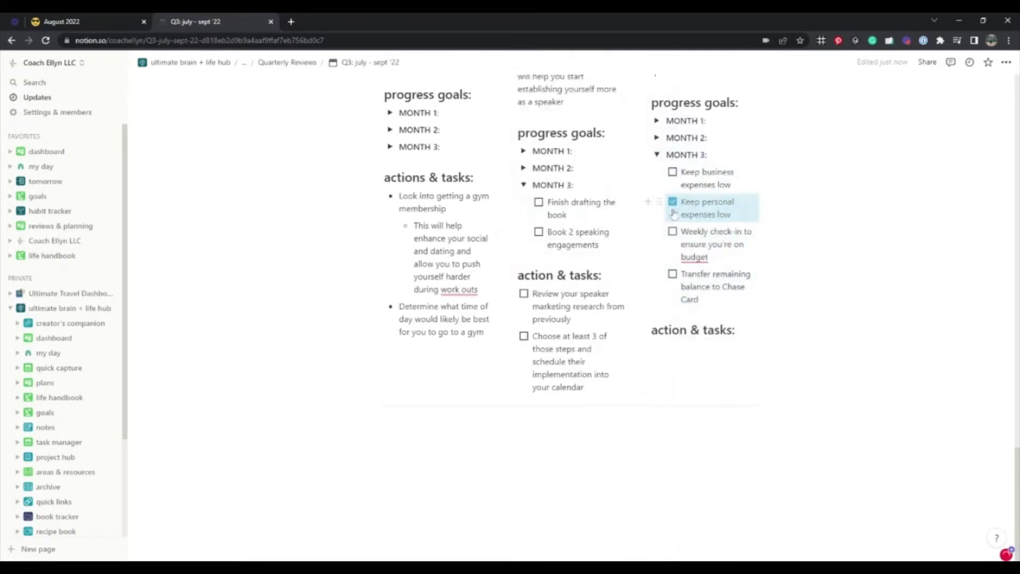
scroll(571, 319, up, 3)
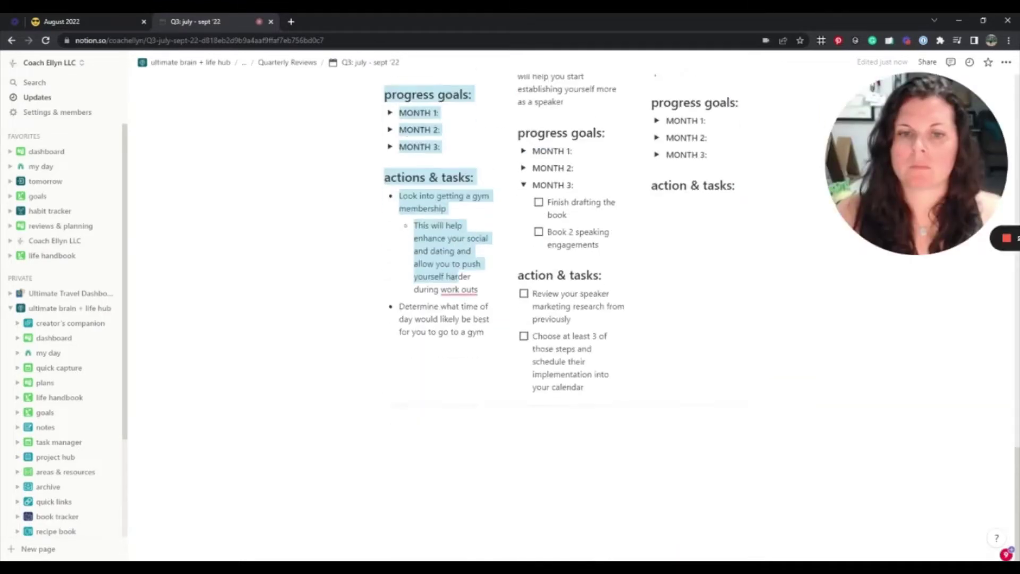
In the August 2022 review, list going to Denver for the RxPlus talk, a baby shower, and paddleboarding 2x as Memories of the Month.
click(136, 22)
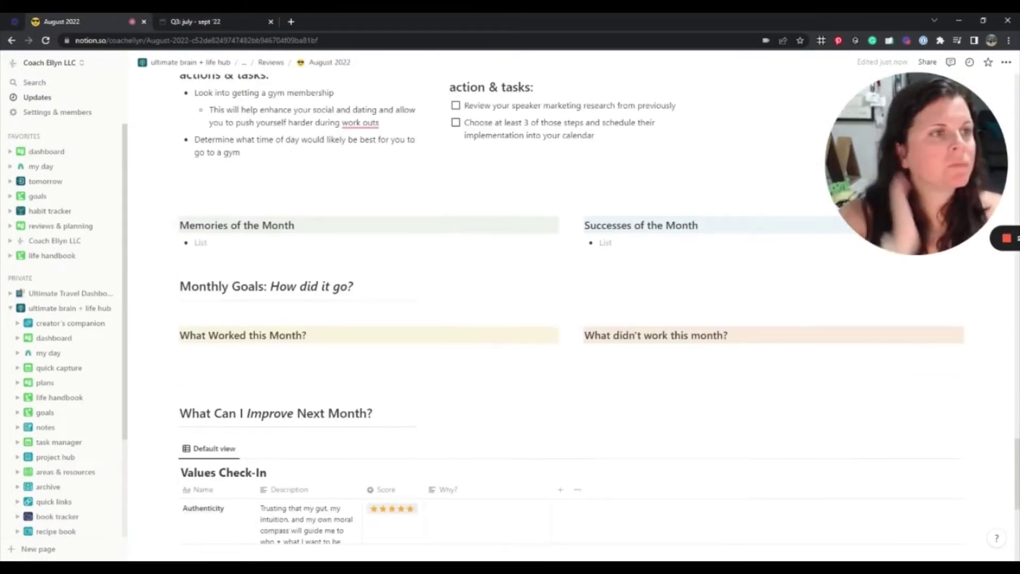
click(201, 243)
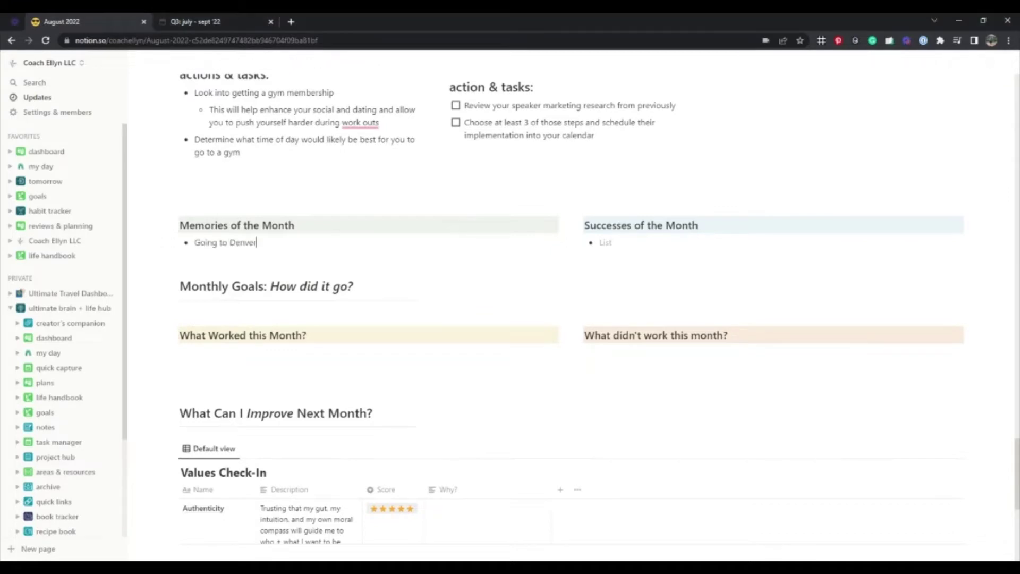
scroll(571, 308, up, 1)
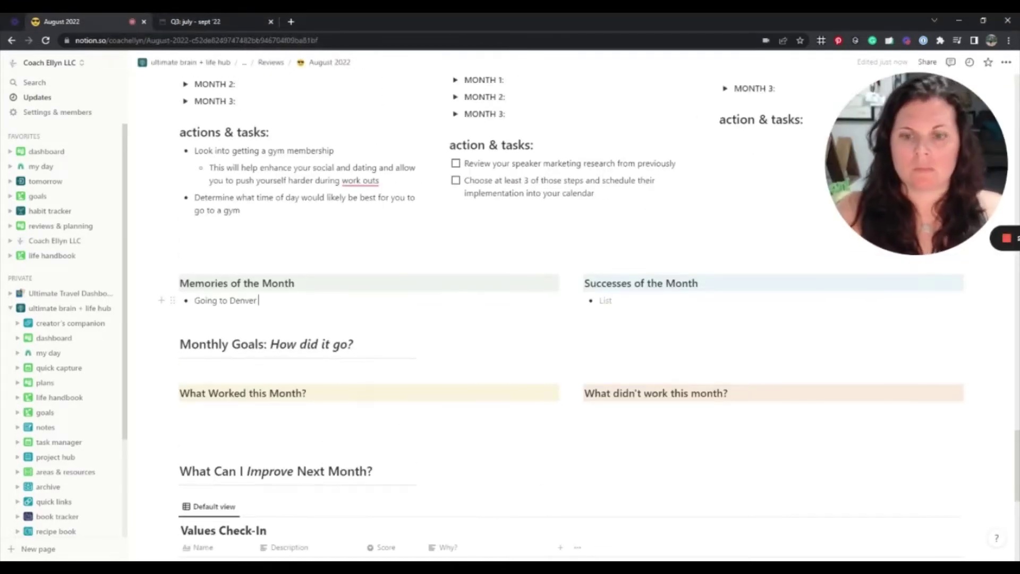
key(Return)
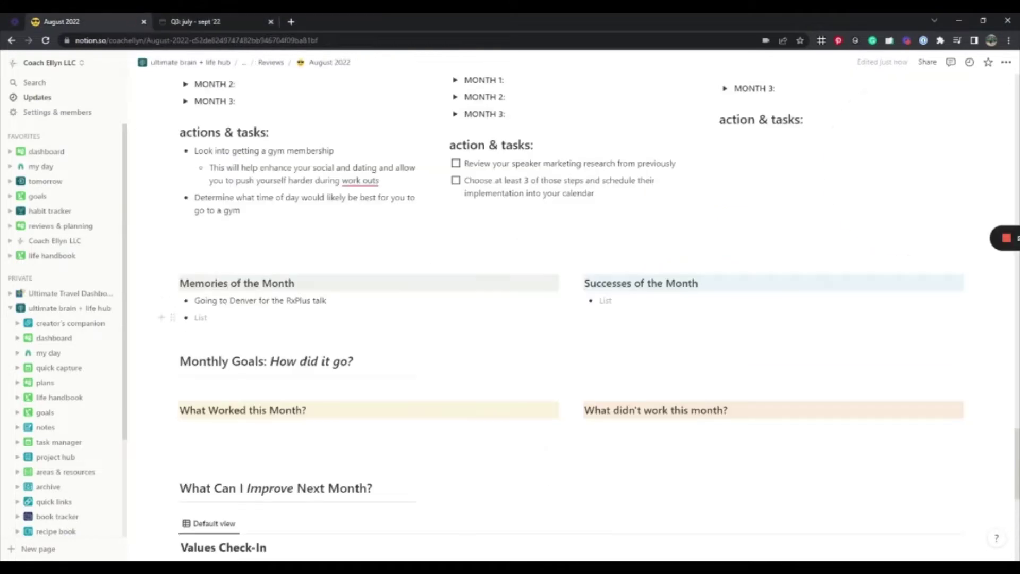
text(Joanna's Baby Shower)
key(Return)
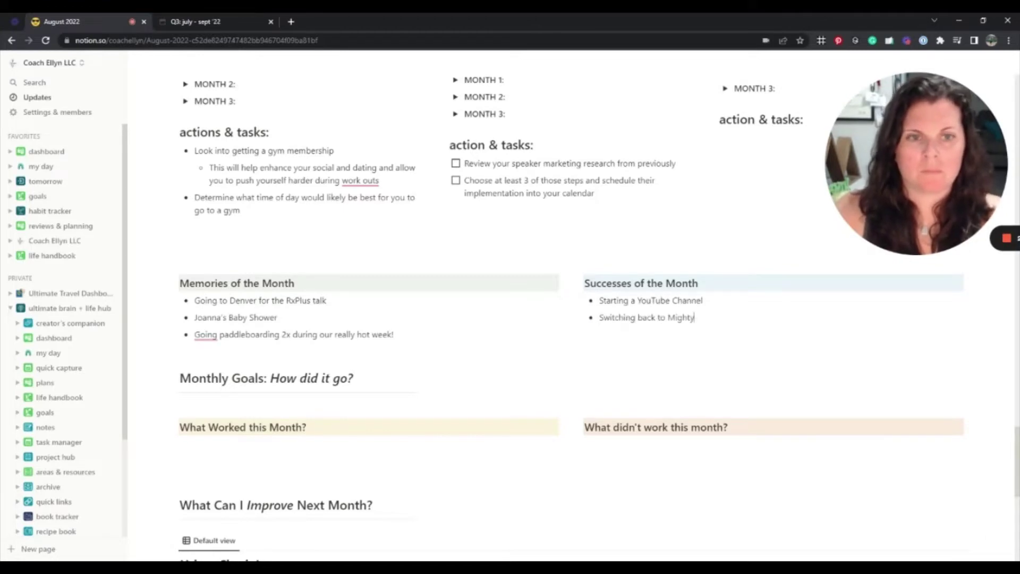
List starting a YouTube Channel, switching back to Mighty-Networks, and booking the Lighthouse for the Blind talk as Successes of the Month.
scroll(571, 309, up, 20)
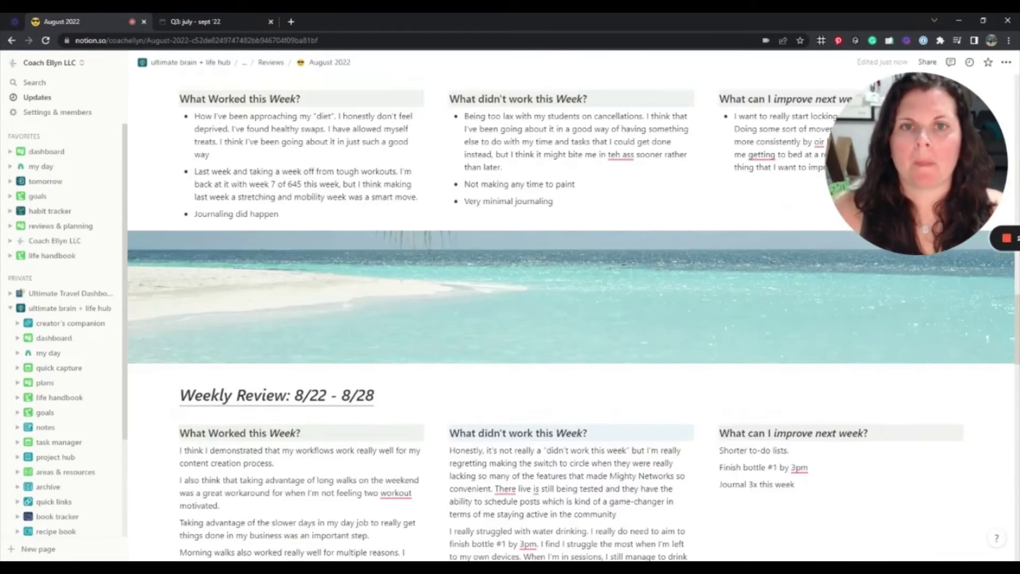
scroll(571, 308, up, 14)
scroll(572, 308, down, 10)
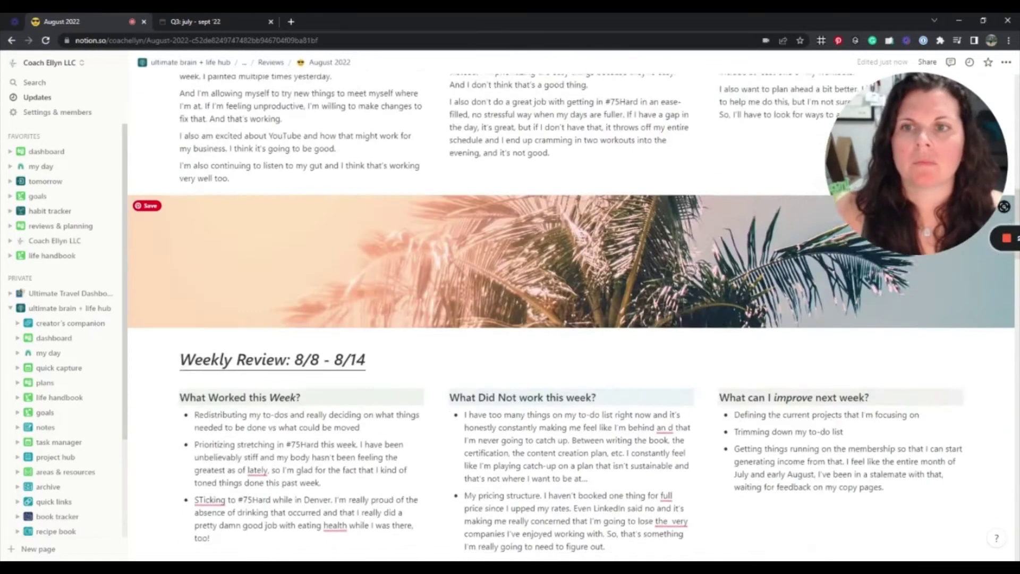
scroll(497, 264, down, 20)
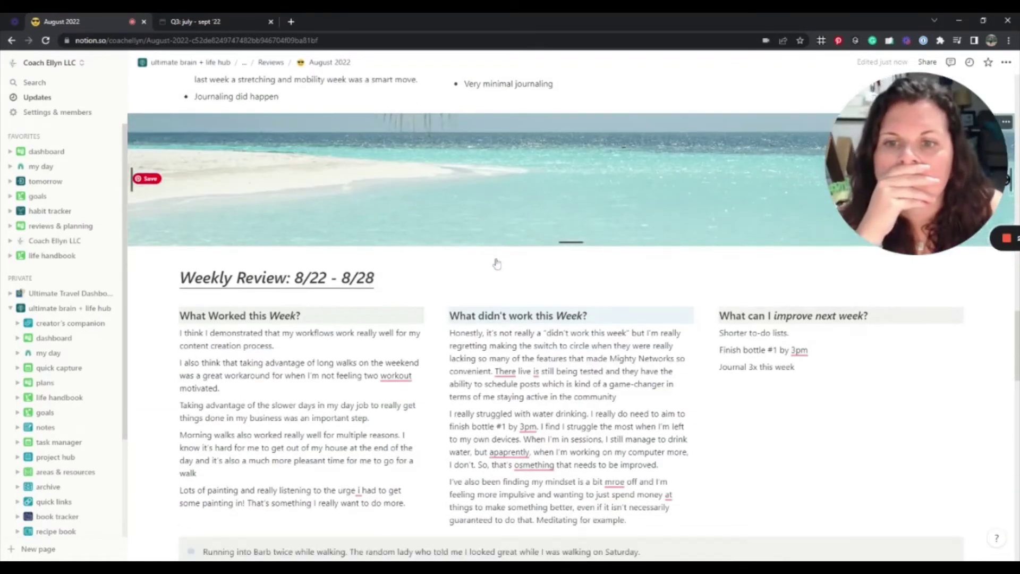
scroll(497, 264, down, 6)
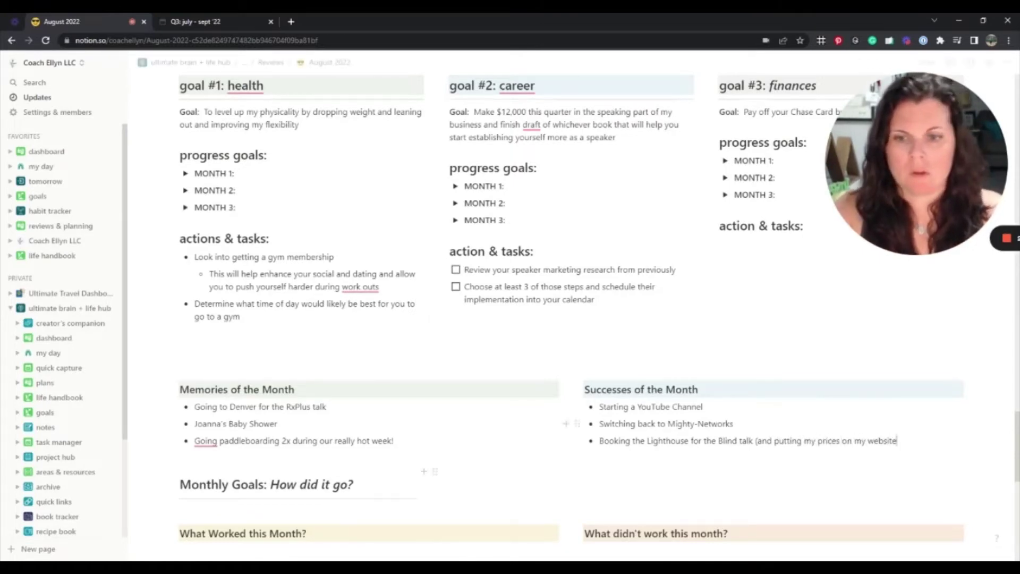
Copy the three Monthly Goals with their checklists into the space above Memories of the Month.
scroll(478, 219, up, 20)
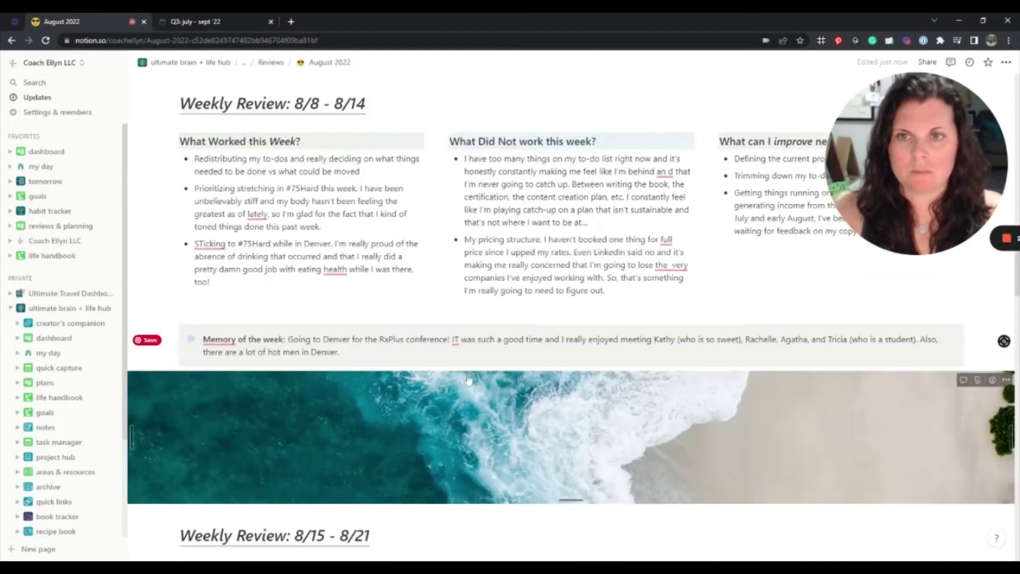
scroll(571, 319, down, 20)
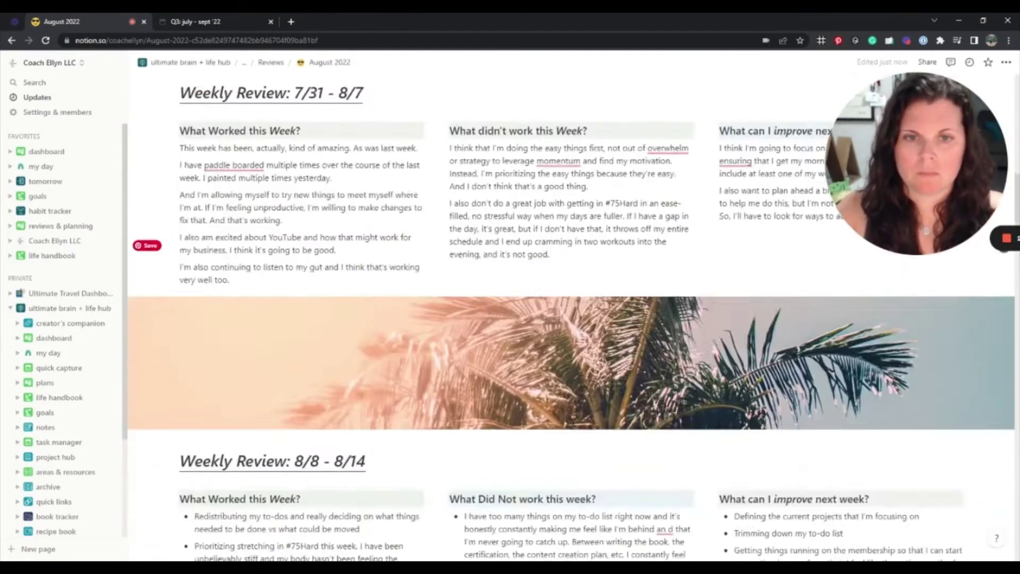
scroll(572, 319, up, 20)
scroll(571, 319, up, 10)
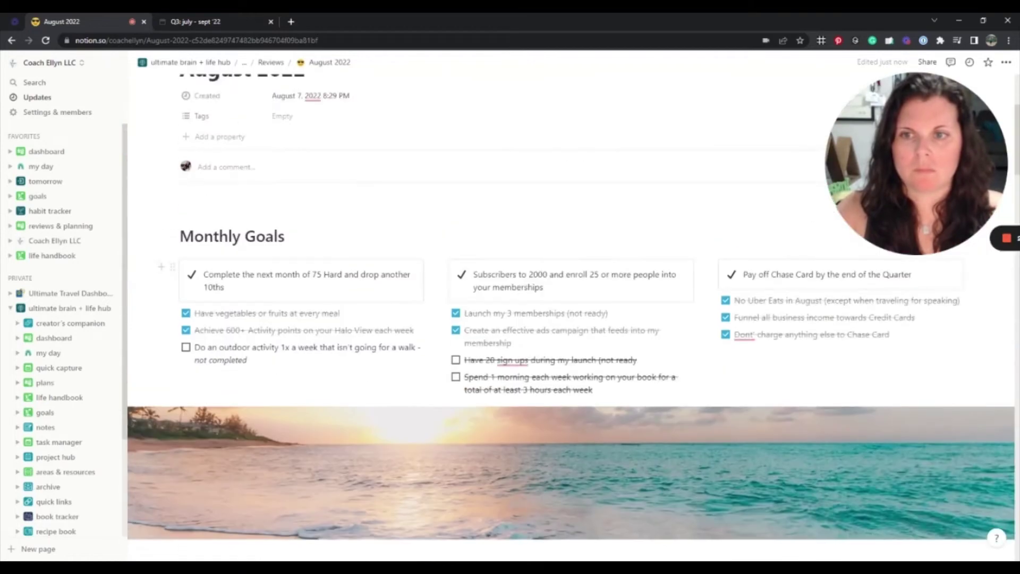
scroll(571, 319, down, 20)
scroll(571, 319, up, 15)
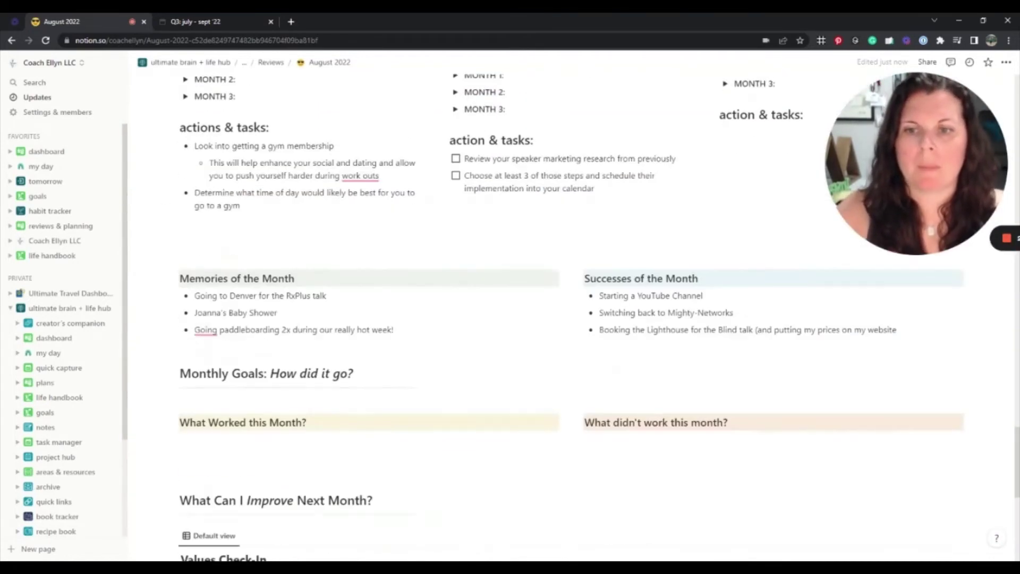
scroll(571, 319, down, 3)
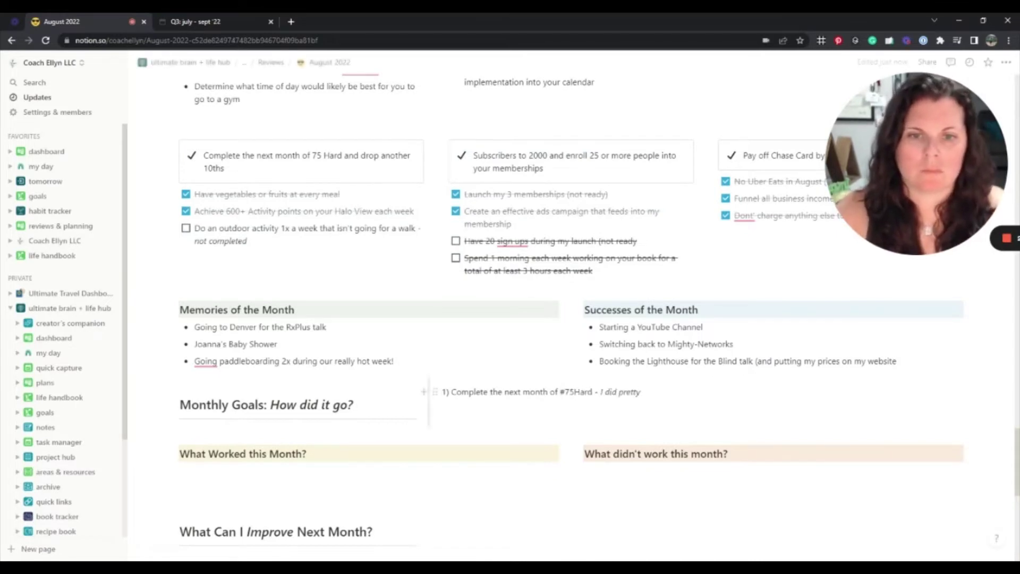
Bold the #75Hard goal beside "How did it go?" and answer it with notes on high activity points, no different outdoor activity, and 95% walking.
drag(443, 392, 593, 393)
key(ctrl+b)
click(646, 393)
text(high, though not always above)
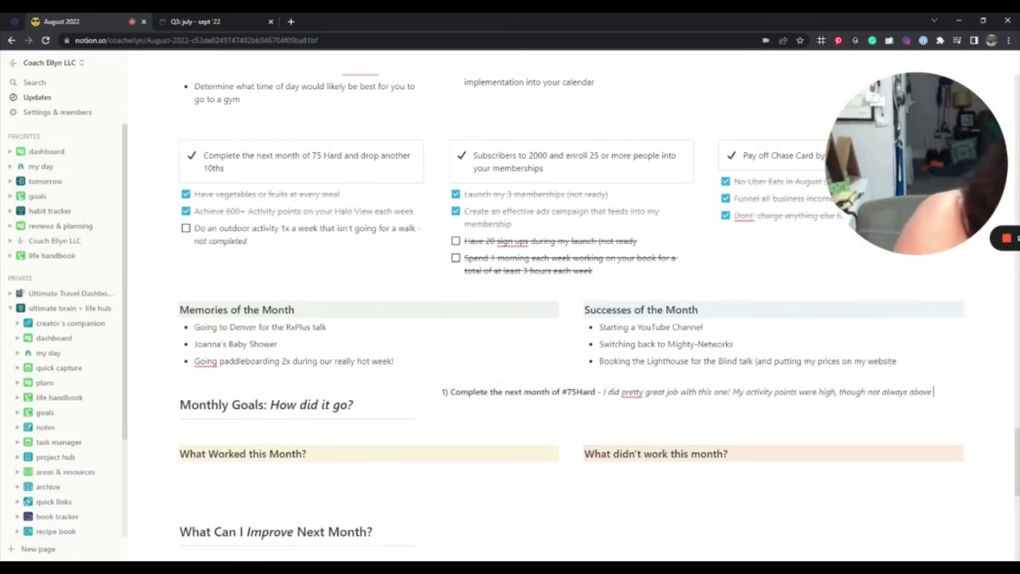
text( 600. I, howver, didn't do a different outdoor activity once)
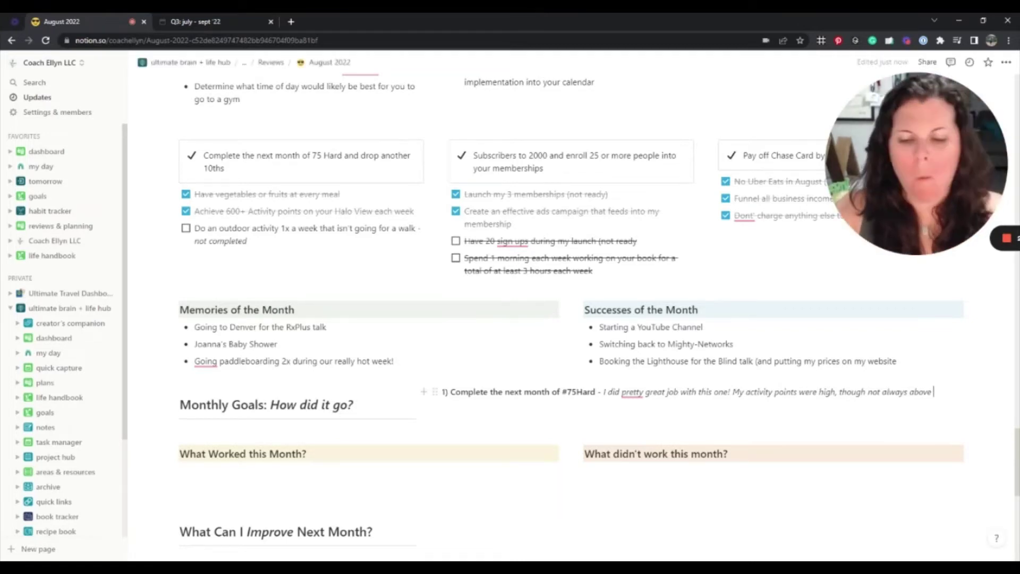
text( a week. 95)
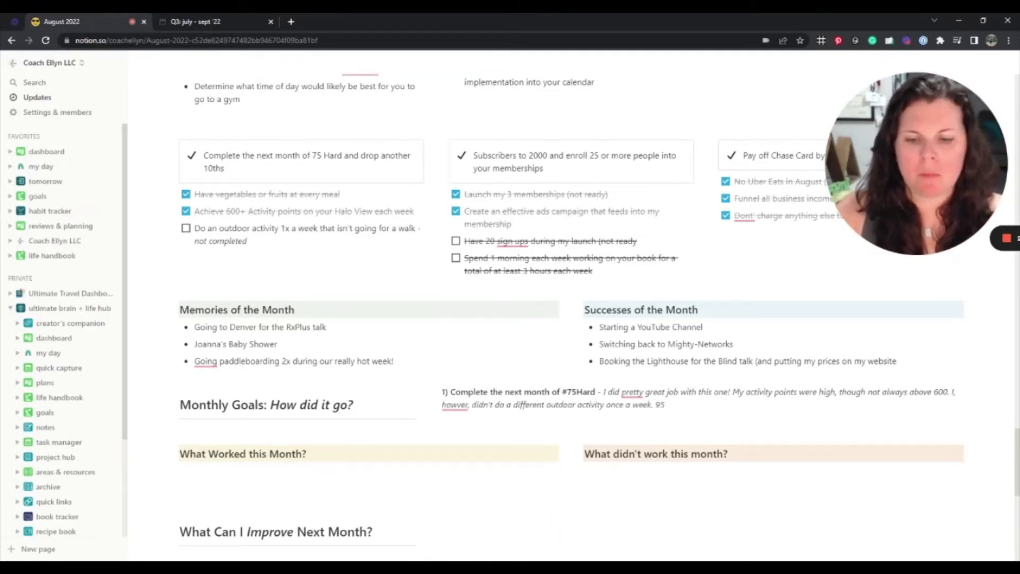
text(% of it was walking.)
Add the second goal, 2000 subscribers and 25 members, with notes on tech delays, launching at the end of September, and running ads.
key(Return)
text(2) Subscribers to)
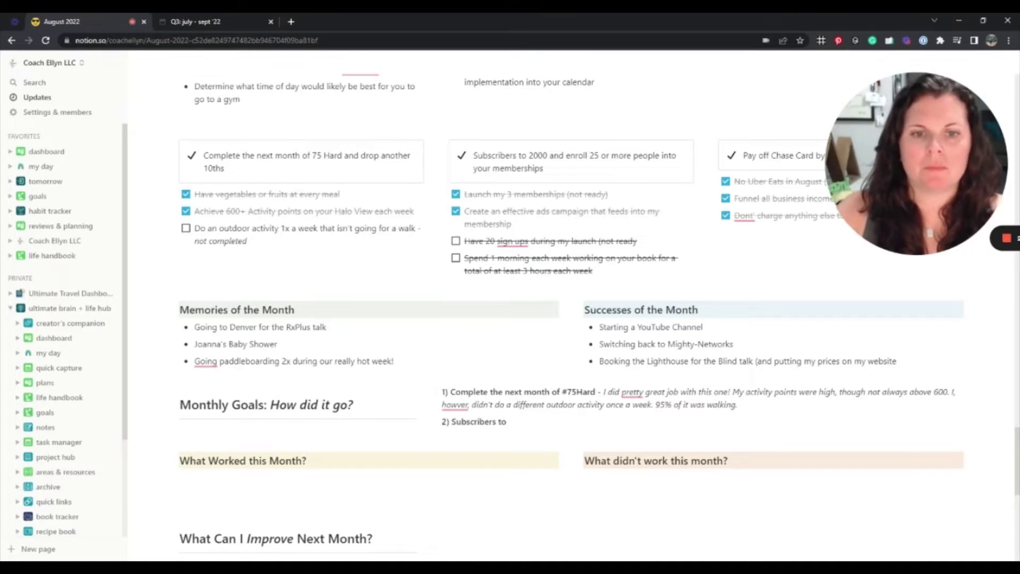
text( 2000 and enroll 25 or more members into my membership. The s)
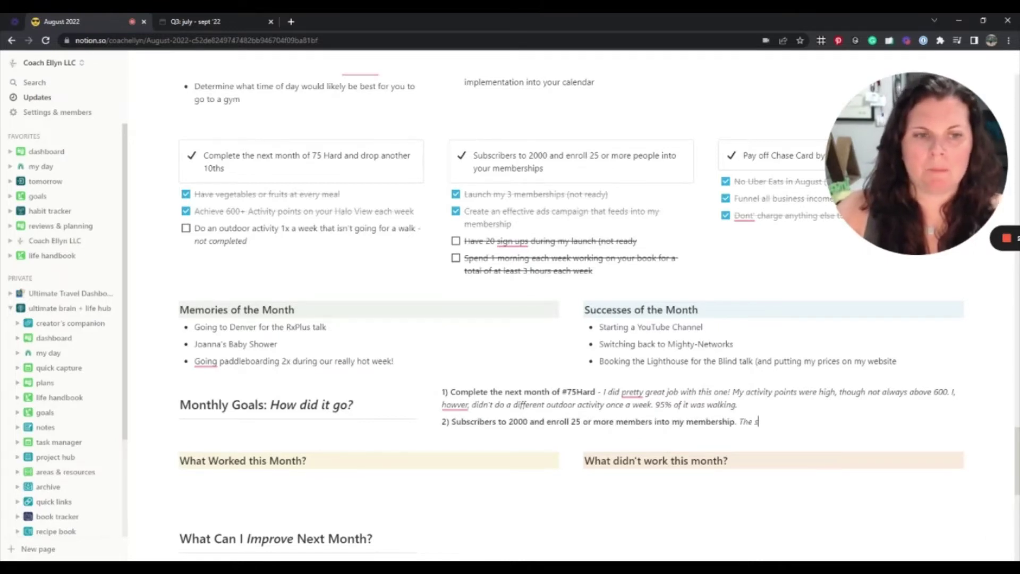
text(econd half of this become irrelevant because I was figuring out my tech )
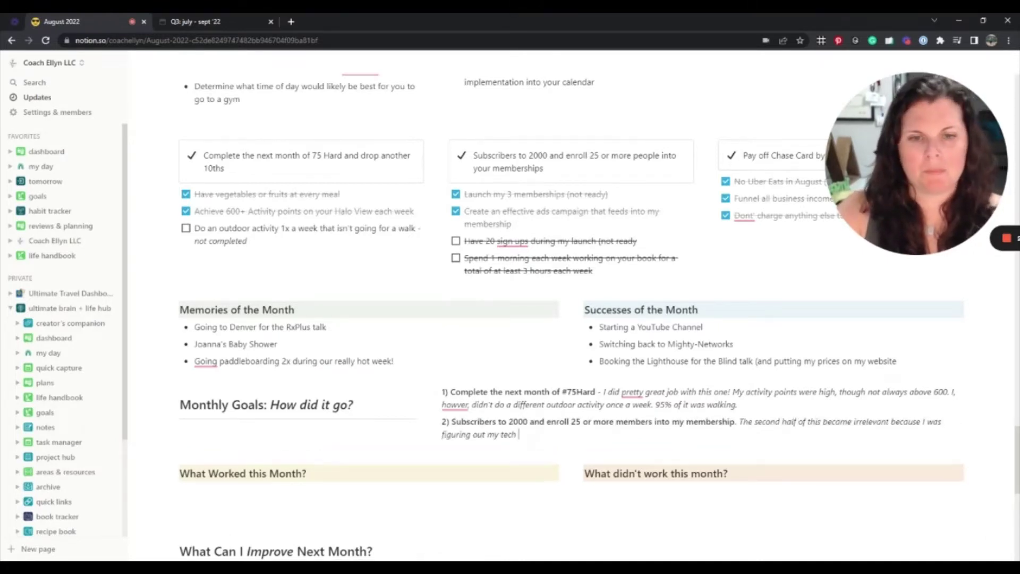
text(and fell behind on my sales page creation and aut)
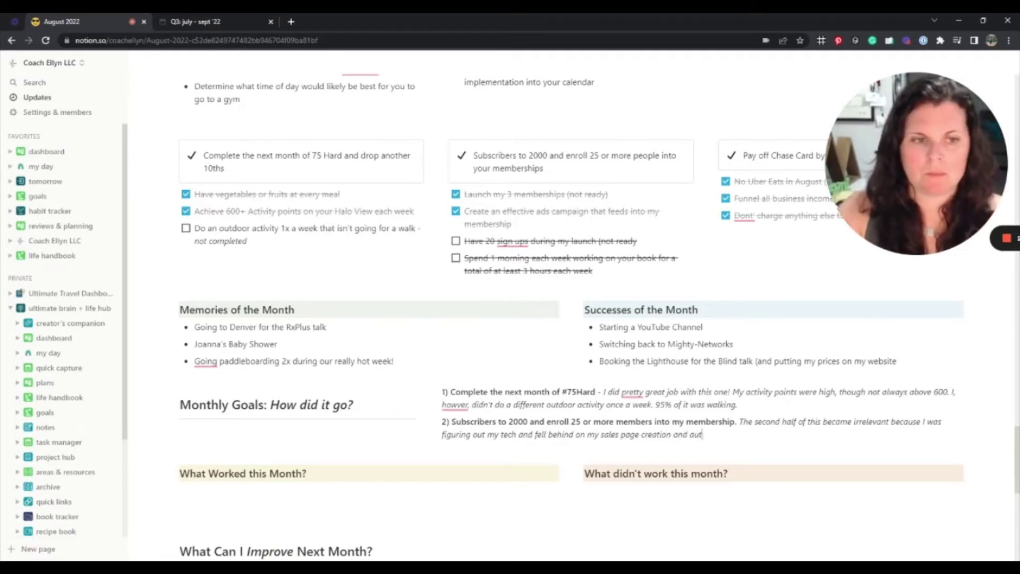
text(omations. I'll launch at the end of September. I also didn't get an)
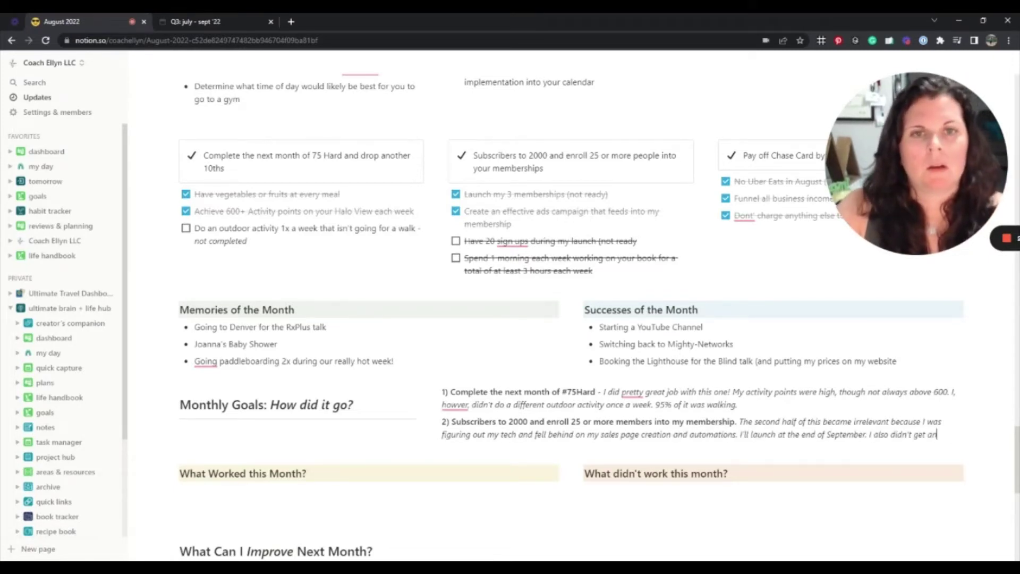
text(ywhere near 2000 subscriebrs but I'm runnign ads now so hopefully that will help)
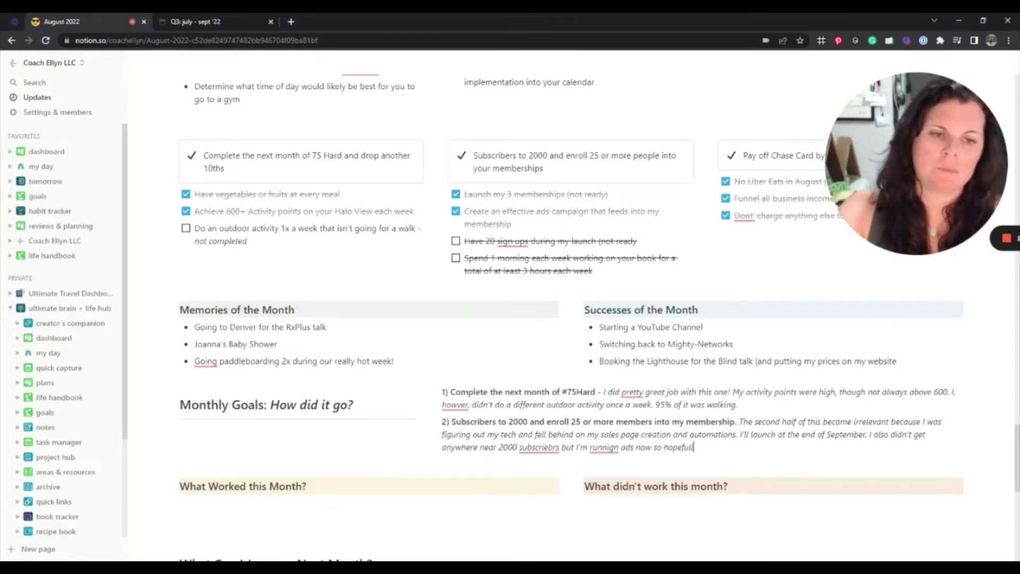
Add the third goal, paying off the Chase Card, with an italic note on monthly payments, spending too much, and getting spending habits under control.
key(Return)
text(3) Pay Off Chase CArd by the end of the water -)
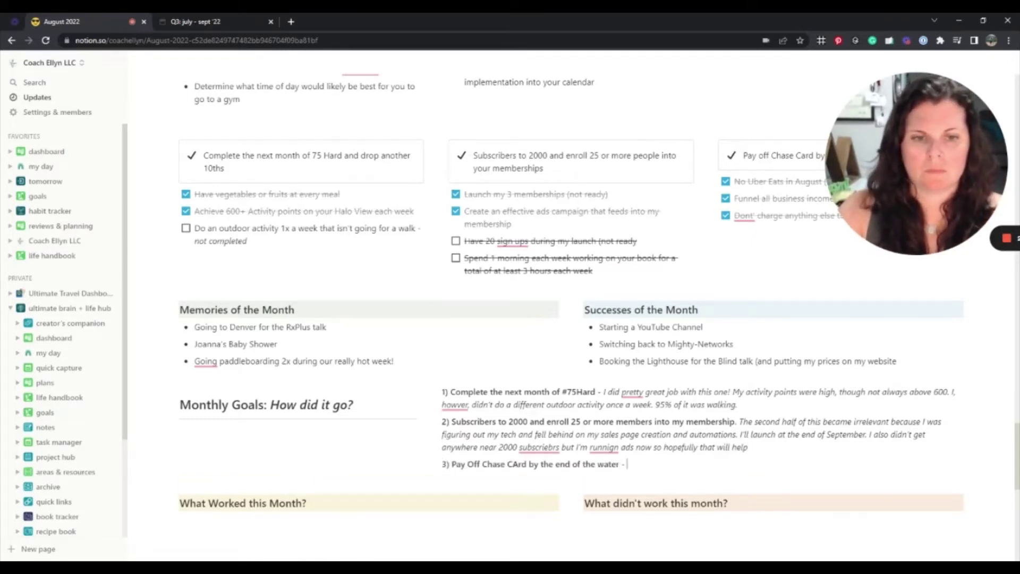
key(ctrl+i)
text(Though I'm doing a good putting money toward it each month, I'm)
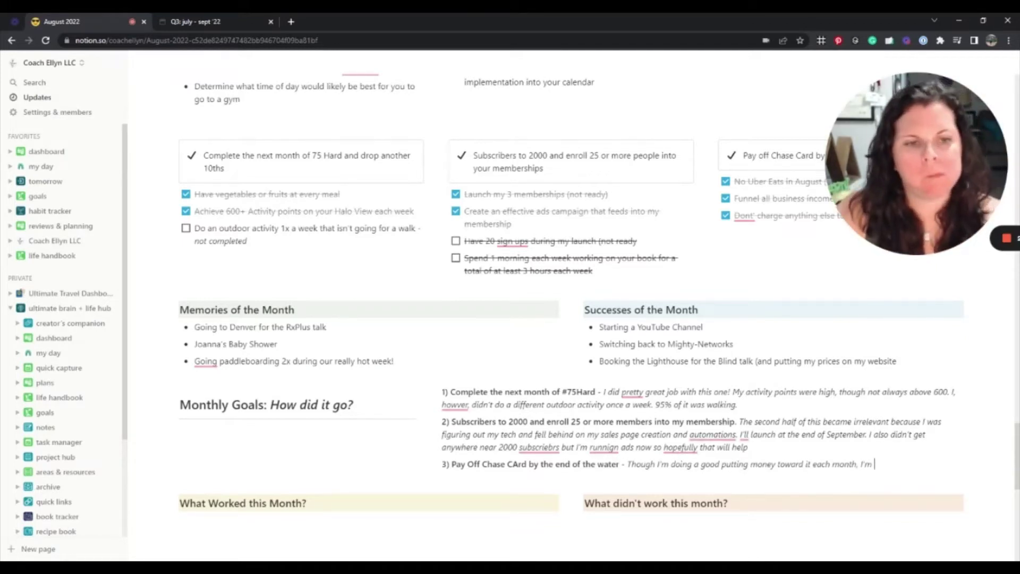
click(720, 464)
text(job)
click(890, 464)
text(still spending too )
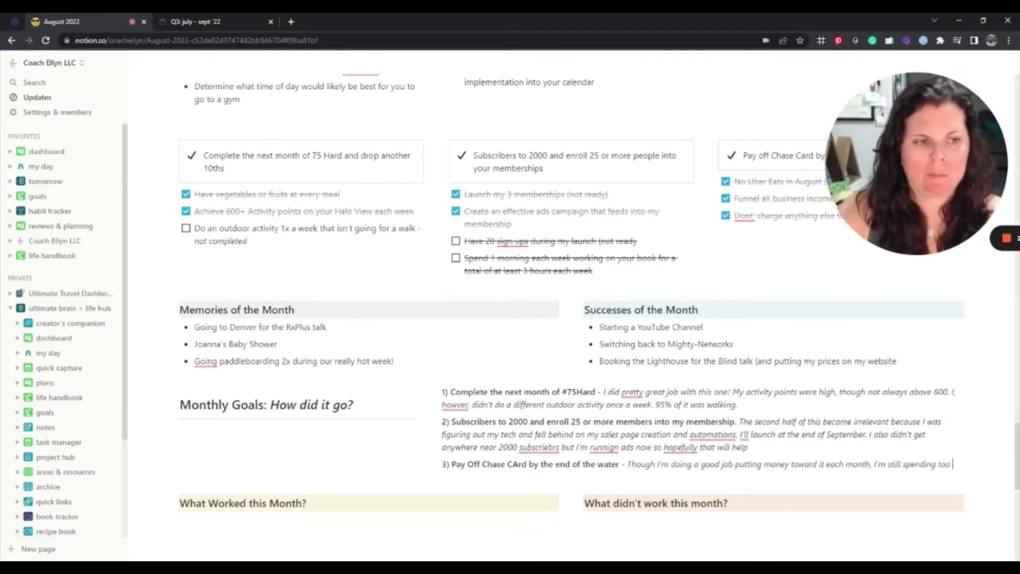
text(much. I need to get my spending habits under control.)
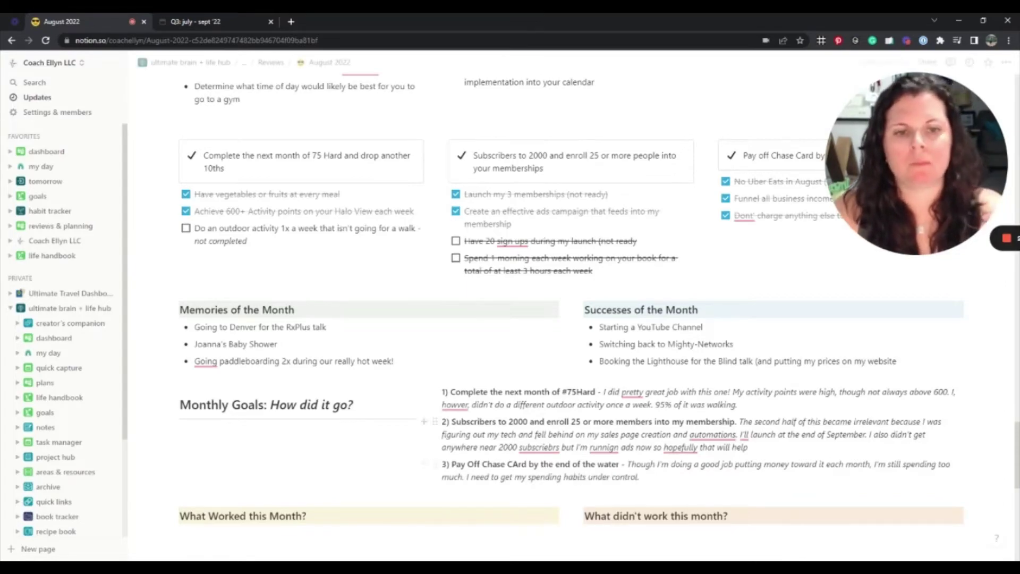
Read through the August weekly reviews from 7/31 to 8/28 for what worked, what didn't, and what to improve.
scroll(549, 436, down, 3)
mouse_move(549, 288)
scroll(549, 289, down, 20)
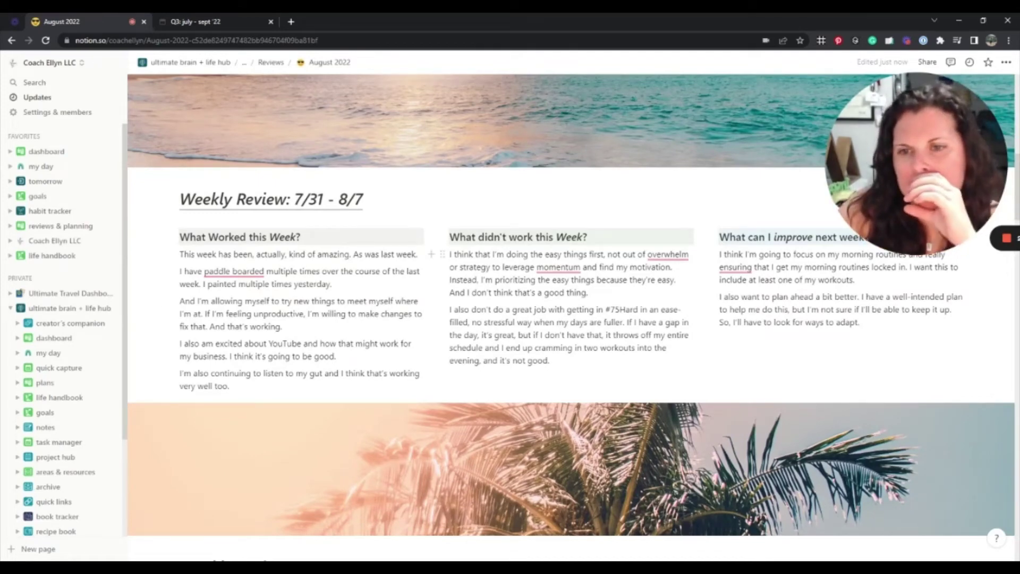
scroll(571, 317, down, 6)
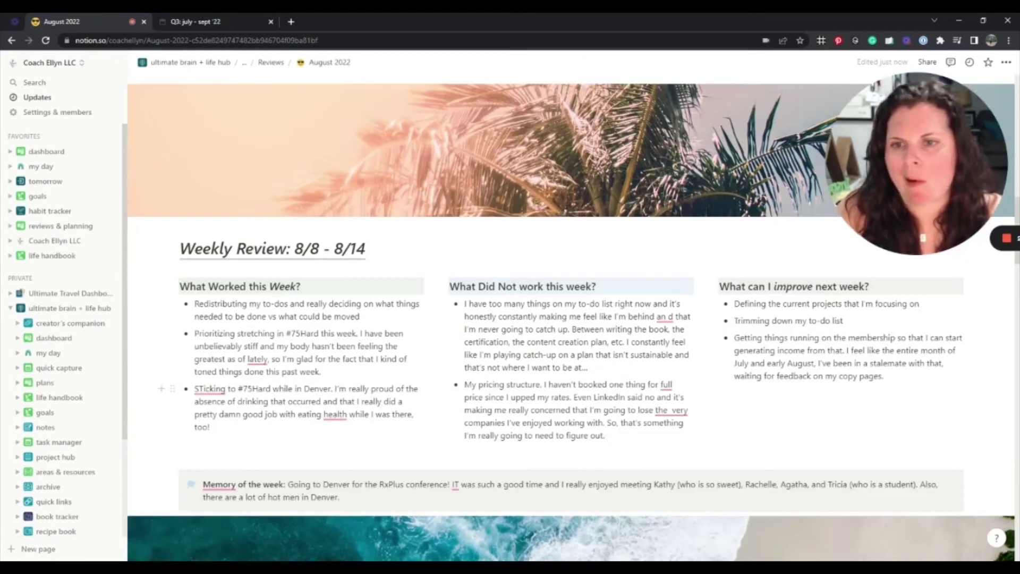
scroll(571, 317, down, 9)
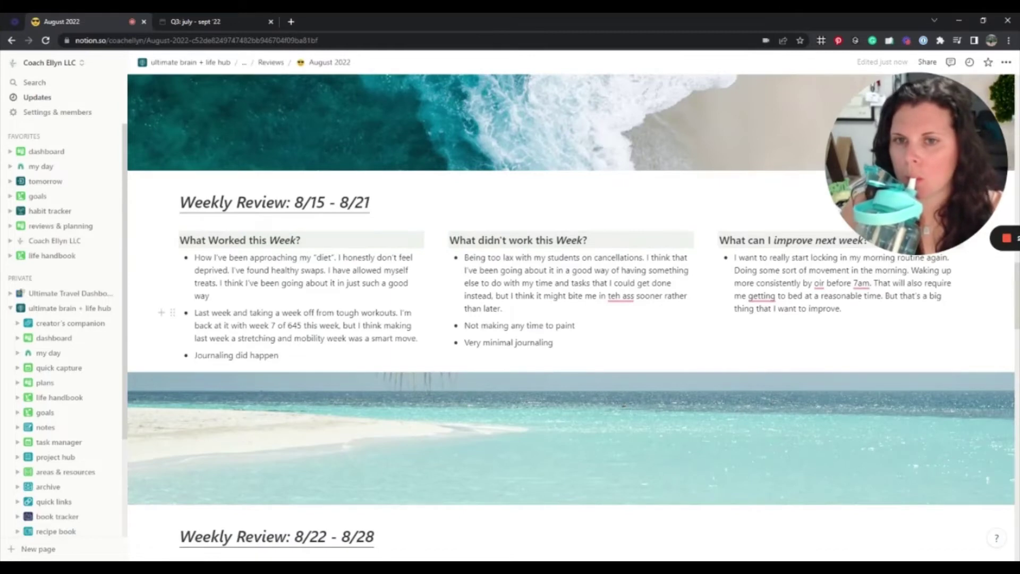
scroll(287, 322, down, 5)
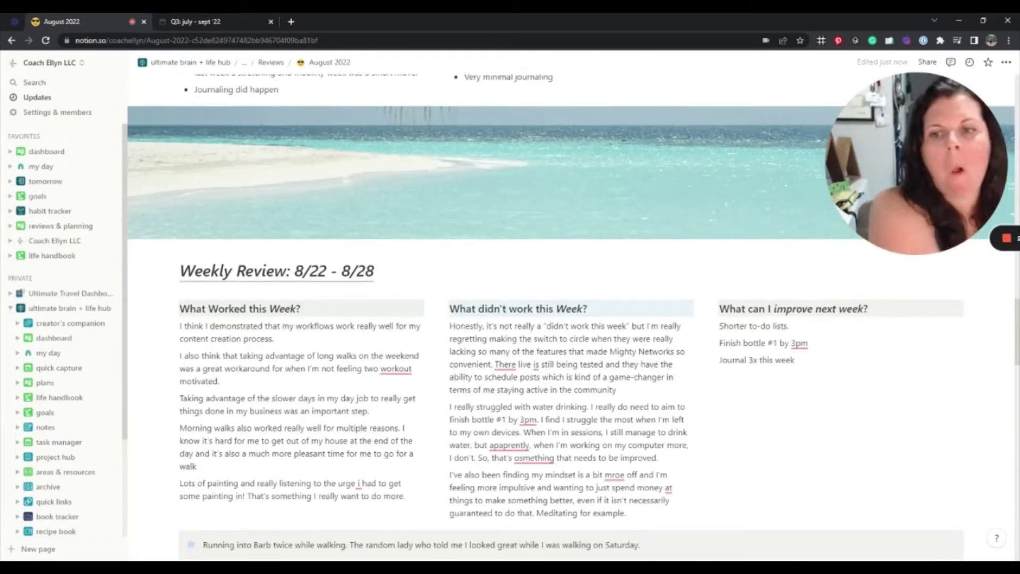
scroll(571, 319, up, 3)
scroll(571, 319, down, 15)
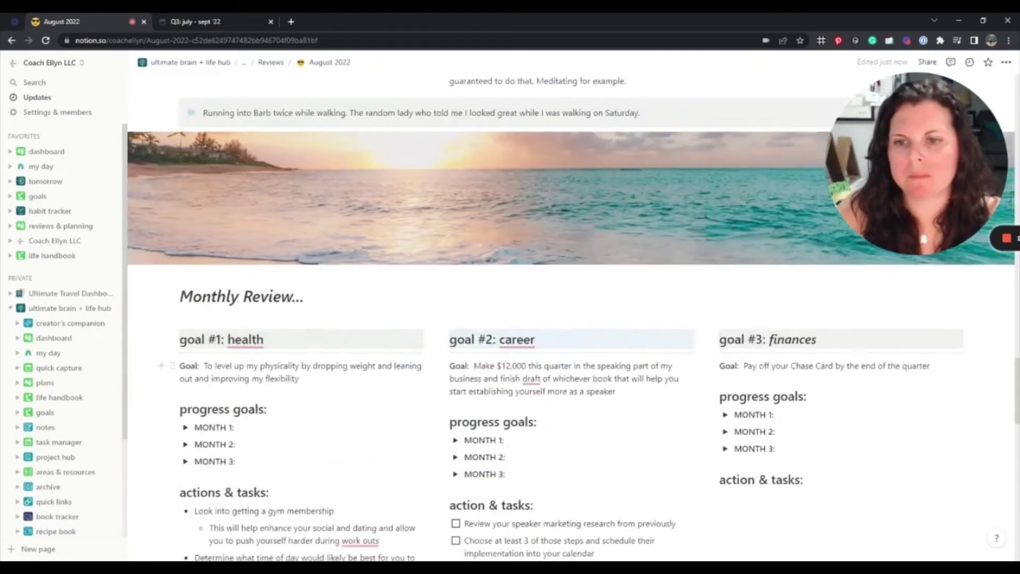
Under What Worked this Month, list business shifts and listening to my gut, personal time paddleboarding and painting, and morning walks with #75Hard.
click(197, 320)
text(Shifts in my business and listening to my gut)
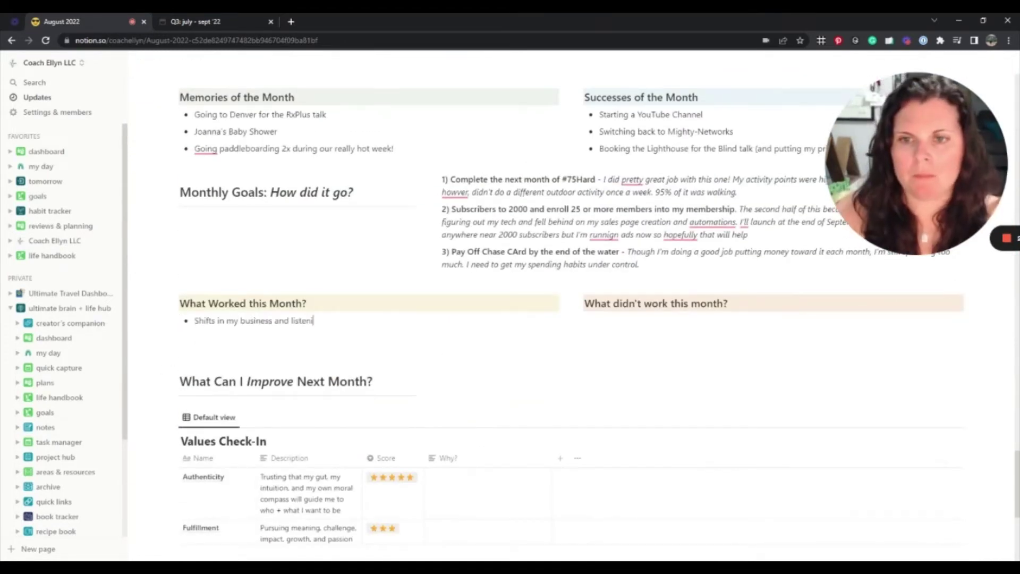
key(Return)
text(Lots of good personal time like paddleboarding and painting. I've done a relaly good job at prioritizing those things)
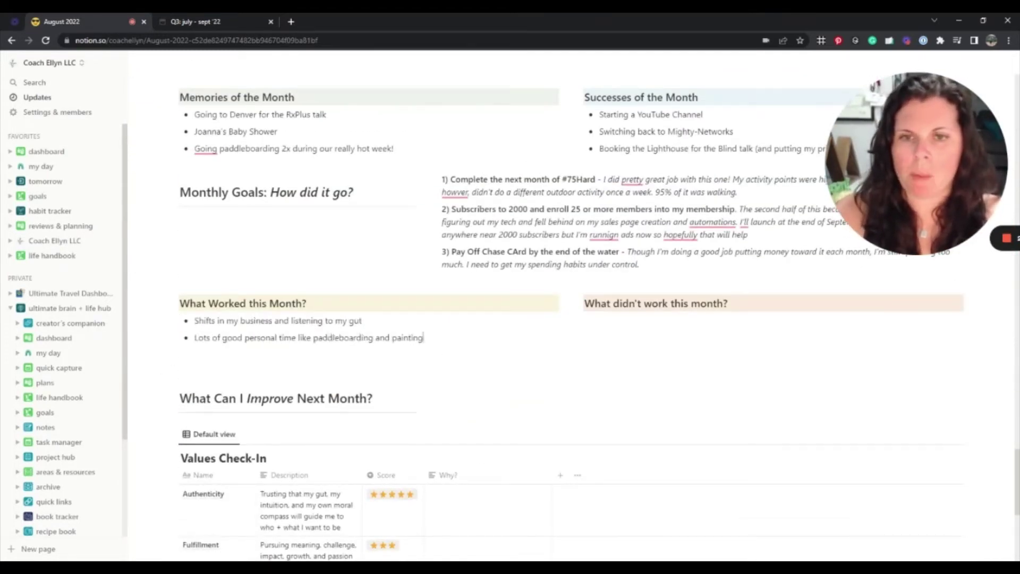
key(Return)
text(Morning walks and sticking to #75Hard but not being overly strict about my diet)
Add bullets on content creation strategy, workflows and spacing, and on listening to my body and pivoting to stretching, under What Worked this Month.
key(Return)
text(Content creation strategy and workflows,)
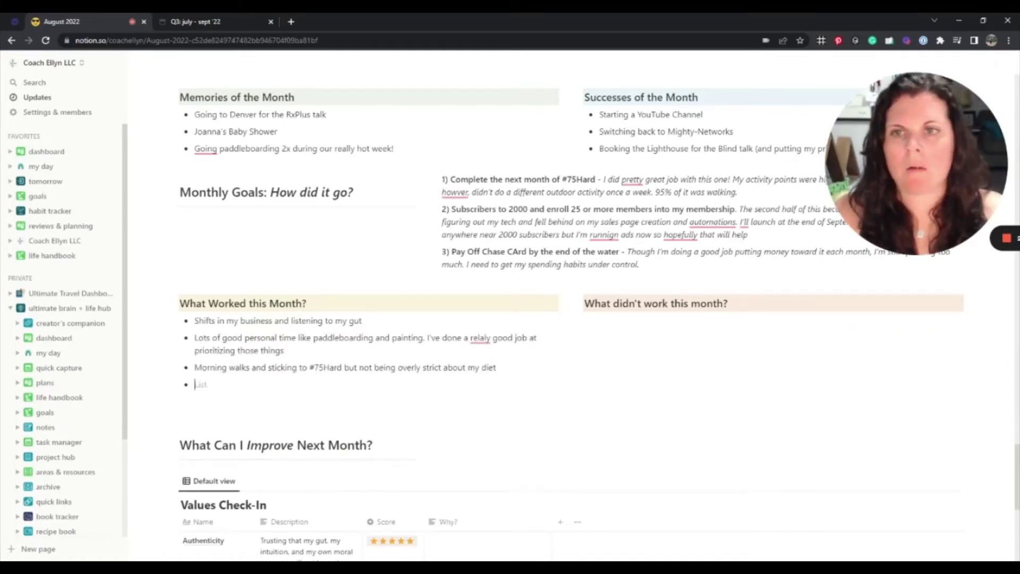
scroll(572, 319, down, 2)
text(plus how I've spaced it out)
key(Return)
text(Really listening to my body and pivoting as necessary)
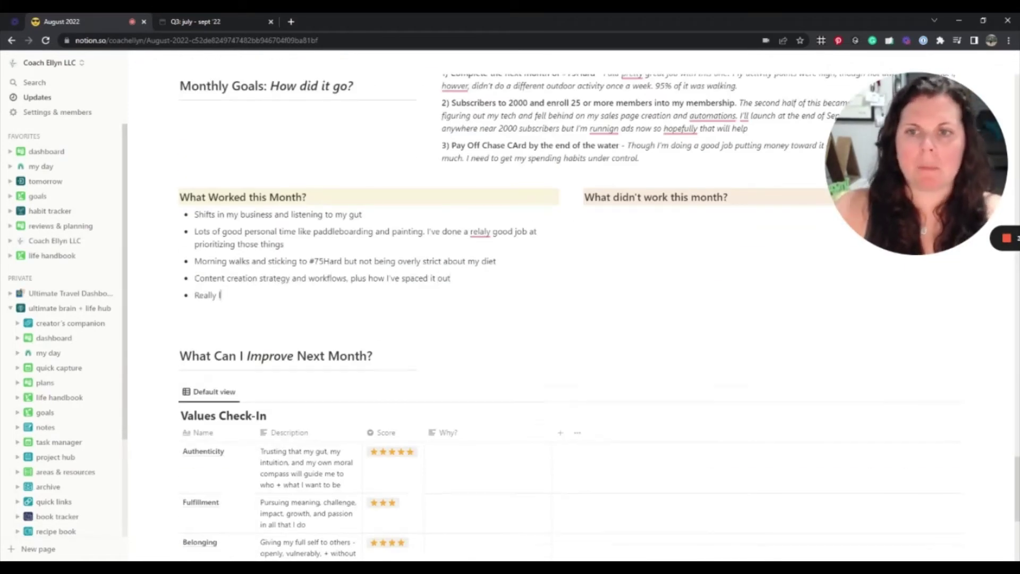
Recheck the weekly reviews and list not journaling, too many to-dos without enough time off, and struggling with water drinking under What didn't work this month.
scroll(572, 319, up, 16)
scroll(571, 319, up, 3)
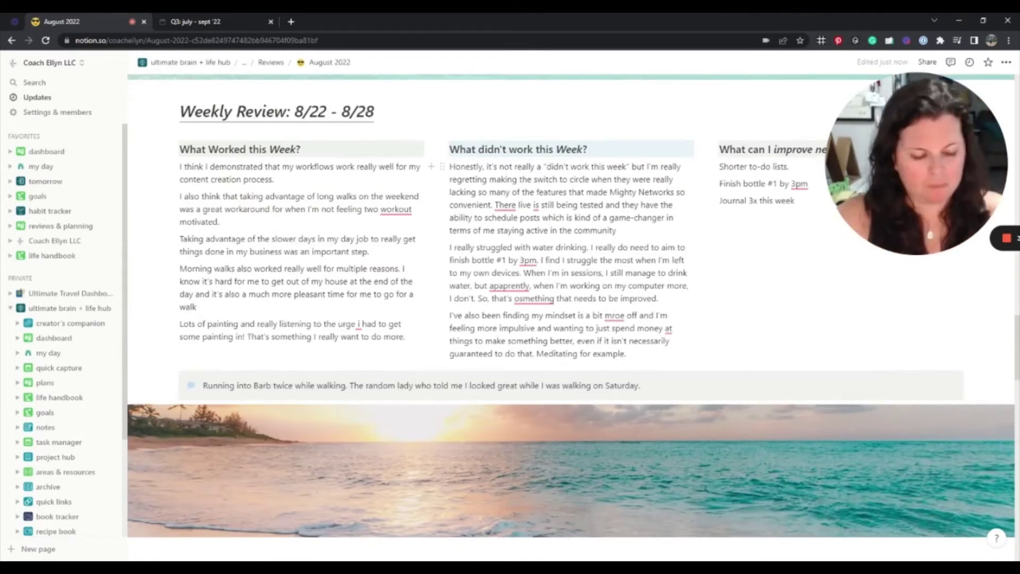
scroll(621, 298, up, 14)
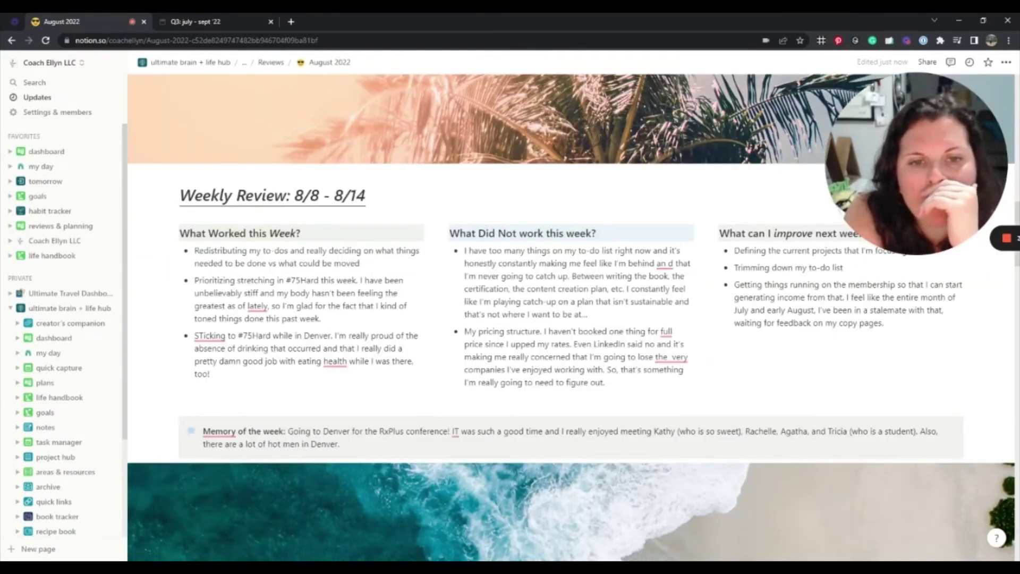
scroll(571, 319, up, 7)
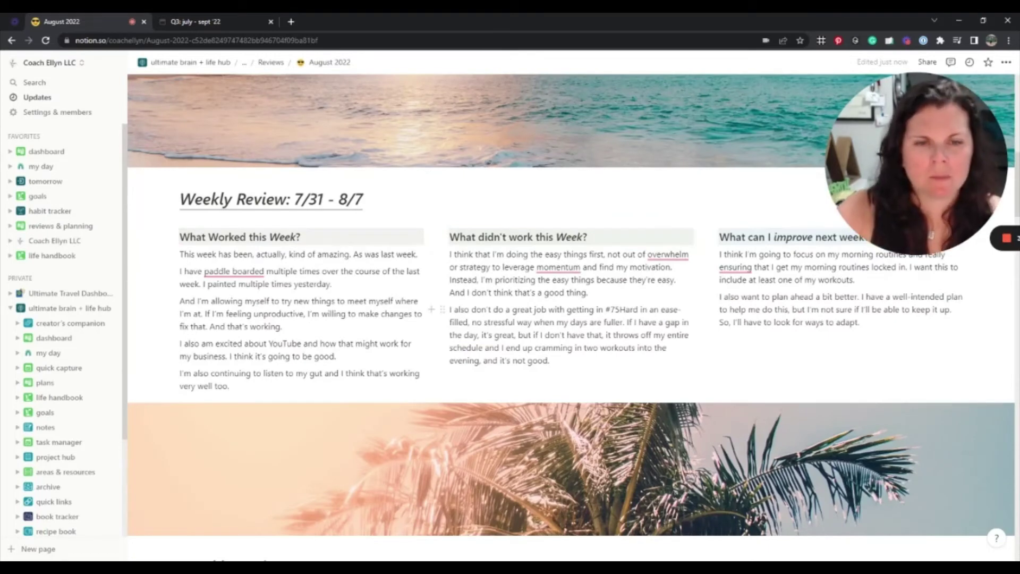
scroll(571, 319, down, 7)
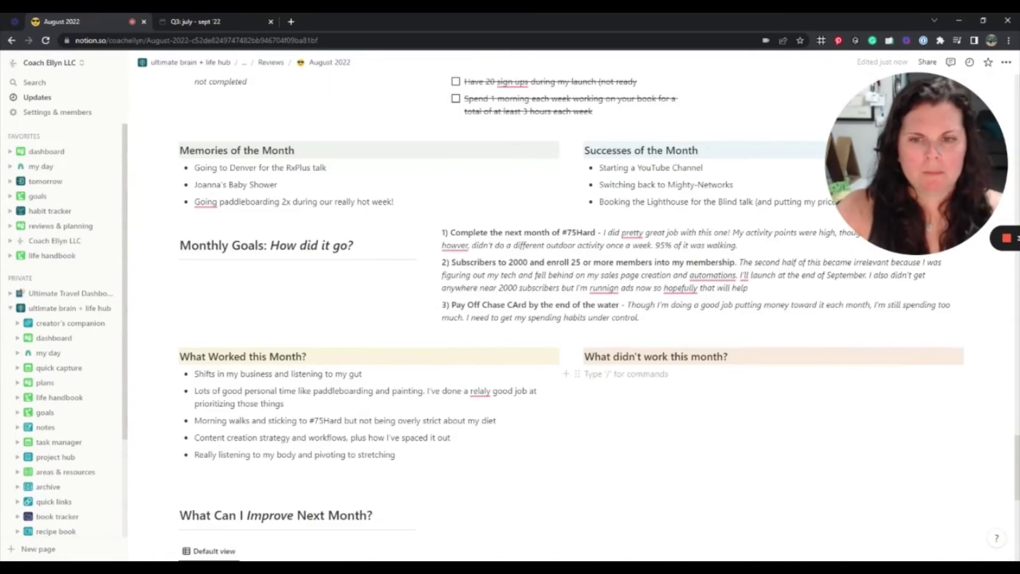
text(Not journaling)
key(Return)
text(Having too many to-dos and not giving mys)
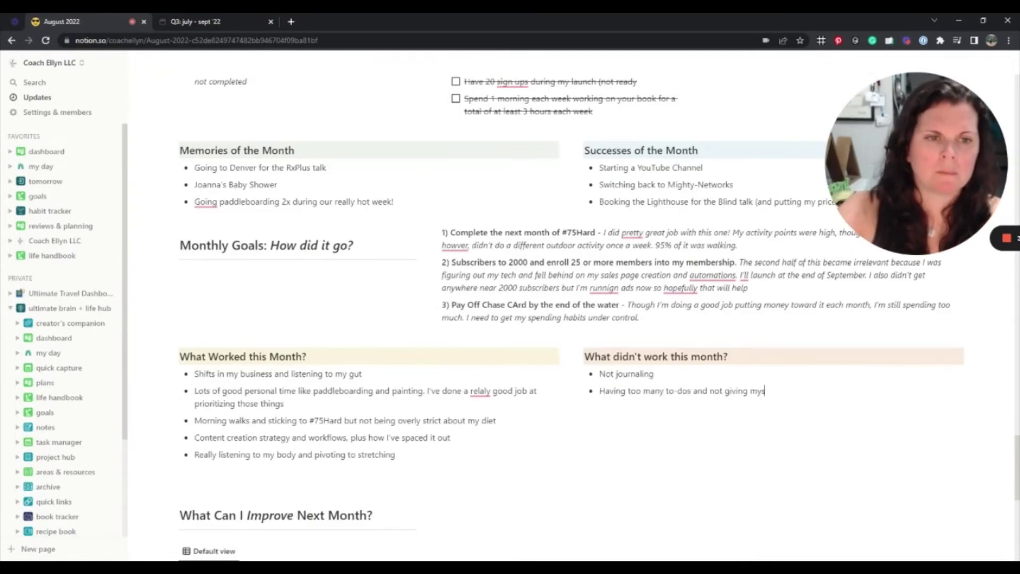
text(elf enough time off out side of my day job (especially not making accomodations for the weeks where I'm really busy in my day job))
key(Return)
text(Water)
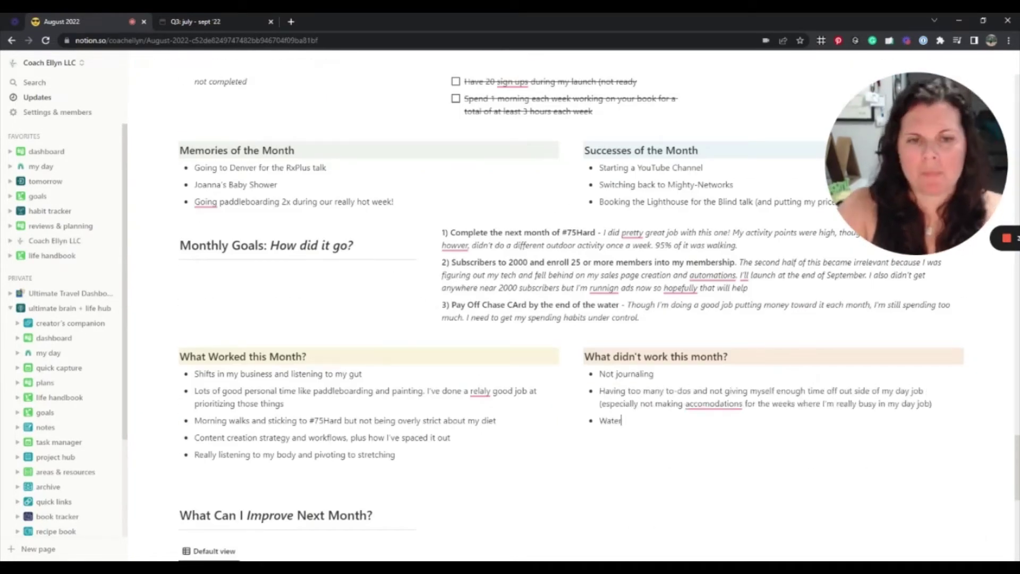
text( drinking. I'm really struggling getting that in at a reas)
Beside What Can I Improve Next Month, list water drinking with an alarm/reminder strategy, continuing the good things from #75Hard, and more time with friends.
scroll(572, 319, down, 5)
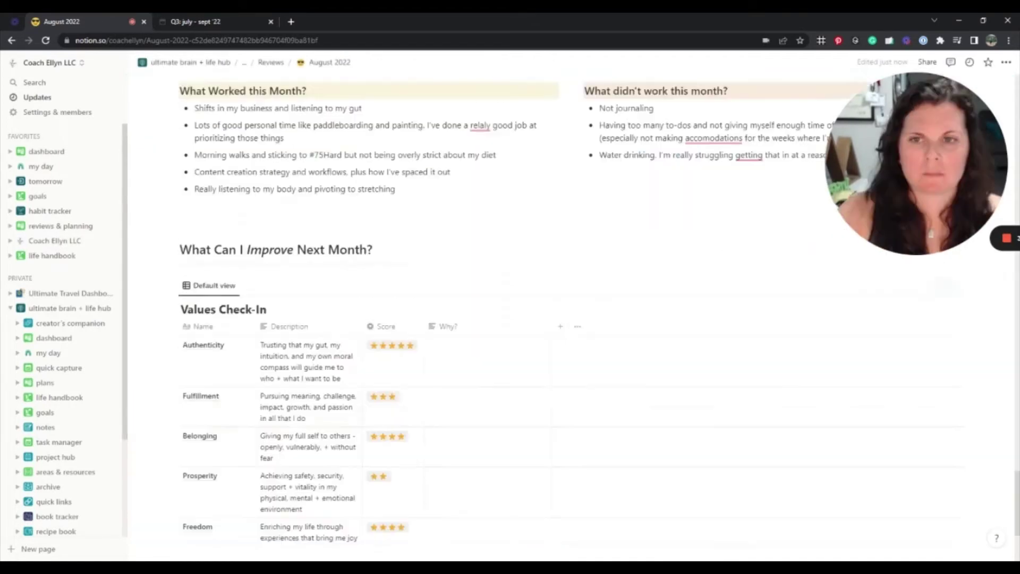
scroll(571, 319, down, 2)
click(484, 131)
text(- Dialing in my water drinking, perhaps by testing ou)
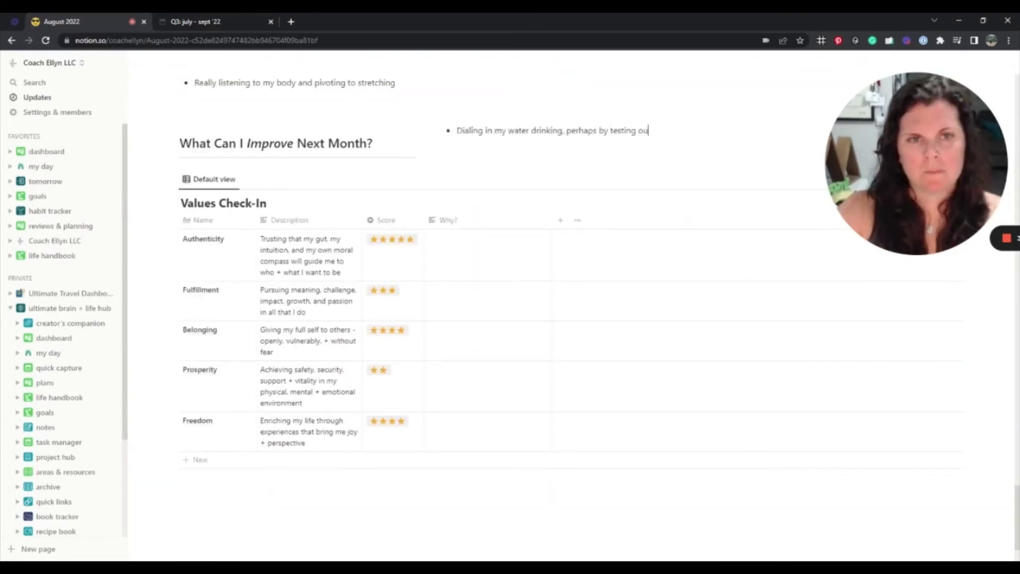
text(t some sort of alarm/reminder strategy)
key(Return)
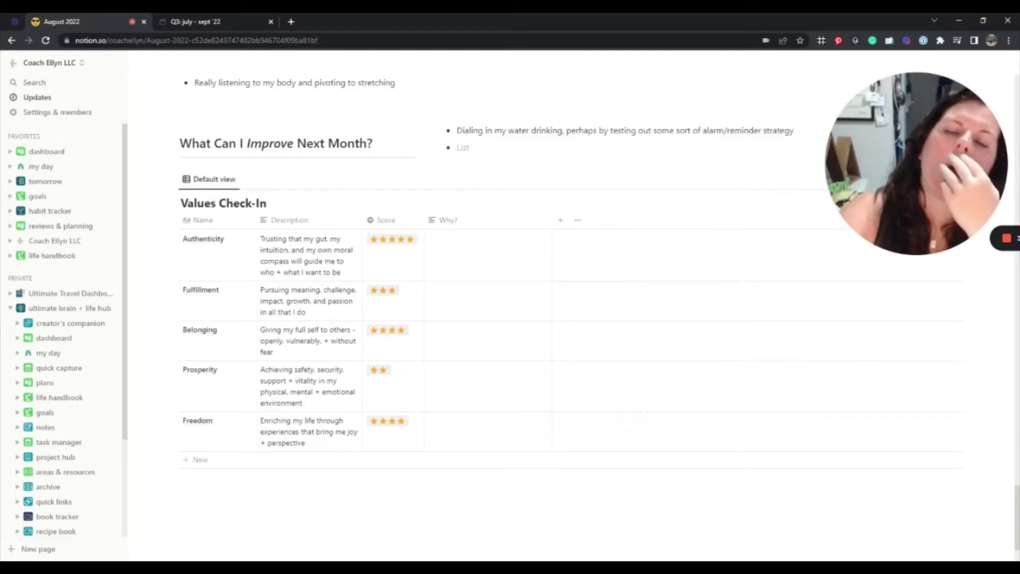
text(Planning how I)
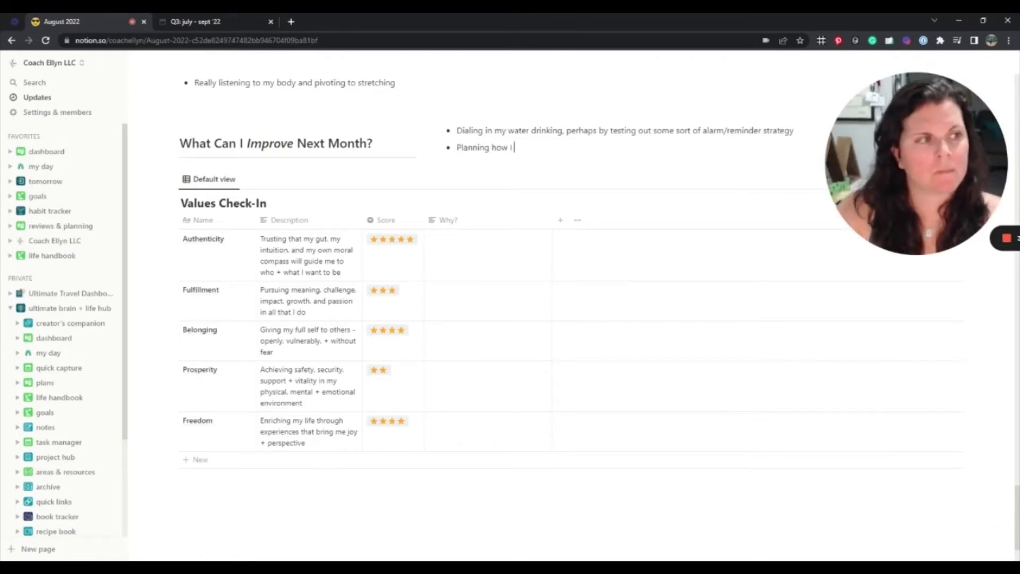
text( can ocntinue the good things I've learned from #75Hard after)
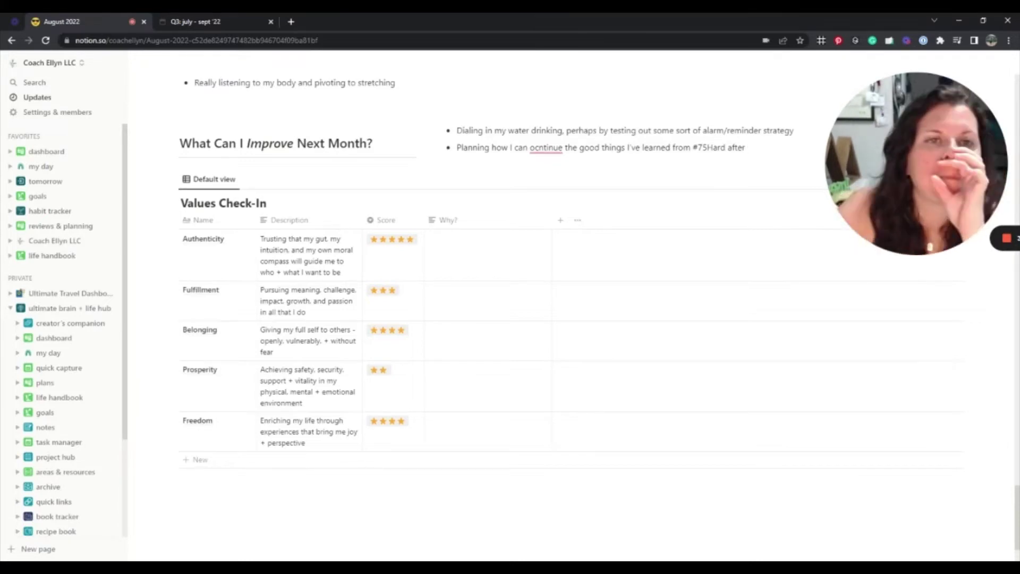
text( I'm done with it)
key(Return)
text(More time with f)
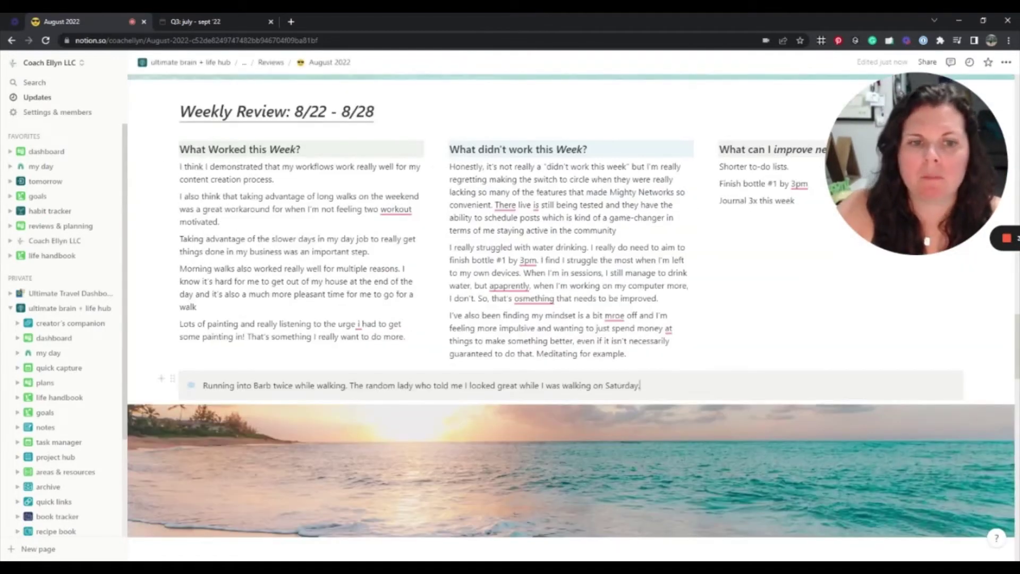
text(Lots of fun)
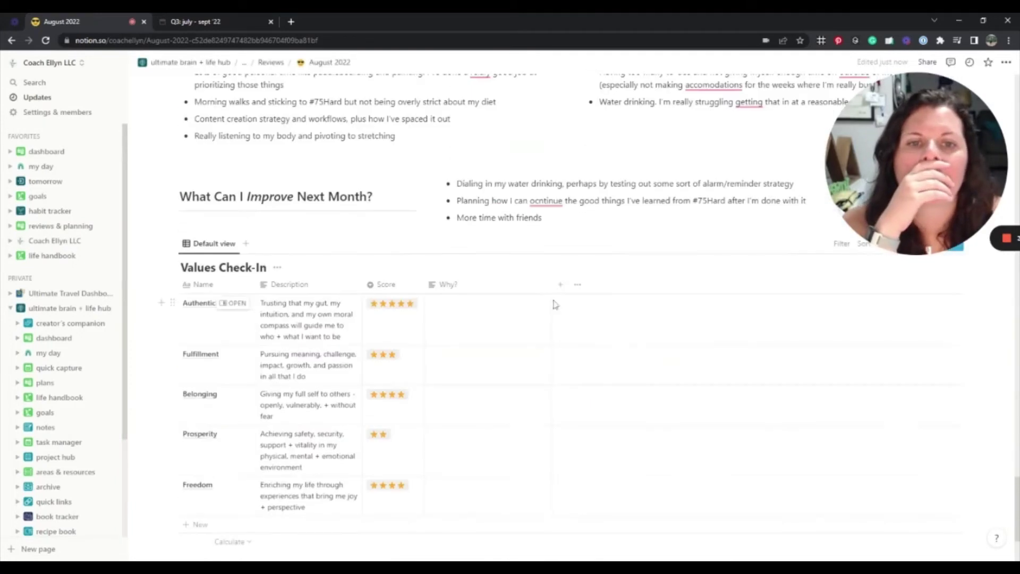
Fill in the Authenticity reason in Values Check-In: tutoring authentically, dieting and doing #75Hard true to myself, and not shying away from my emotions.
click(597, 314)
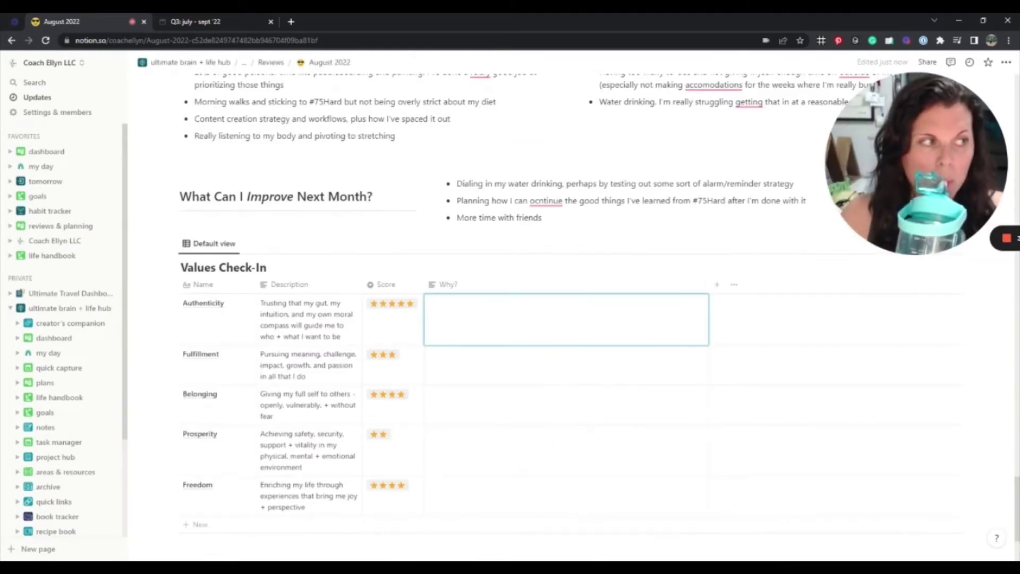
text(I think my entire approach to things lately has been very authentic. I)
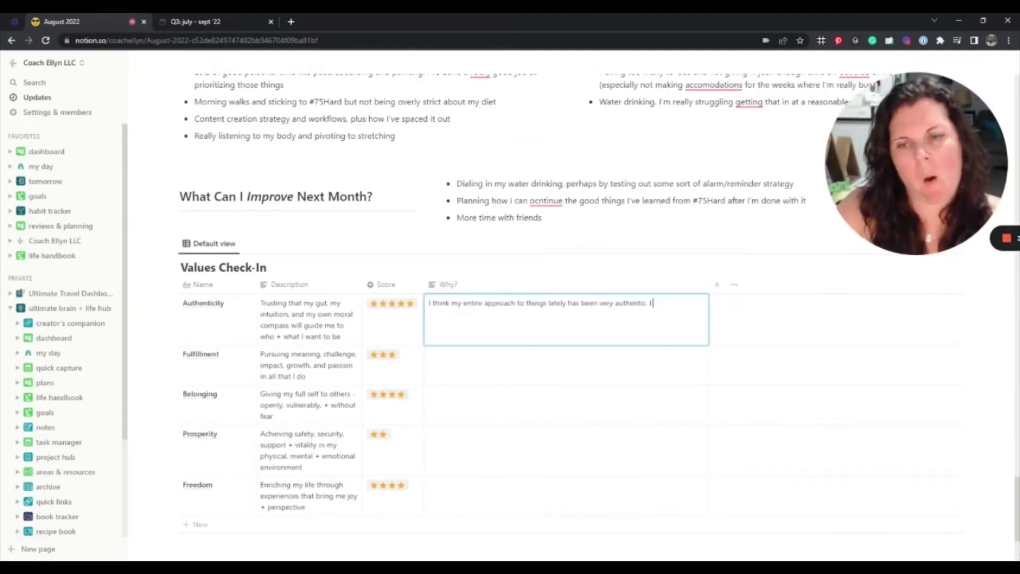
text( tutor authetnically. I've been dieting and doing #75HArd very true to myself. M)
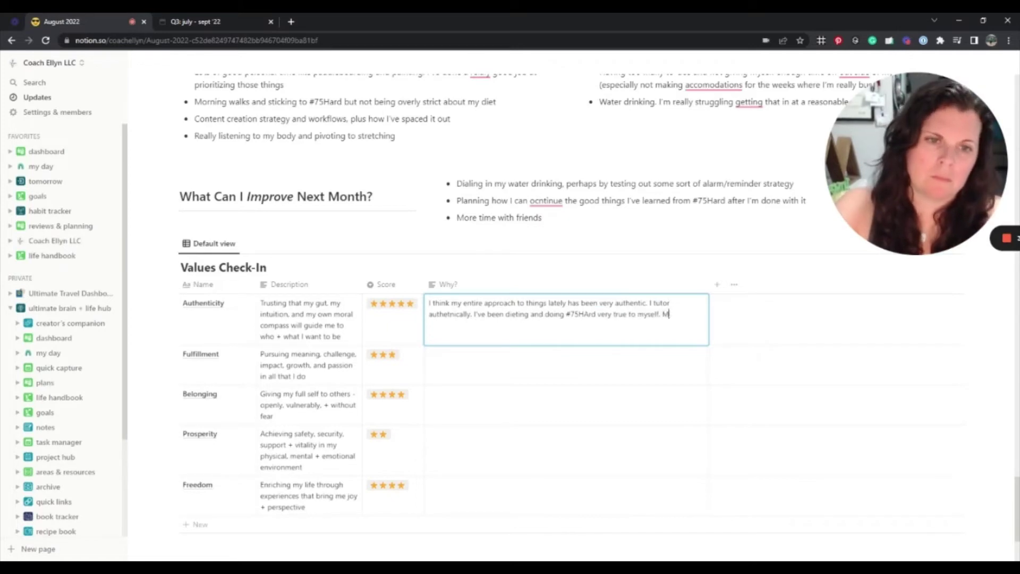
text('m also not shying away from my emotions. When I'm emotional, I let myself )
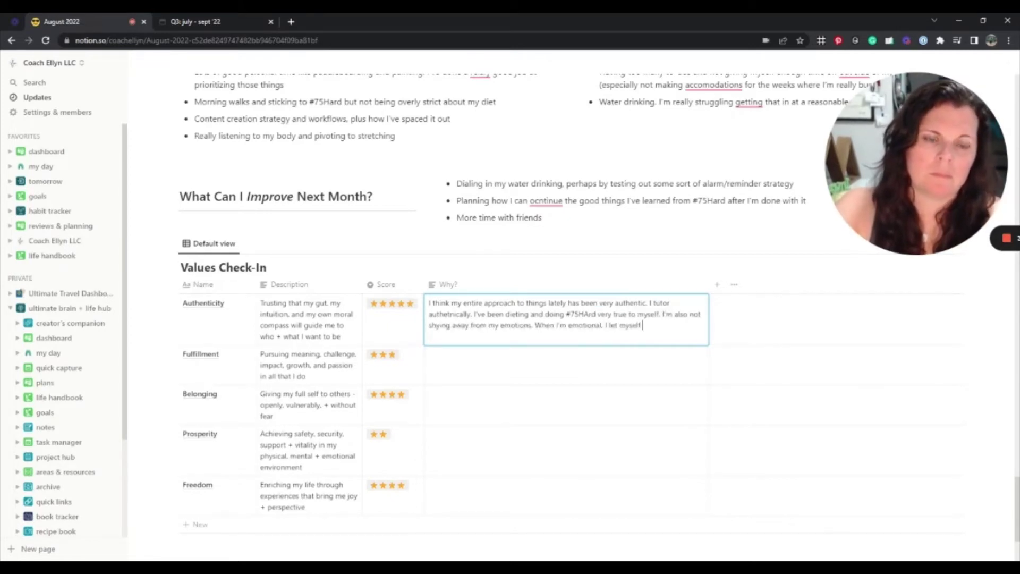
text(be. When I'm happy and satisfied, I let myself be.)
key(Return)
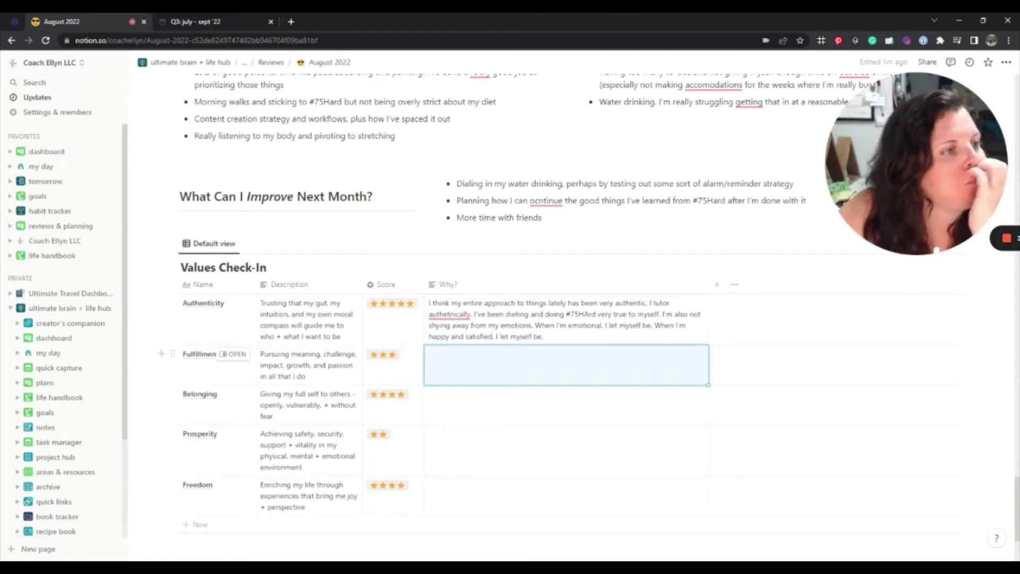
Fill in the Fulfillment reason: wanting to go full-time in my business, mindset not there yet, and tutoring feeling boring and unfulfilling.
text(I have been struggling with this one a little bit)
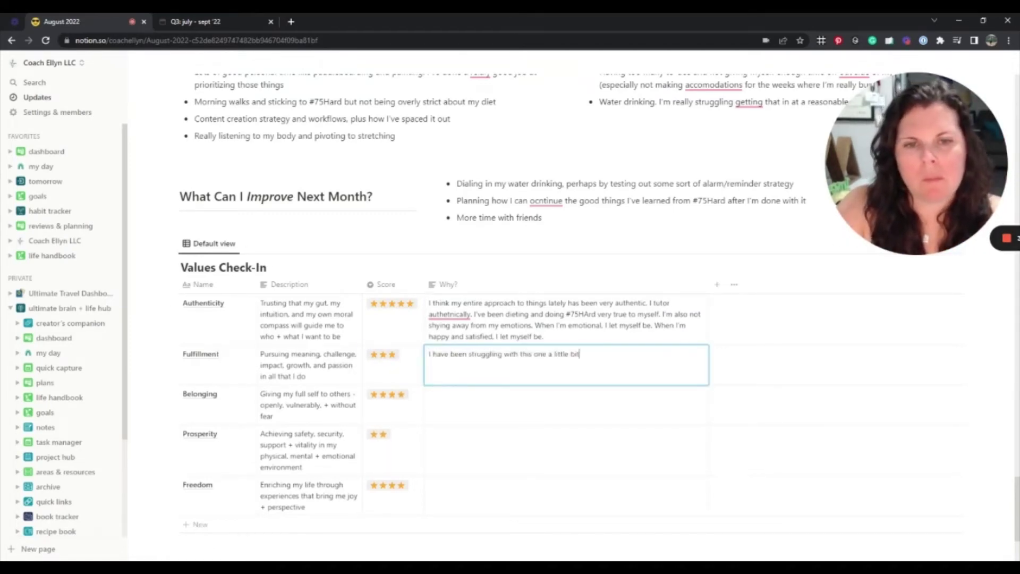
text(. I want so badly to go full-time in my business, but we're not there yet. )
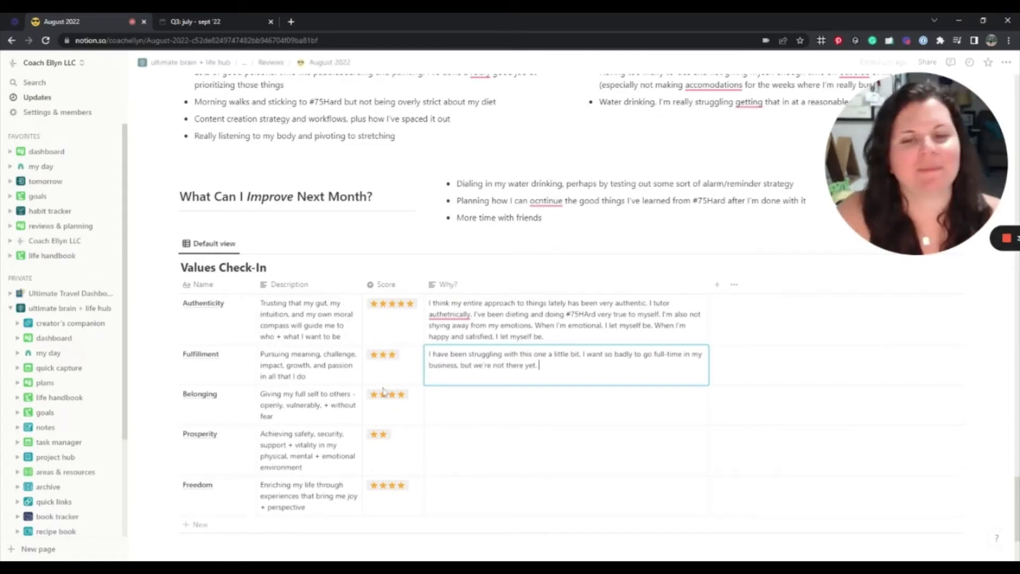
text( I'm not there yet. And honestly I don't feel like my mebdset is there yet. I)
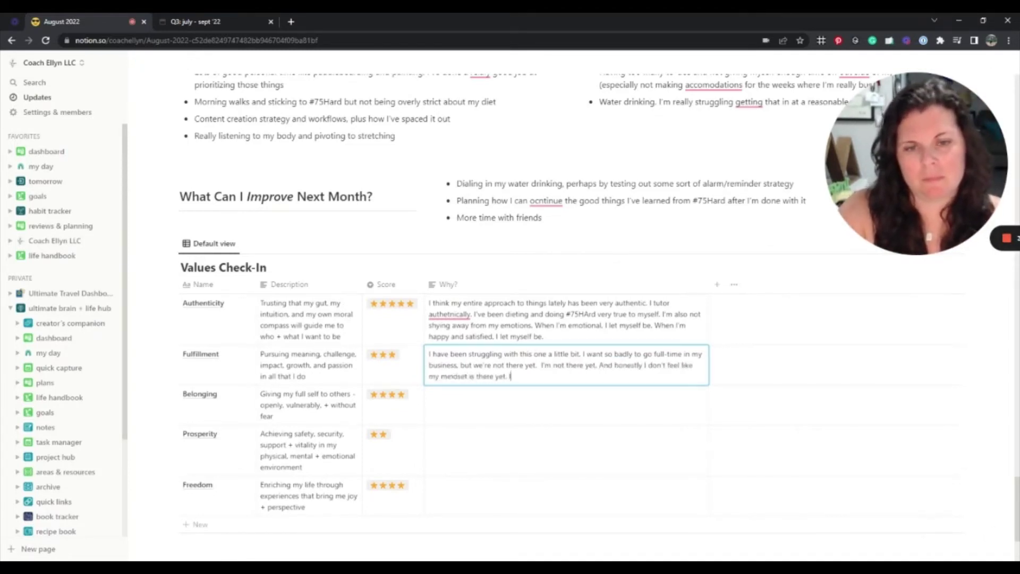
text(nd the having to be a tutor, the boredom I feel in that position, it's unfulfilling.)
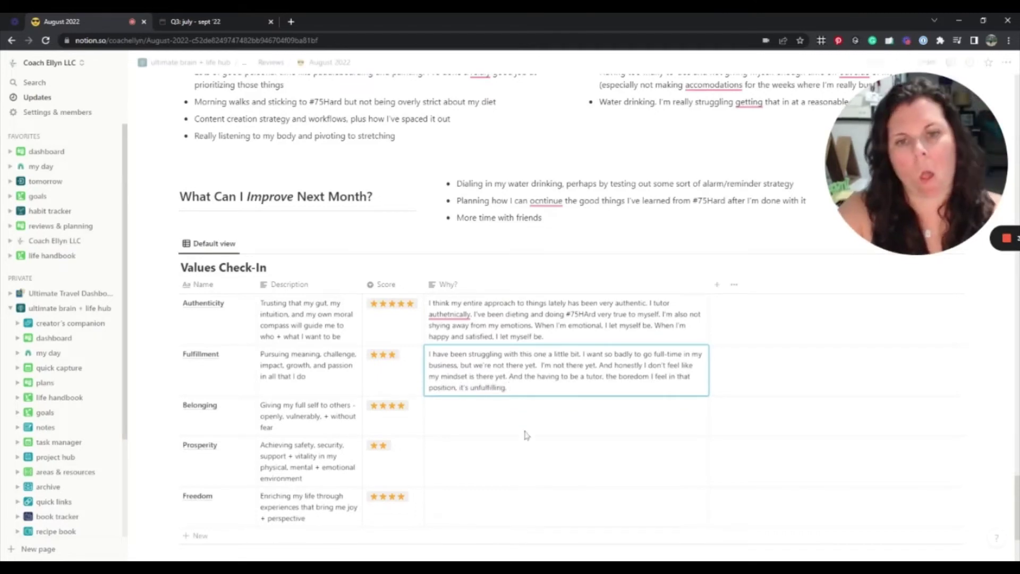
Fill in the Belonging reason: feeling thought of and included more, naming two friends who reach out, and not having appreciated such people in the past.
click(525, 423)
text(I do f)
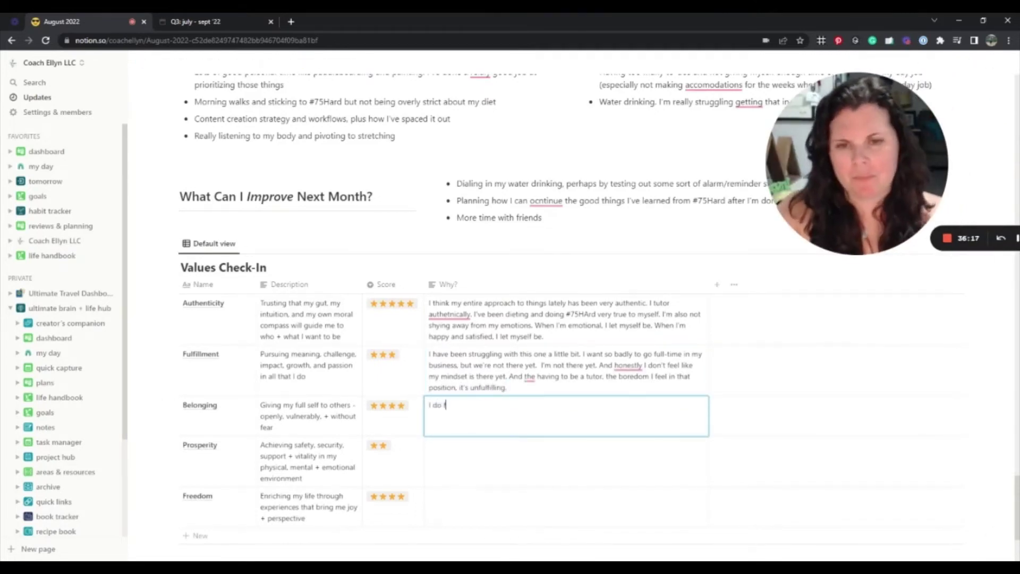
text(eel thought of and included more than I have in the past. Especially by Naomi. She always reaches out. )
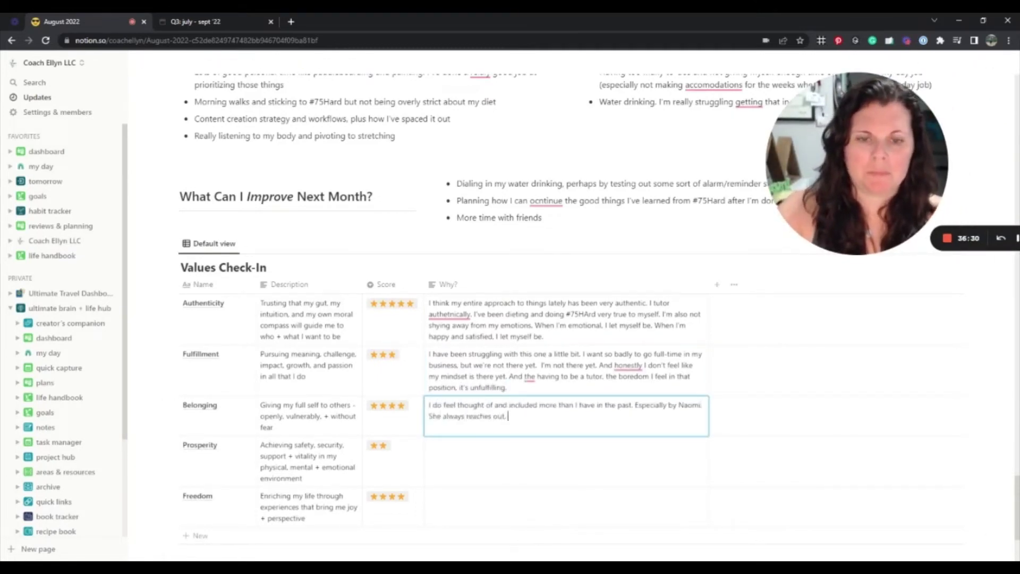
text(And so does Knsty. It's amazing how much I haven't appreciated the people who do exactly what I want in the past)
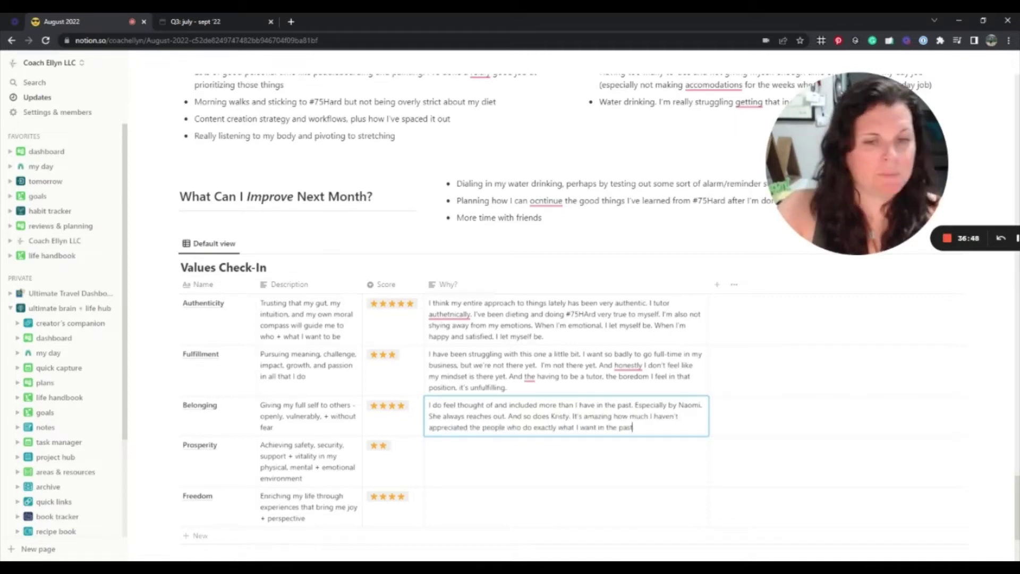
Fill in the Prosperity reason as feeling stuck financially but GREAT in physical vitality, and set its score to three stars.
click(478, 454)
text(I do continue to feel very stuck in terms of my p)
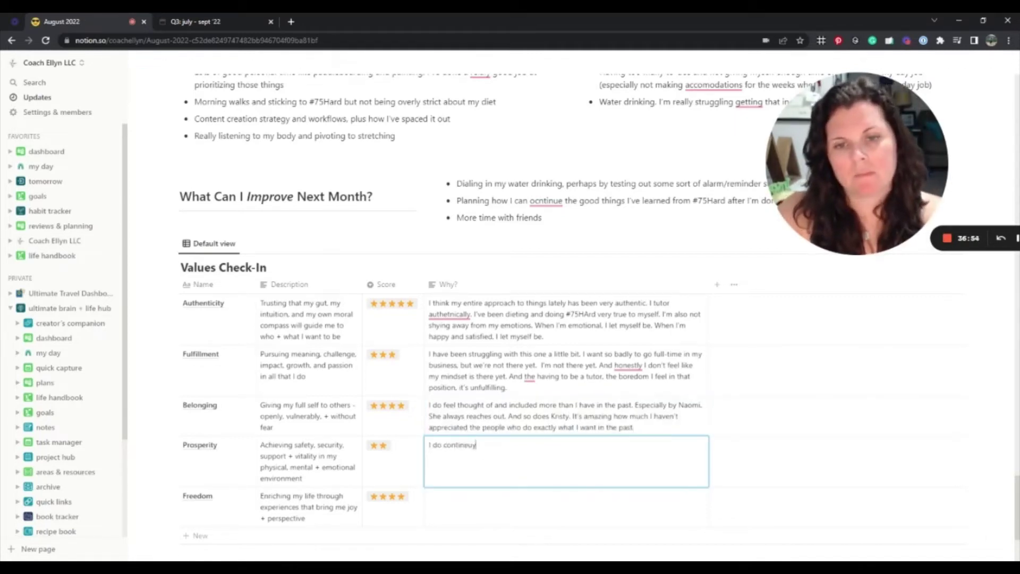
text(rosperity. Financia)
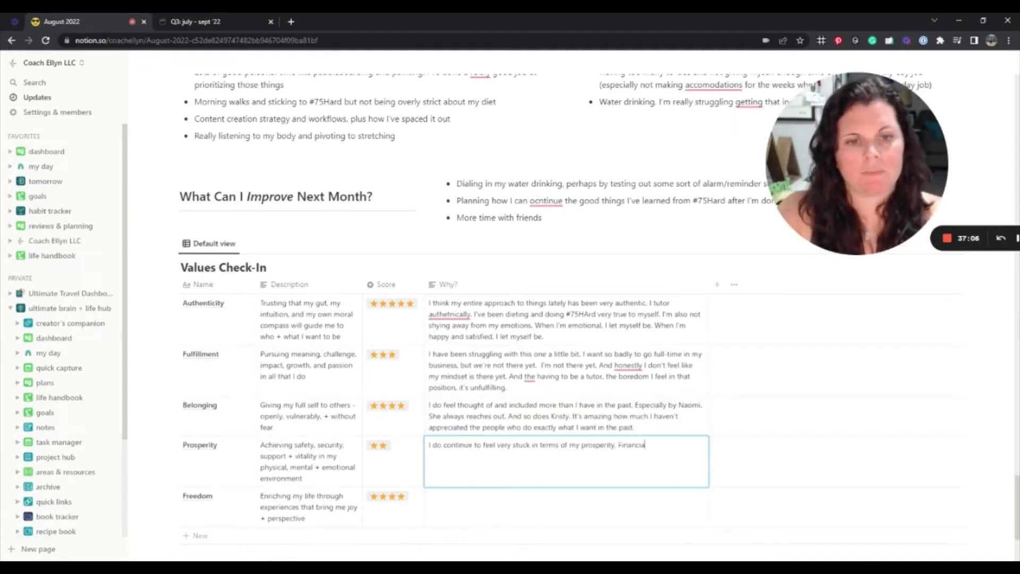
text(lly at least. However, from a physical vitality per)
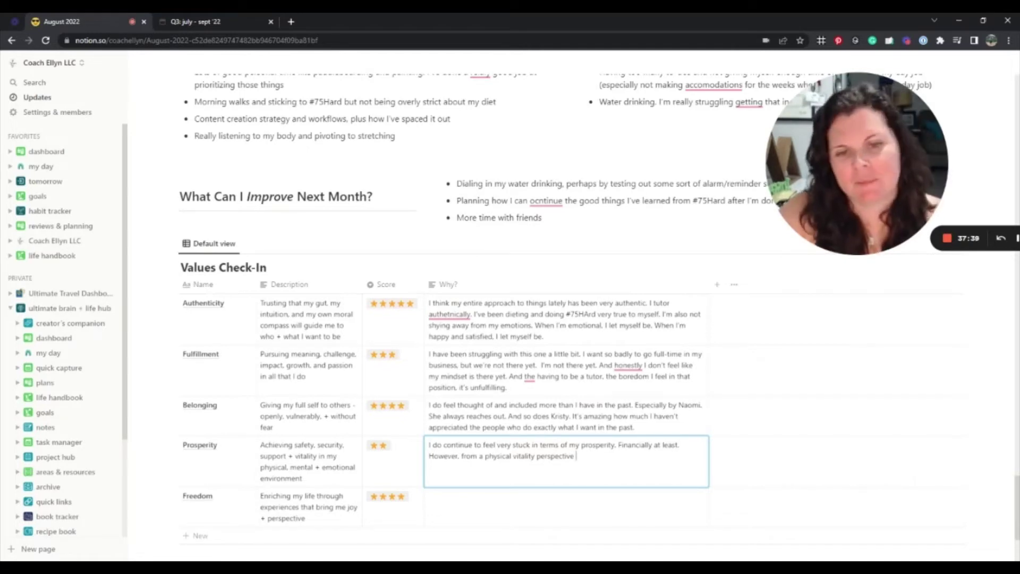
text(spective, I do feel GREAT. So...)
click(400, 458)
click(400, 510)
Fill in the Freedom reason with light day-job weeks, flying to Denver, a mid-September vacay and TONS of freedom, and set its score to five stars.
click(494, 505)
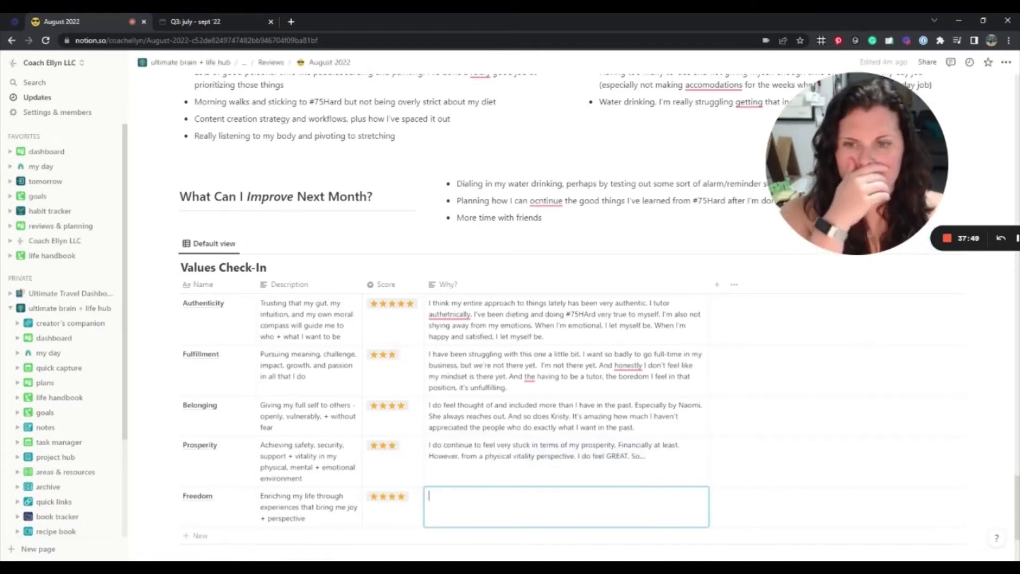
text(In those weeks where I don't have much going on in my day job, I feel like I have)
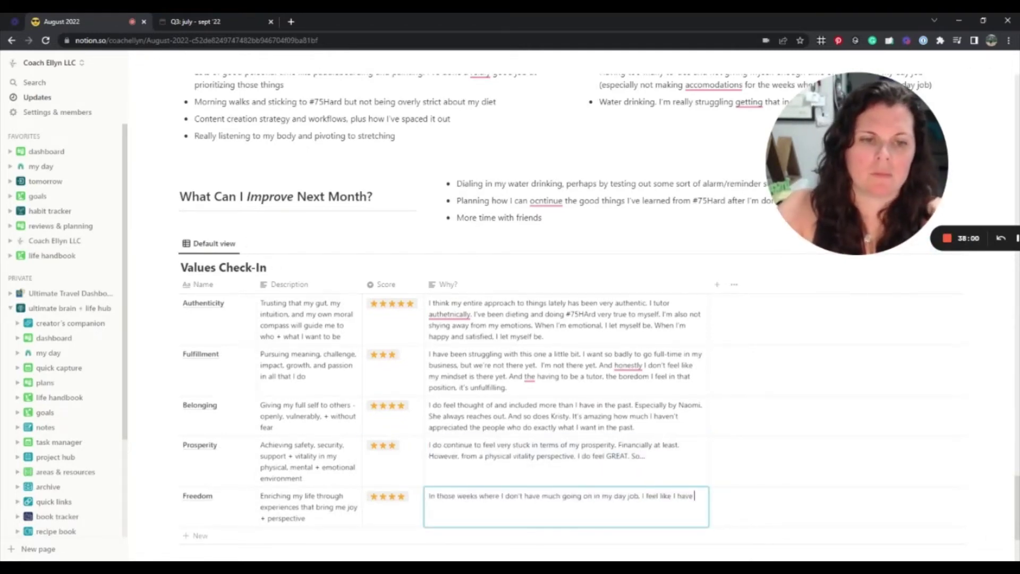
text( so much freedom. But actually, even when I type this)
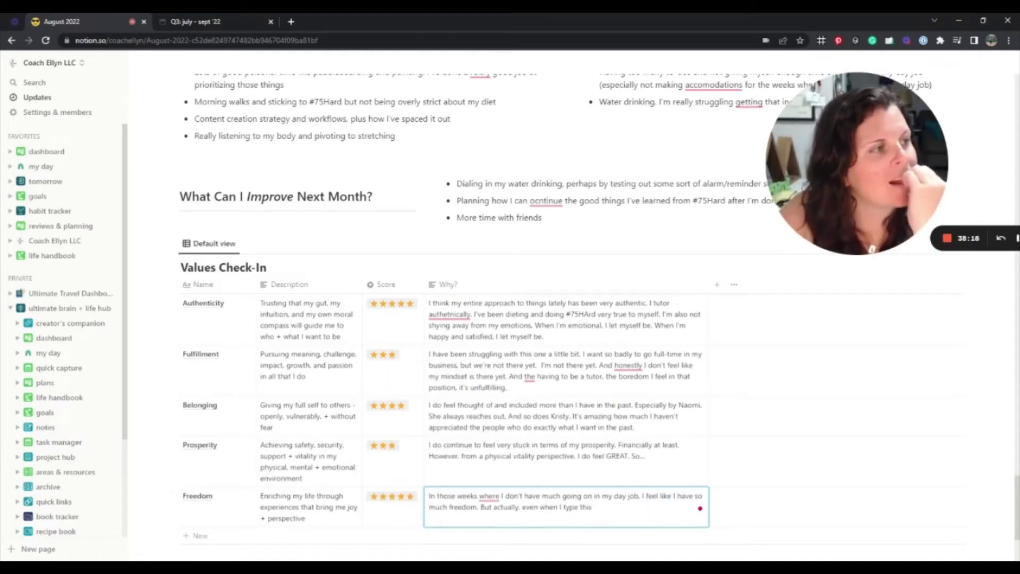
text(, )
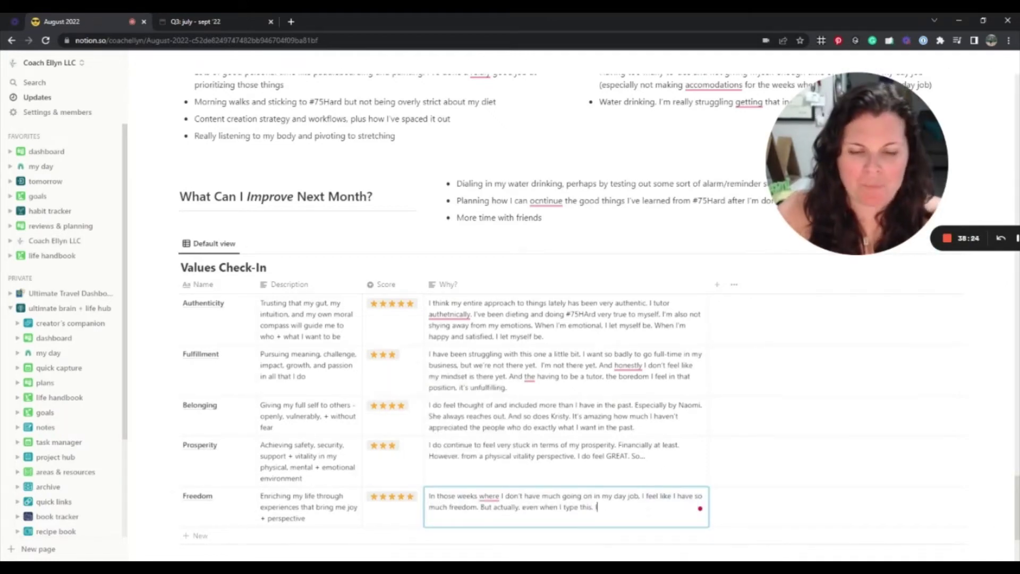
text(I realize how much freedom I do have. The fact that I'm able to fly to Denver, take a mid-September vacay,)
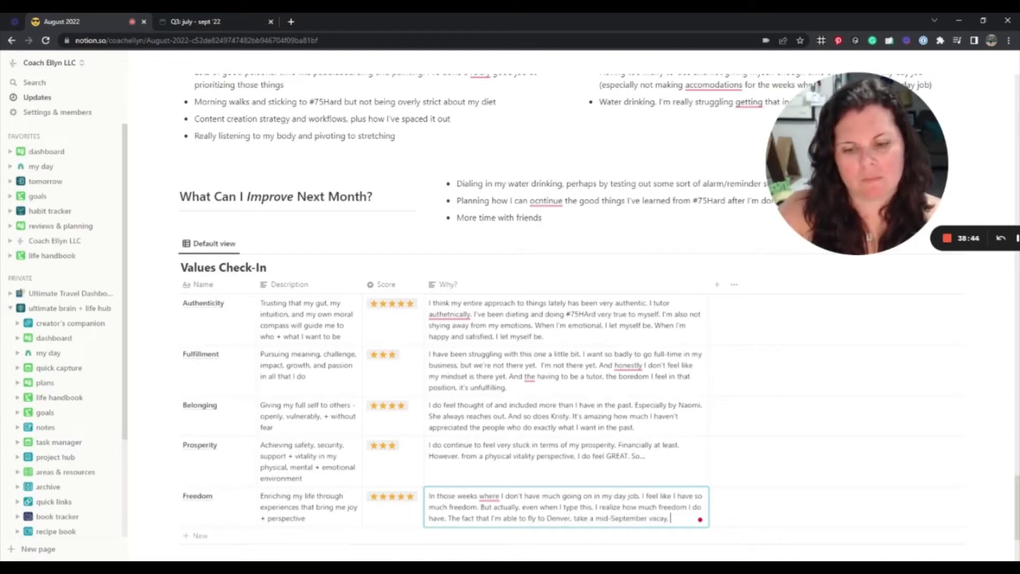
text(out in the middle of the day to pick up my car. I have TONS of freedom.)
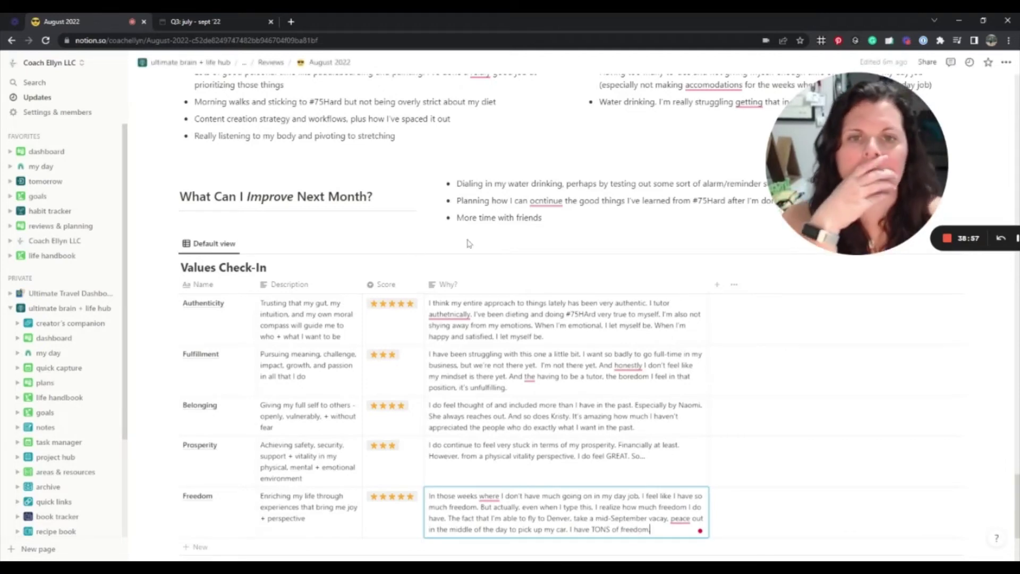
Open the September '22 review from the Reviews gallery as a full page and look over its priorities, stats and weekly review sections.
scroll(532, 319, up, 15)
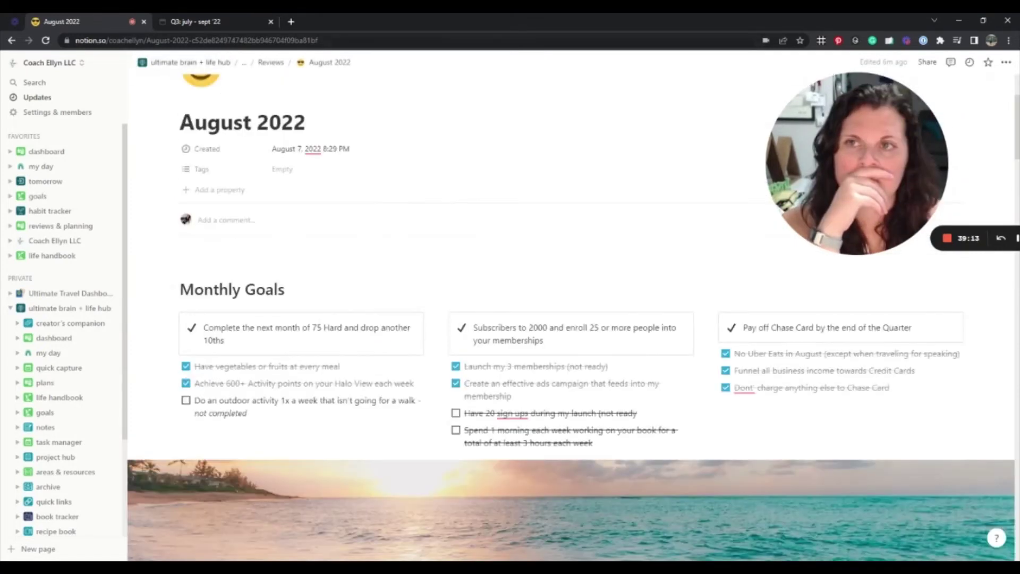
click(271, 63)
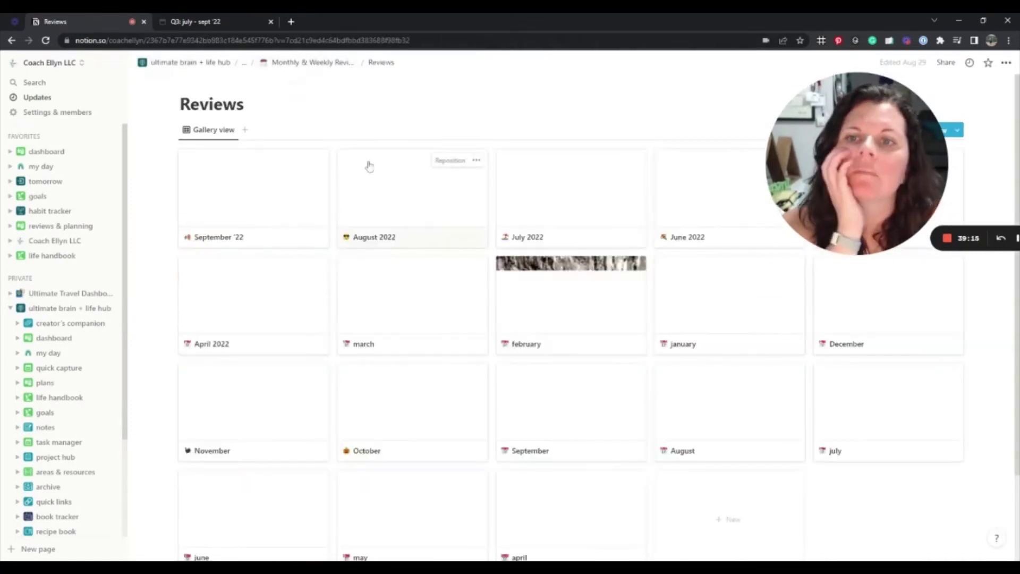
click(285, 208)
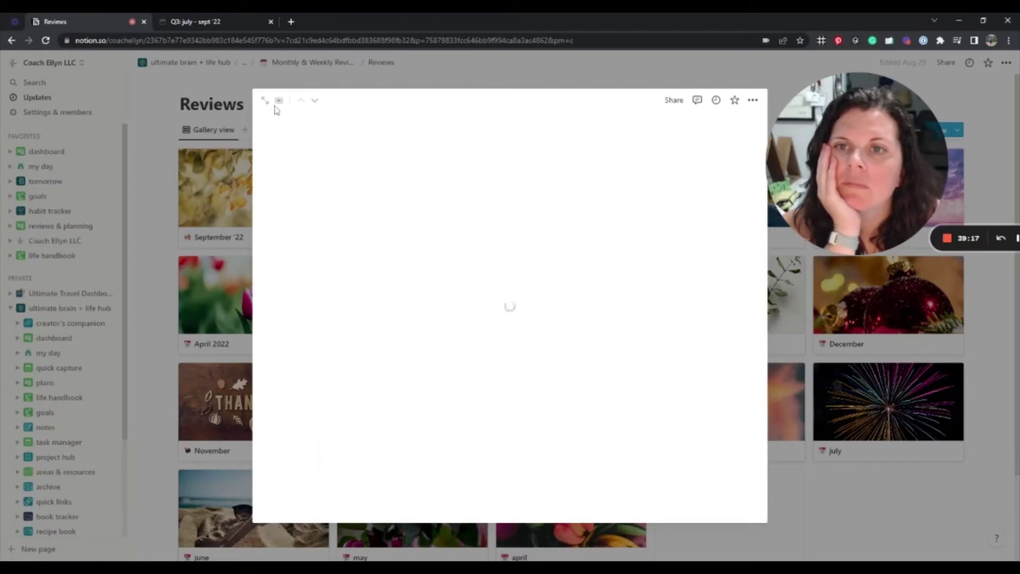
click(265, 100)
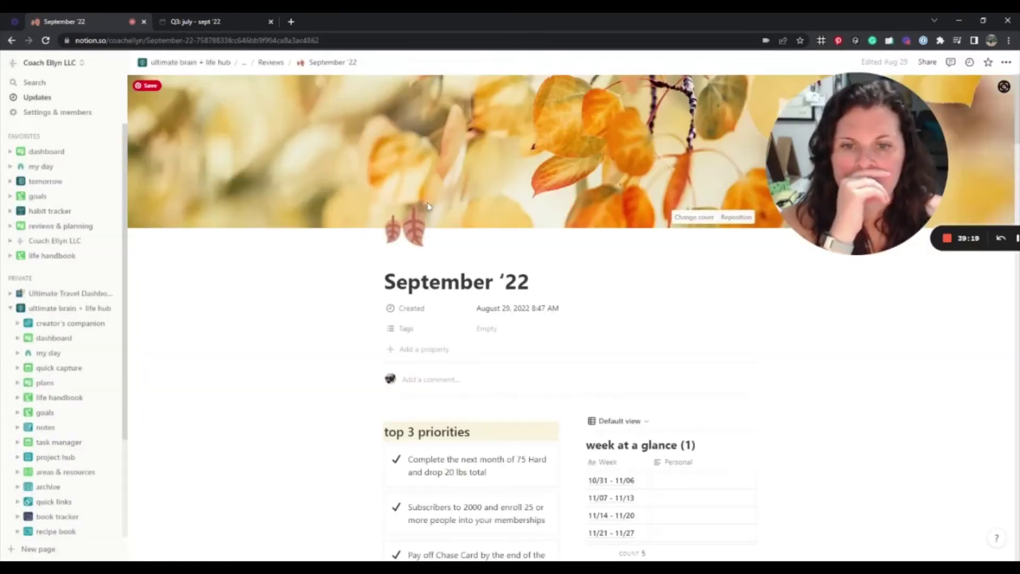
scroll(428, 206, down, 8)
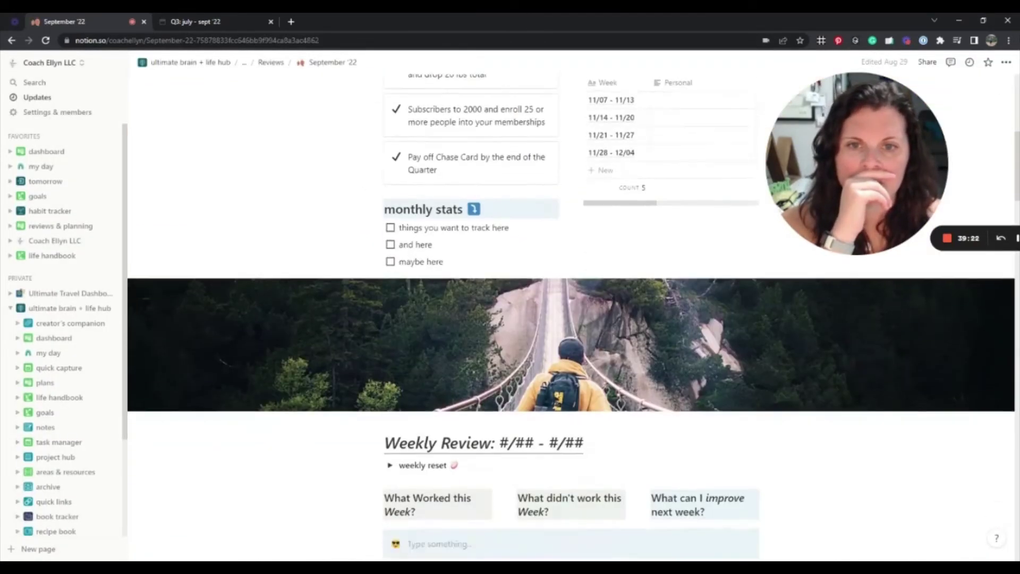
scroll(493, 300, down, 3)
scroll(492, 300, up, 8)
Replace the first placeholder item under monthly stats with "Complete 3 books".
triple_click(492, 300)
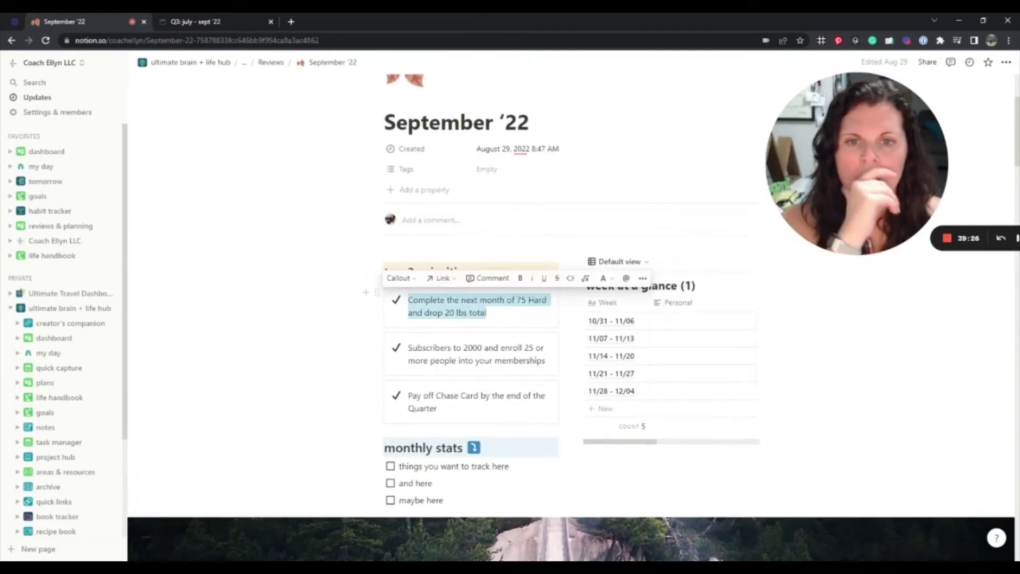
triple_click(492, 348)
triple_click(474, 467)
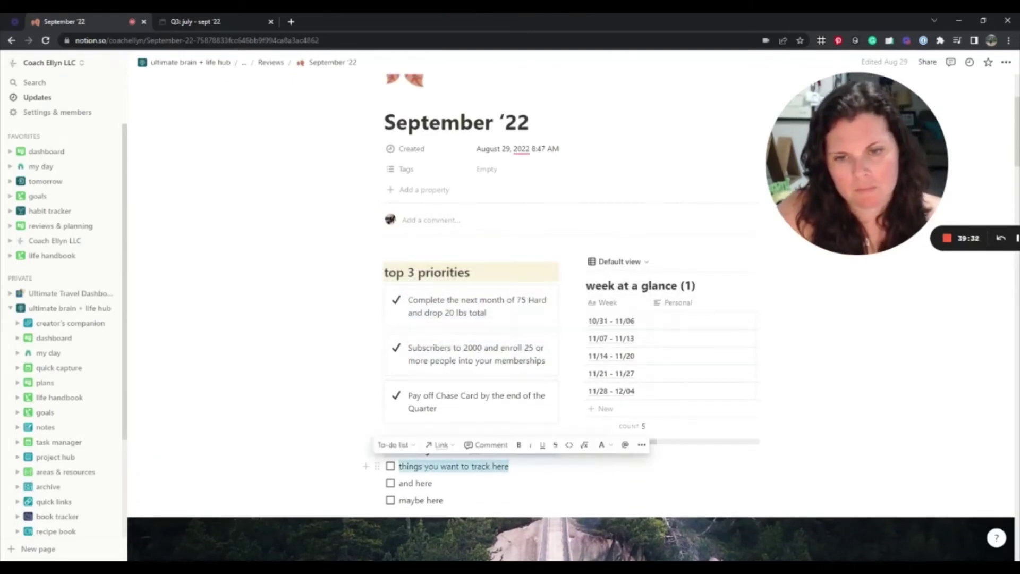
text(Complete 3 books)
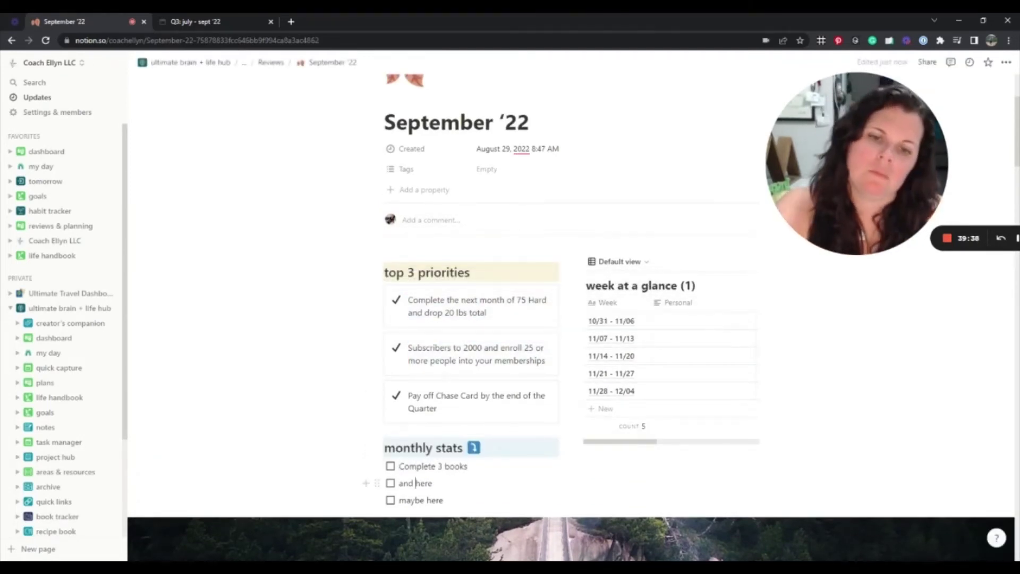
Delete the "and here" and "maybe here" placeholder items from monthly stats.
triple_click(415, 483)
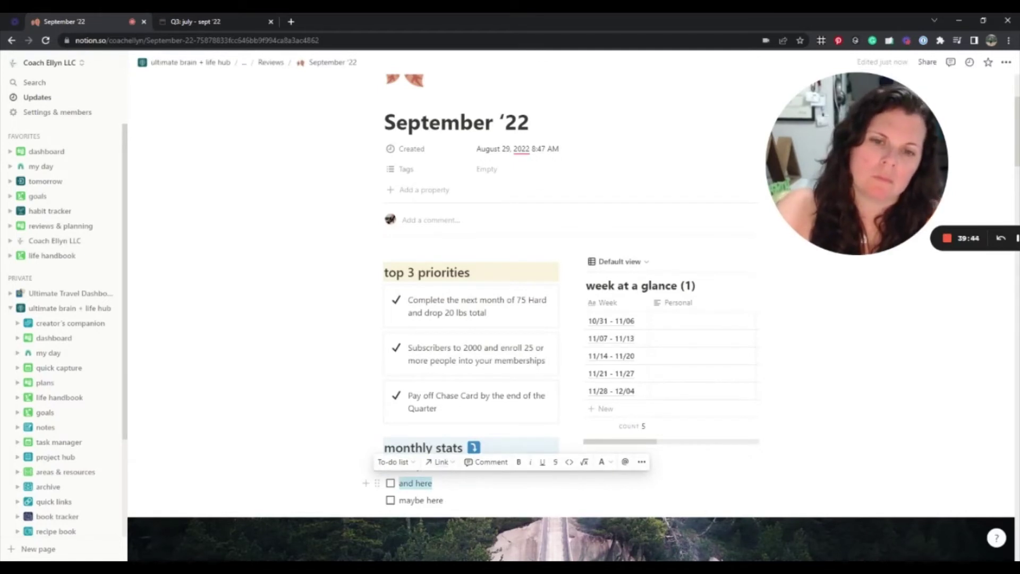
text(Days of)
key(BackSpace)
key(BackSpace)
key(BackSpace)
key(BackSpace)
key(BackSpace)
triple_click(419, 483)
key(BackSpace)
key(BackSpace)
key(BackSpace)
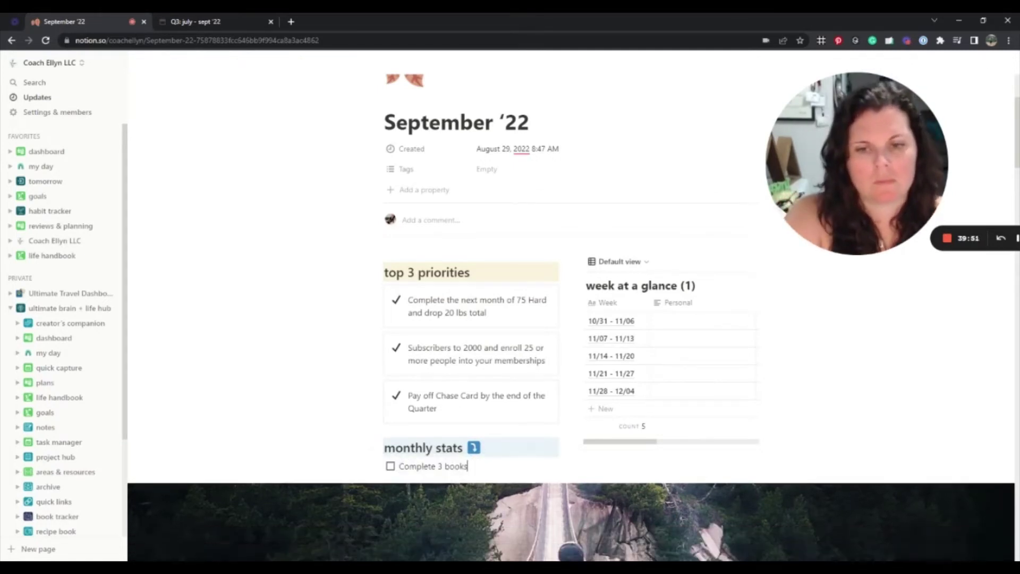
Remove the "(1)" suffix from the weekly table's title so it reads "week at a glance".
click(704, 454)
key(BackSpace)
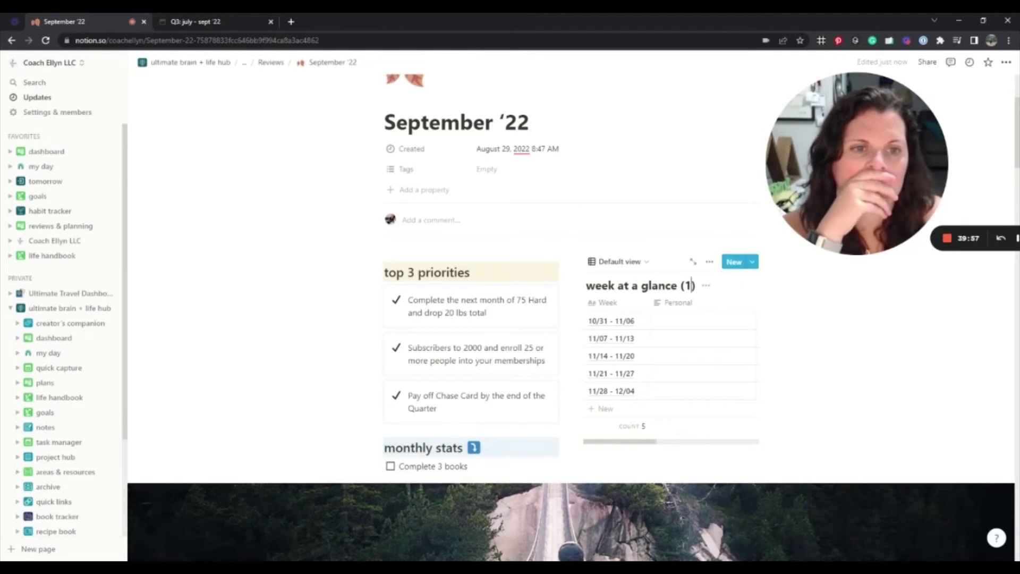
drag(681, 287, 701, 288)
key(BackSpace)
key(BackSpace)
Look through the week at a glance table, the Weekly Review templates and the Monthly Review section of the September page.
drag(635, 442, 744, 442)
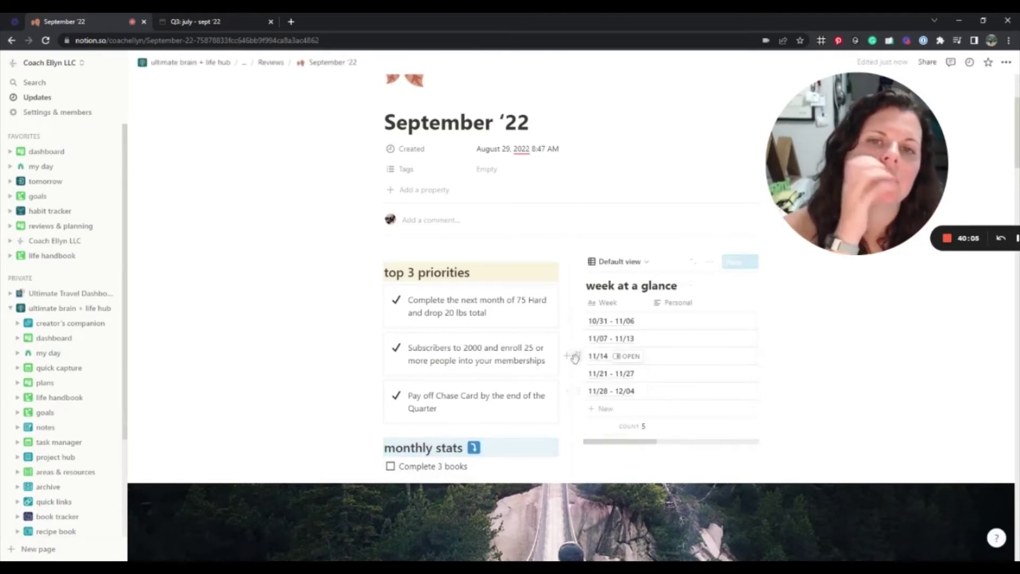
scroll(571, 319, down, 10)
click(389, 186)
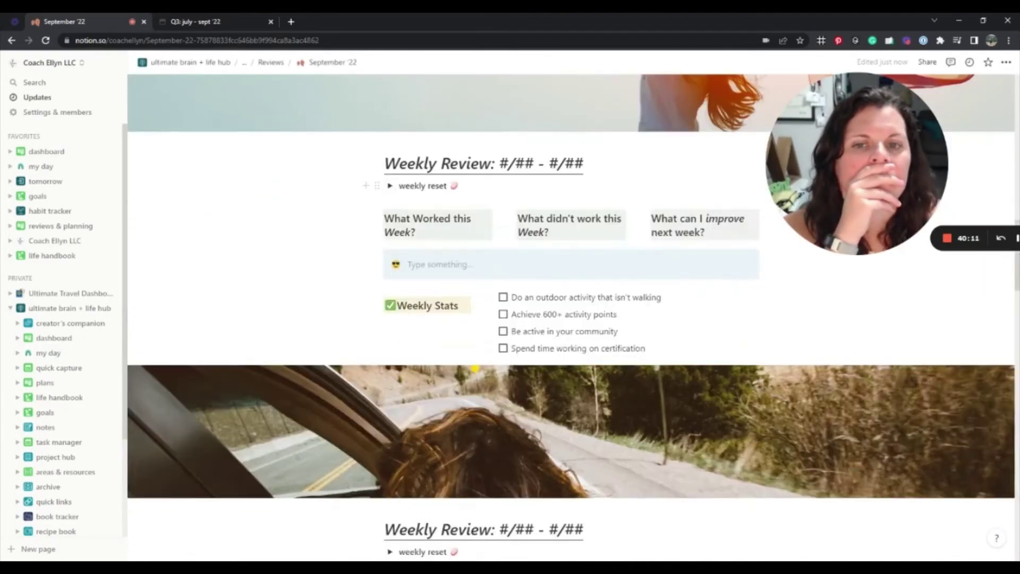
scroll(571, 319, down, 15)
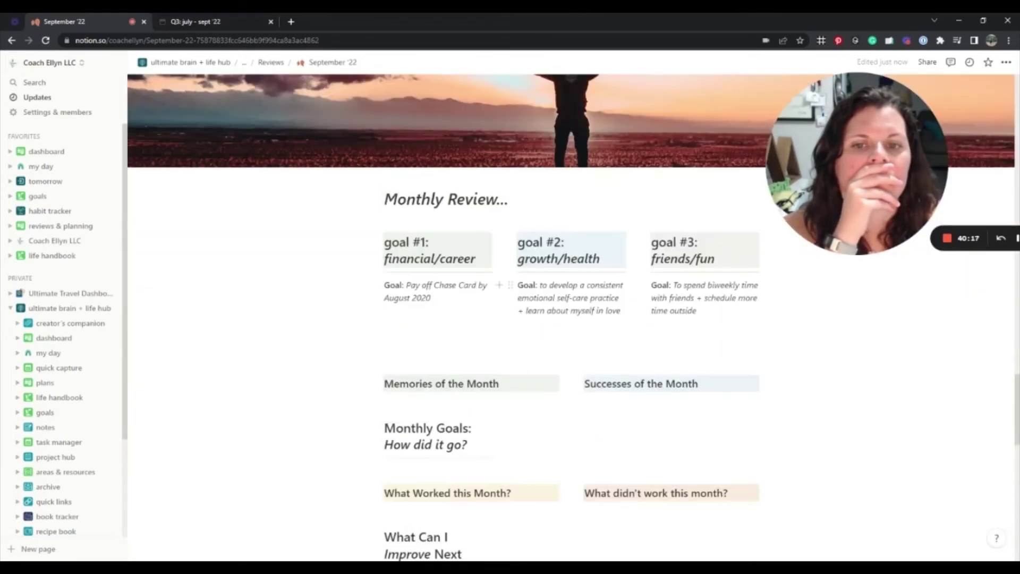
Delete the week at a glance table from the September page and remove its leftover column so the top 3 priorities span full width.
scroll(571, 319, down, 5)
scroll(571, 319, up, 10)
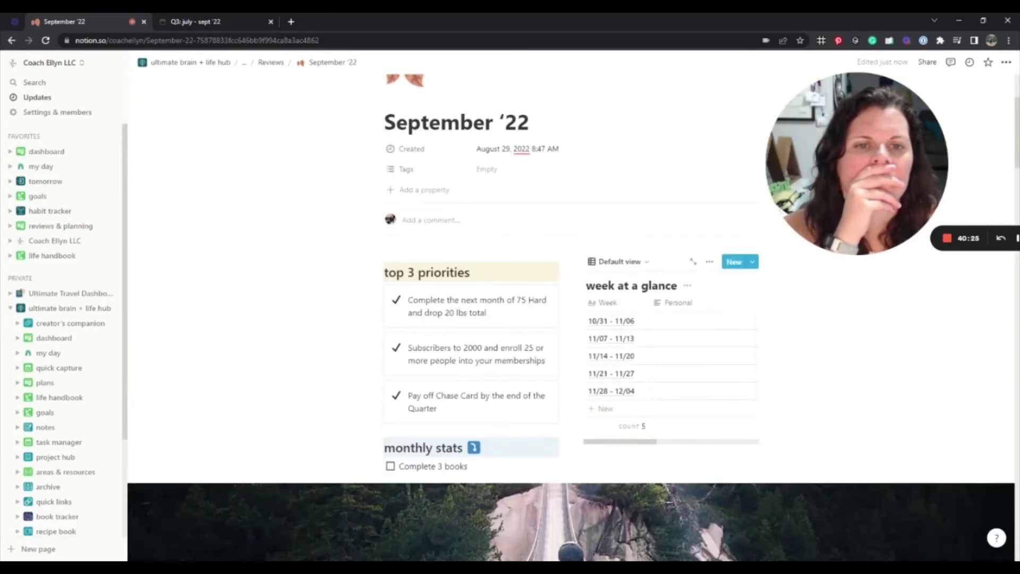
click(578, 261)
key(Delete)
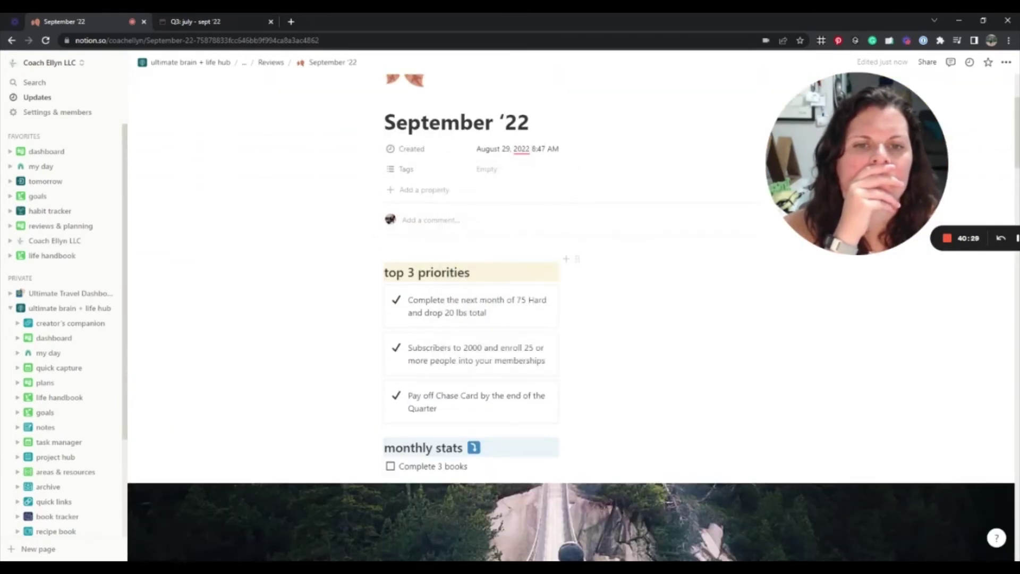
click(638, 260)
click(577, 259)
click(478, 196)
click(696, 321)
scroll(697, 321, down, 2)
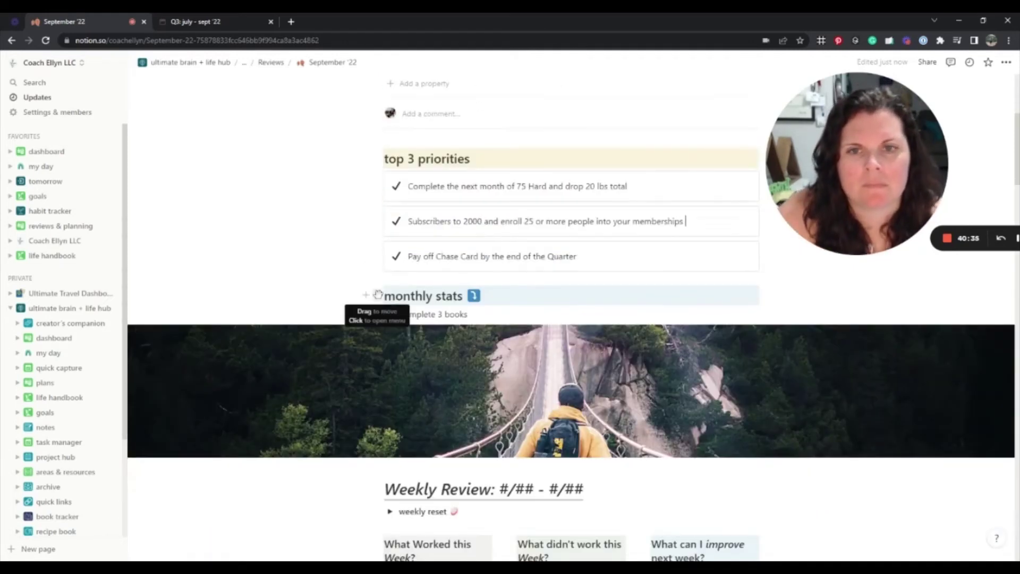
Delete the monthly stats section with its "Complete 3 books" item and the top 3 priorities heading.
click(378, 294)
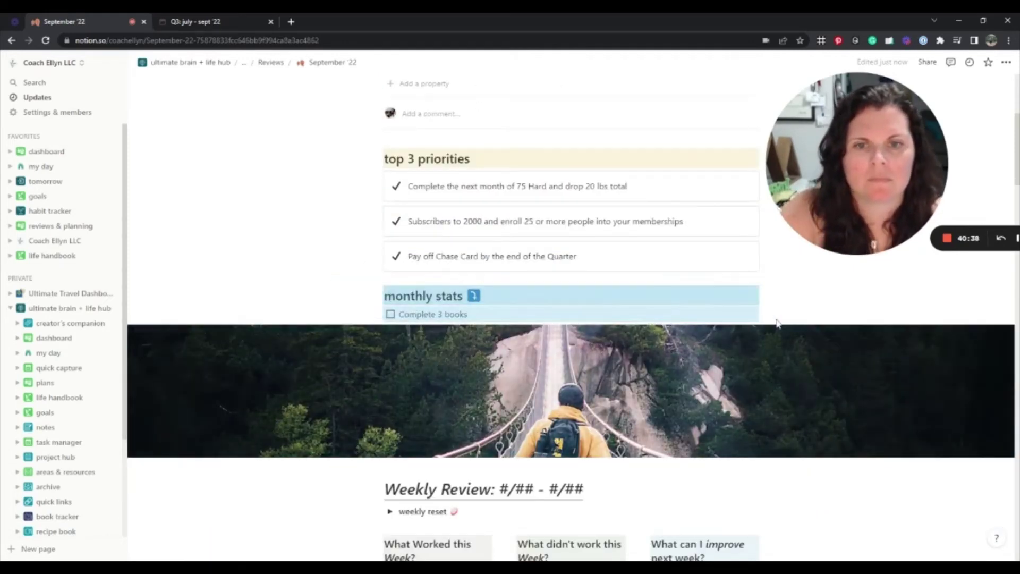
key(Delete)
click(377, 158)
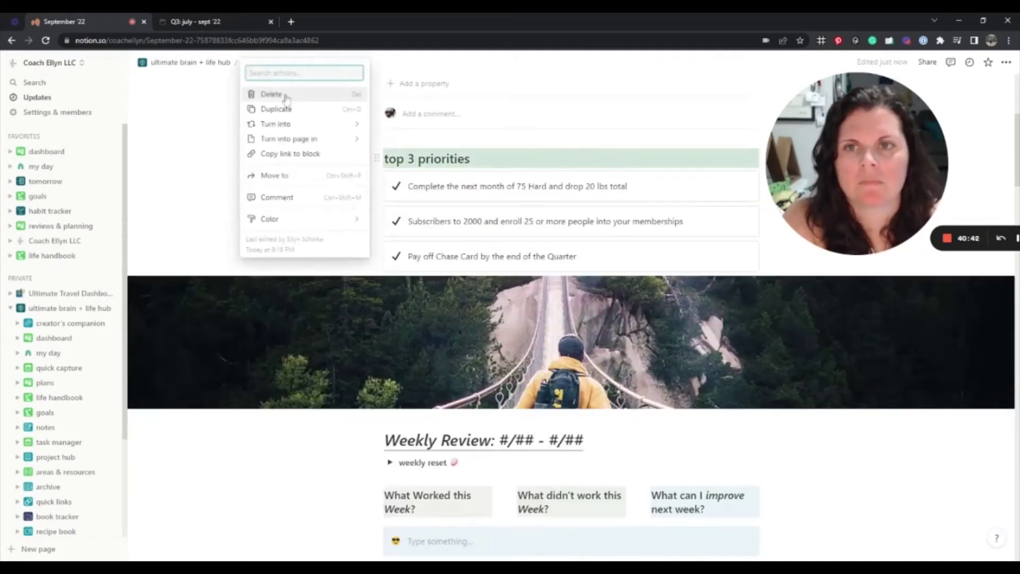
click(286, 99)
Arrange the three priority callouts side by side in three columns.
drag(377, 184, 761, 155)
drag(377, 208, 761, 169)
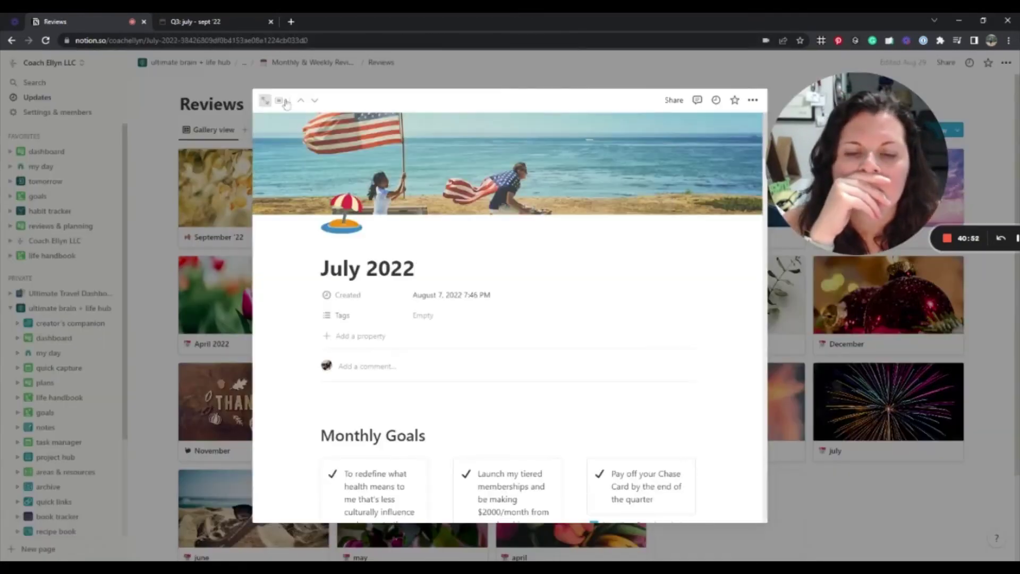
Open the July 2022 review as a full page and look through its weekly reviews and Values Check-In table.
click(269, 100)
scroll(571, 318, down, 15)
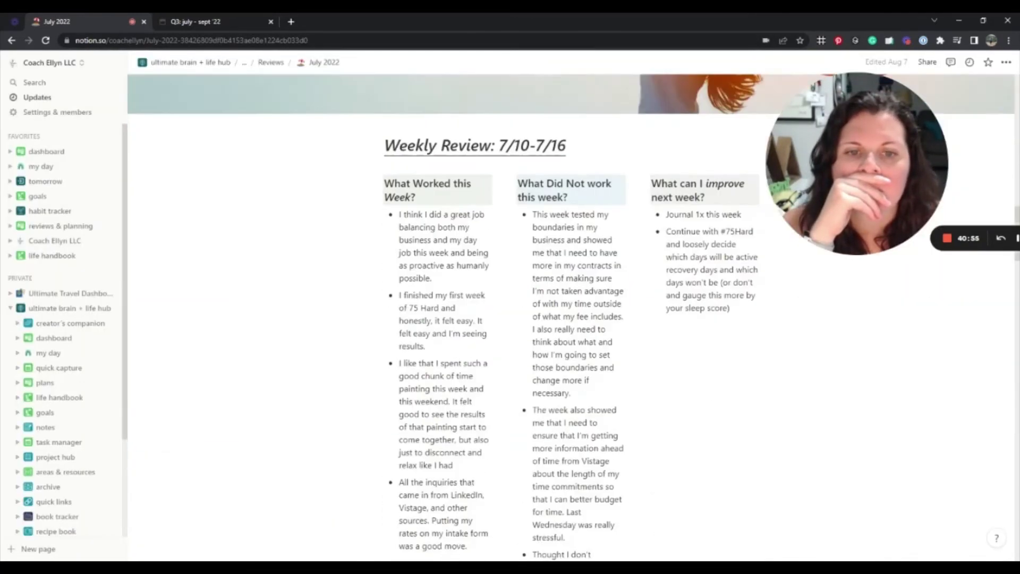
scroll(546, 204, down, 20)
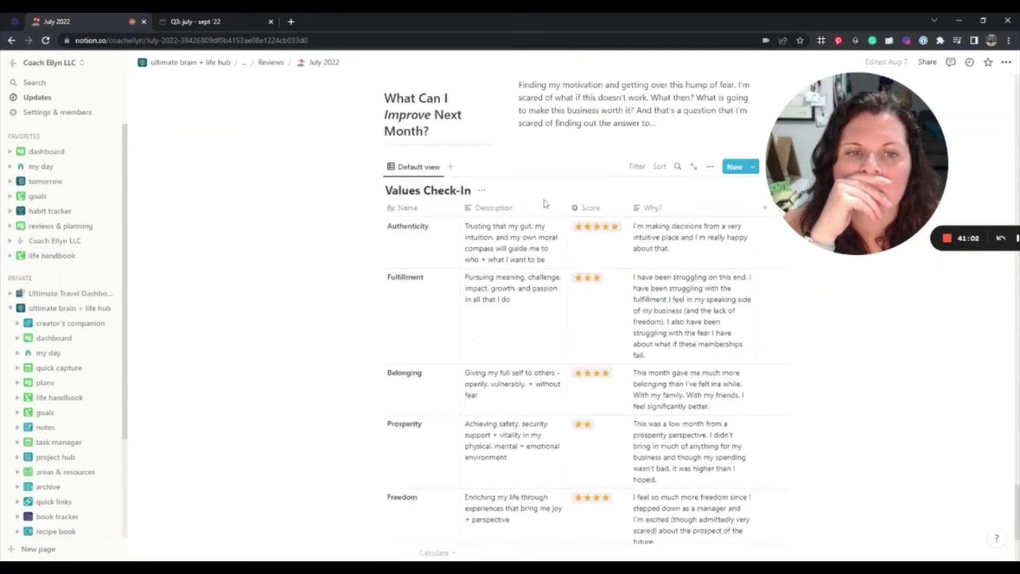
scroll(546, 204, up, 10)
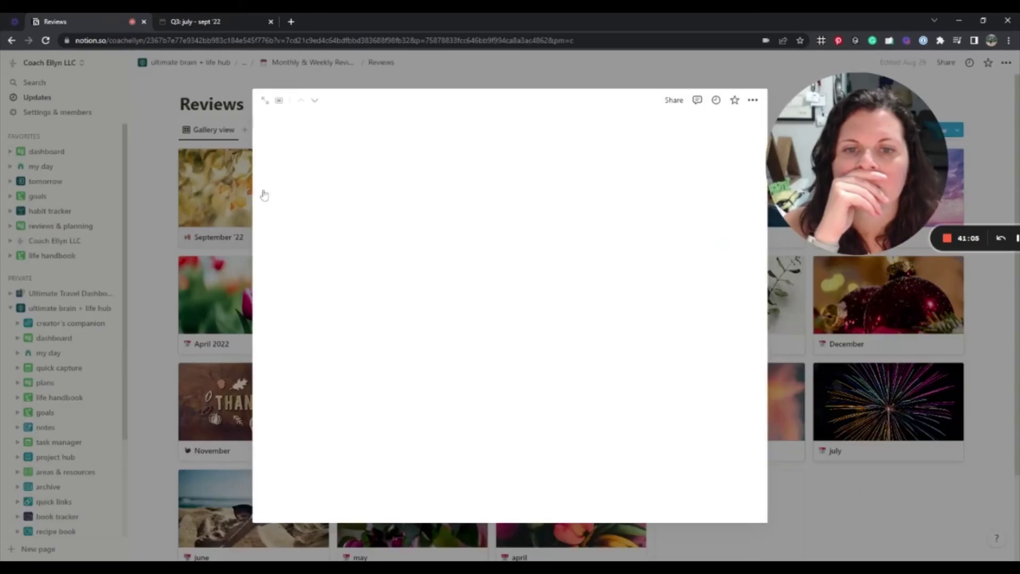
Open the September '22 review as a full page and delete the content above "clear it" inside the weekly reset toggle.
click(269, 101)
scroll(571, 319, down, 5)
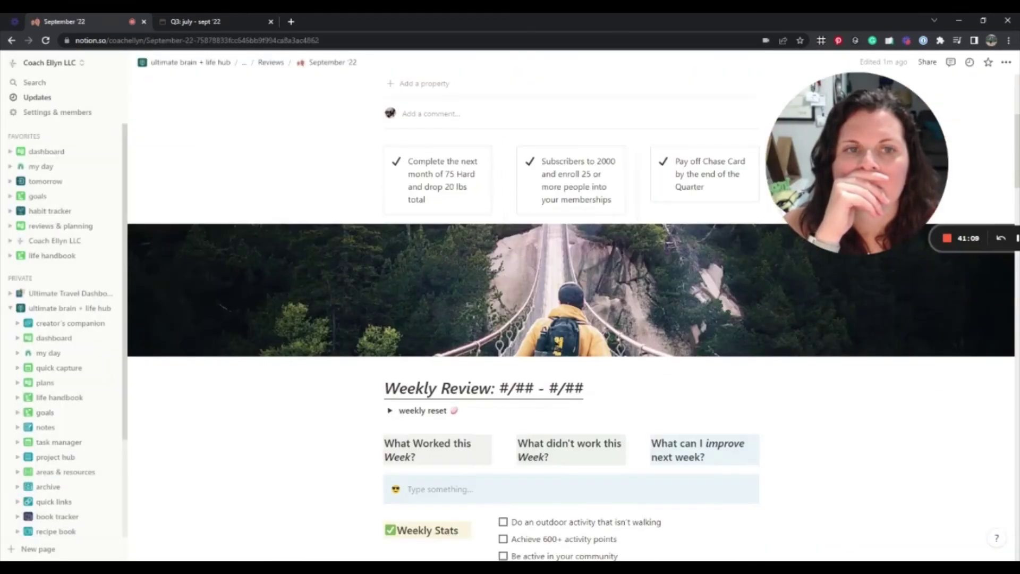
scroll(478, 245, down, 2)
click(390, 304)
drag(400, 321, 449, 359)
key(BackSpace)
key(BackSpace)
scroll(478, 349, down, 2)
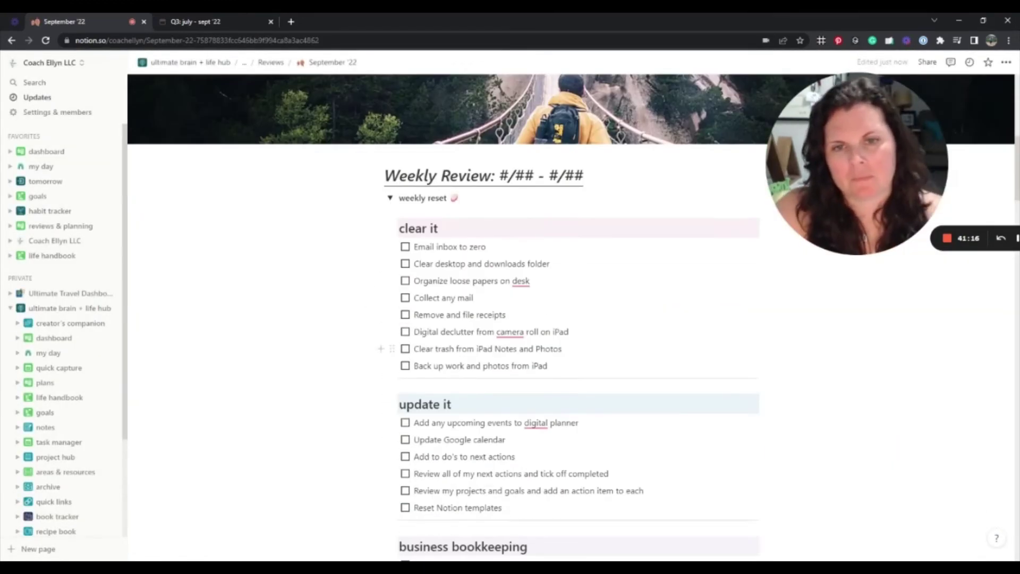
Review the weekly reset checklist, collapse it, and look over the Weekly Review template.
scroll(478, 348, down, 7)
scroll(478, 319, up, 8)
click(390, 251)
scroll(518, 290, down, 4)
scroll(518, 290, up, 4)
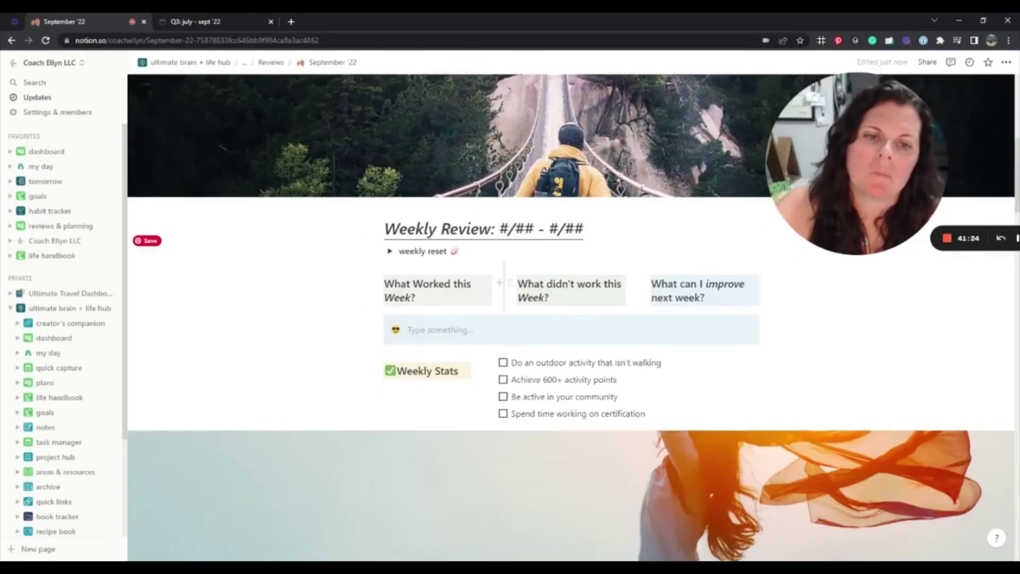
scroll(571, 318, up, 5)
Open the dashboard and resize the calendar and progress-bar embeds to tighten the blank space beneath them.
click(54, 338)
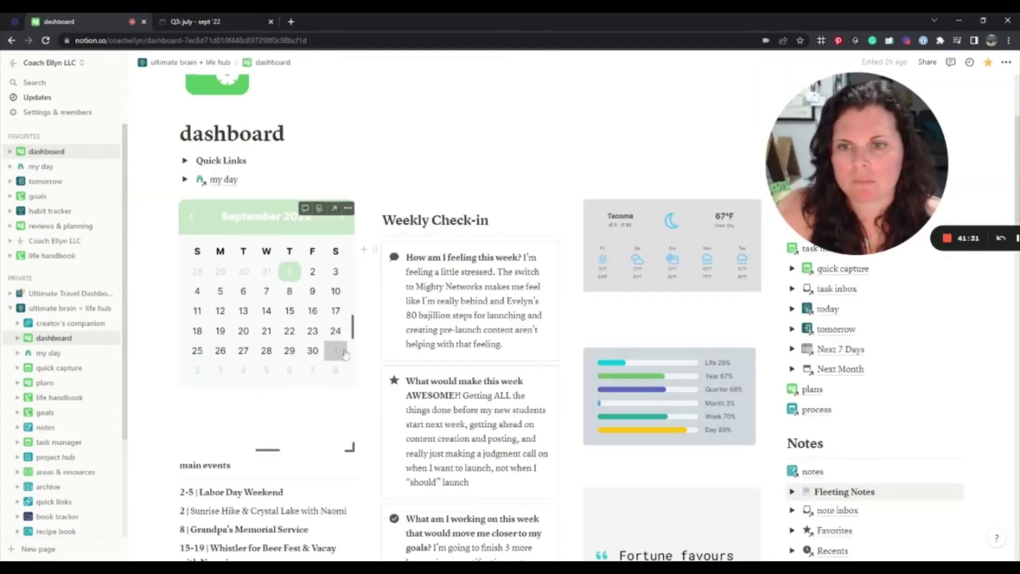
scroll(345, 354, down, 1)
click(117, 63)
drag(158, 397, 159, 364)
click(14, 63)
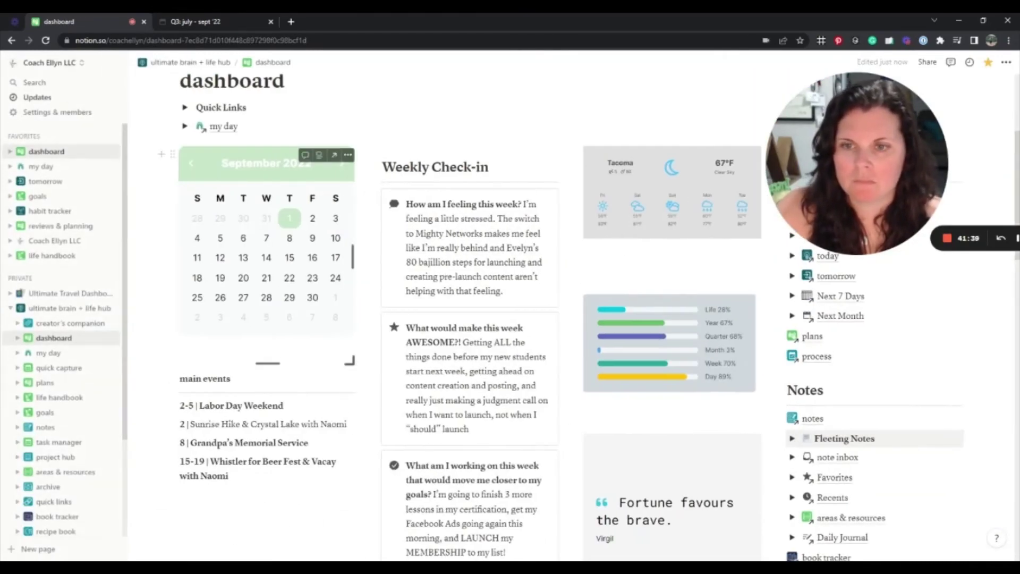
drag(268, 364, 268, 334)
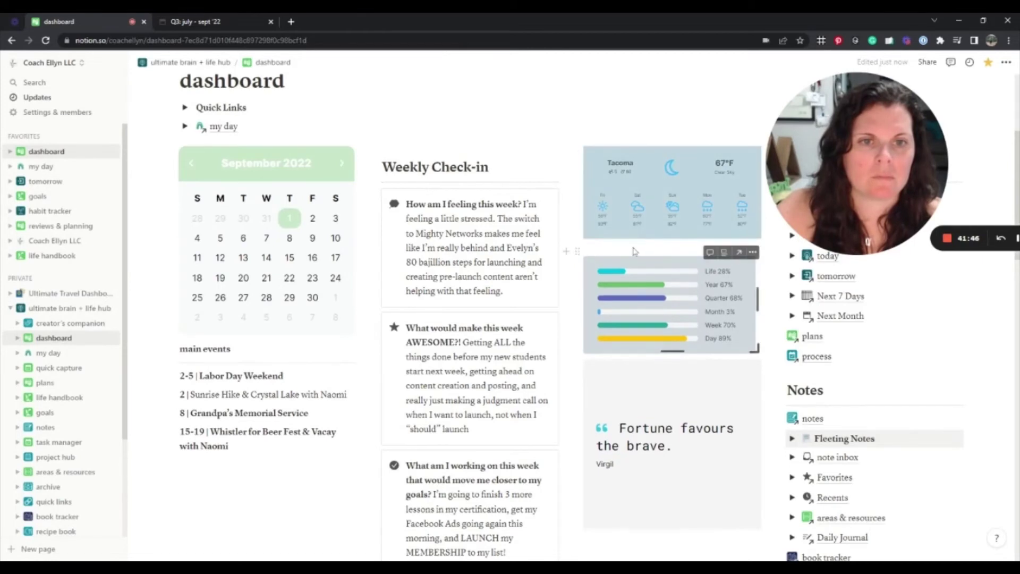
mouse_move(673, 352)
mouse_down()
mouse_move(673, 342)
mouse_move(673, 355)
mouse_up()
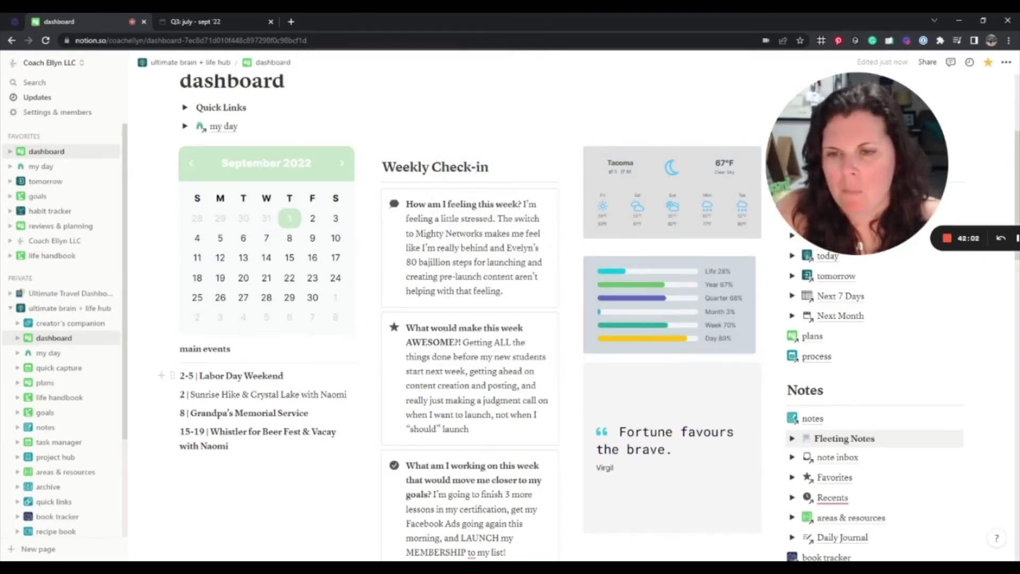
Look through the September 2022 calendar in the task manager, checking the tasks scheduled for the 26th.
scroll(468, 318, down, 1)
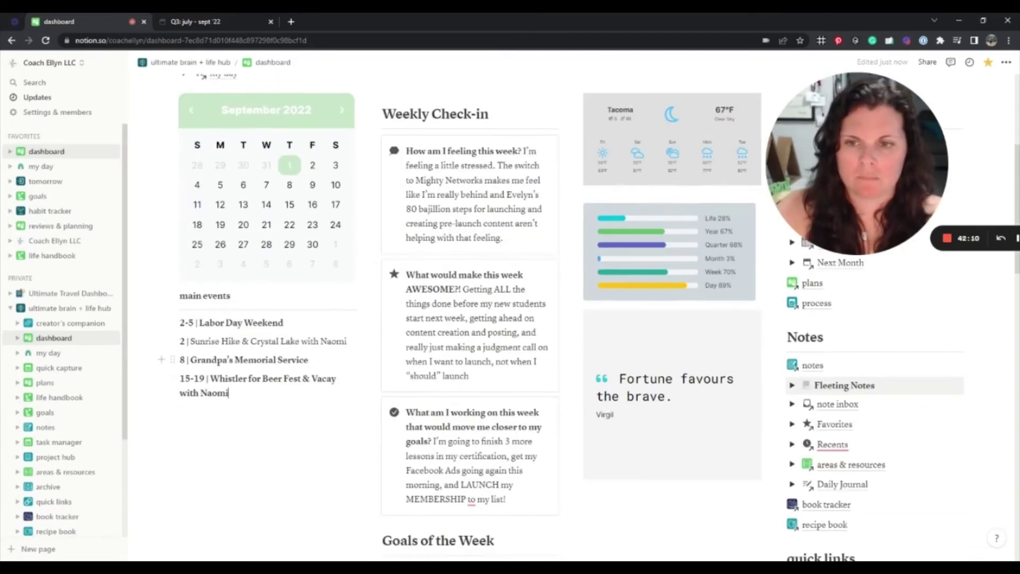
click(58, 442)
scroll(447, 248, down, 15)
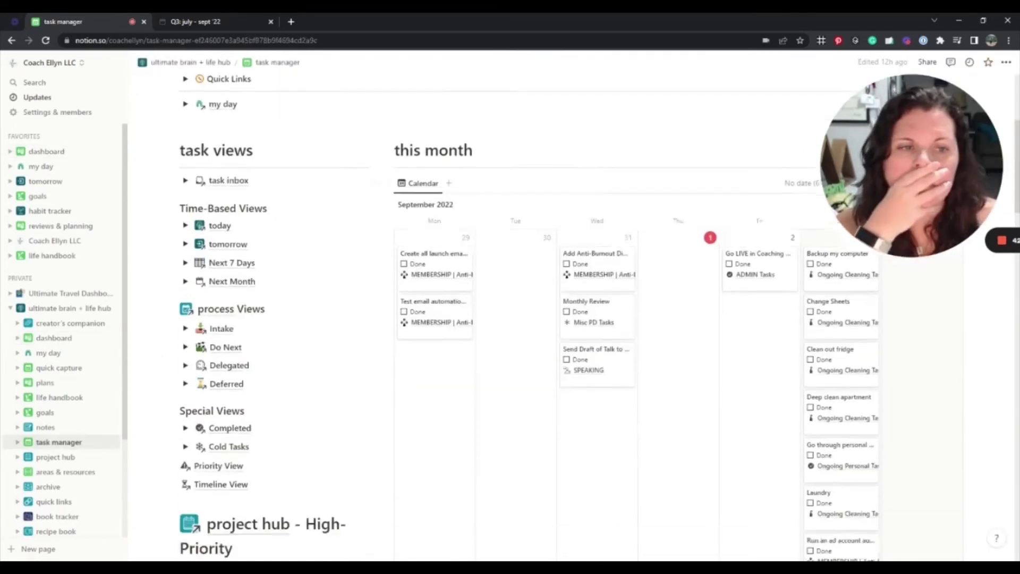
scroll(447, 248, down, 7)
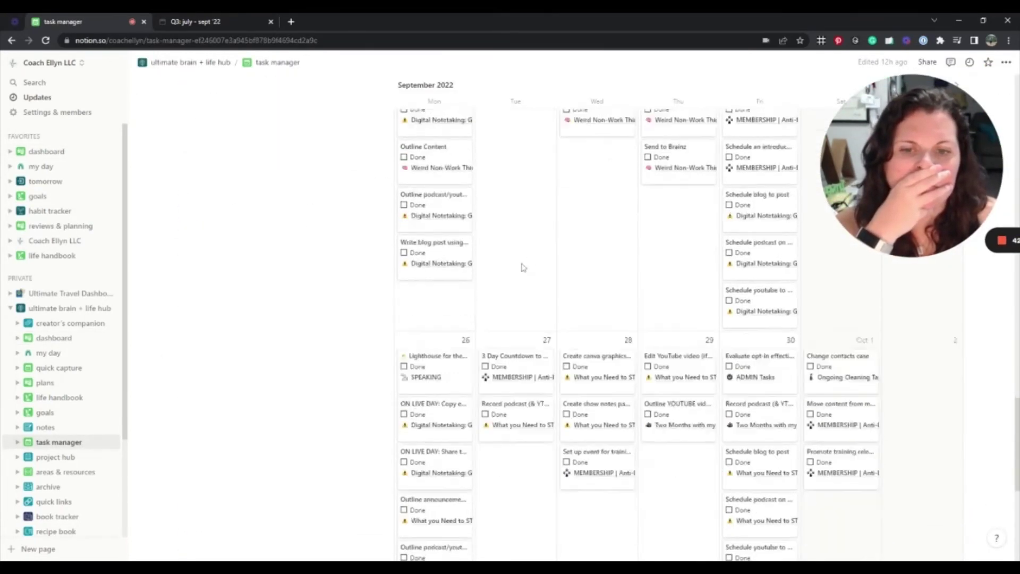
click(437, 378)
key(Escape)
scroll(445, 169, up, 1)
Add "26 | Launch Bootcamp for ABC Memberships" to the end of the main events list on the dashboard.
click(46, 152)
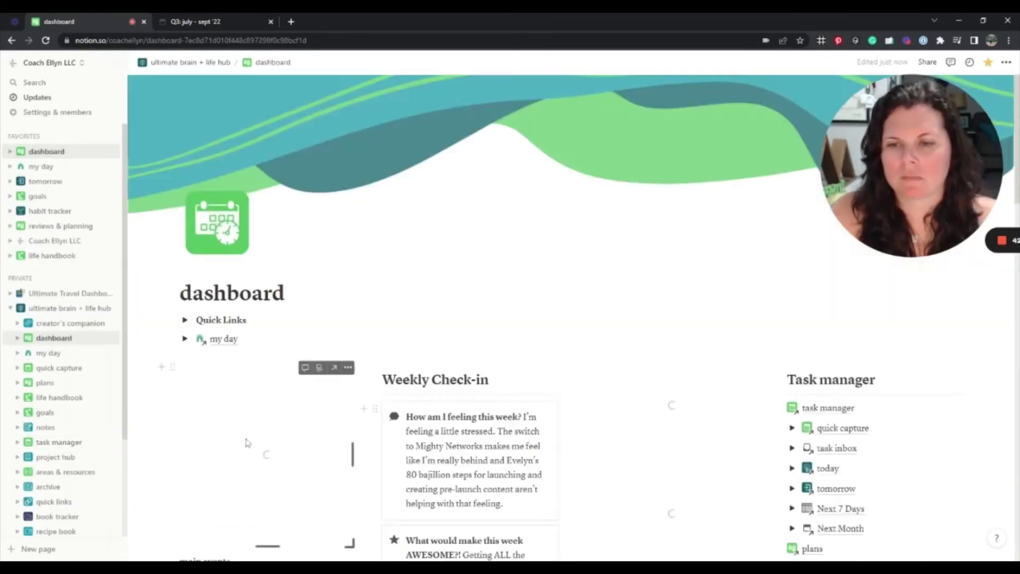
scroll(246, 441, down, 3)
click(242, 518)
text(26 | Launc)
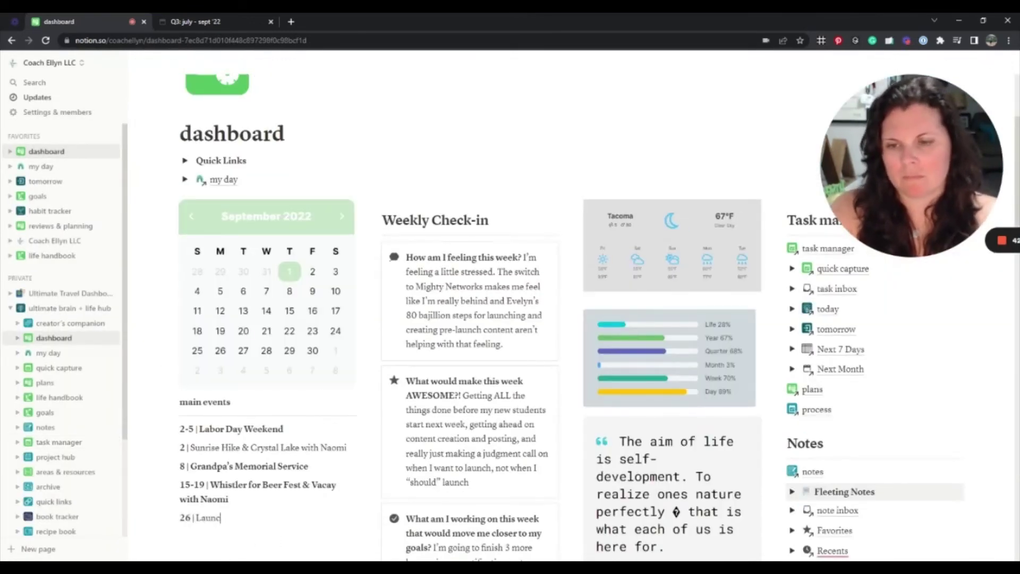
text(h Bootcamp for ABC Memberships)
Look through the dashboard's Weekly Check-in, Goals of the Week and Goals of the Month.
scroll(510, 319, down, 3)
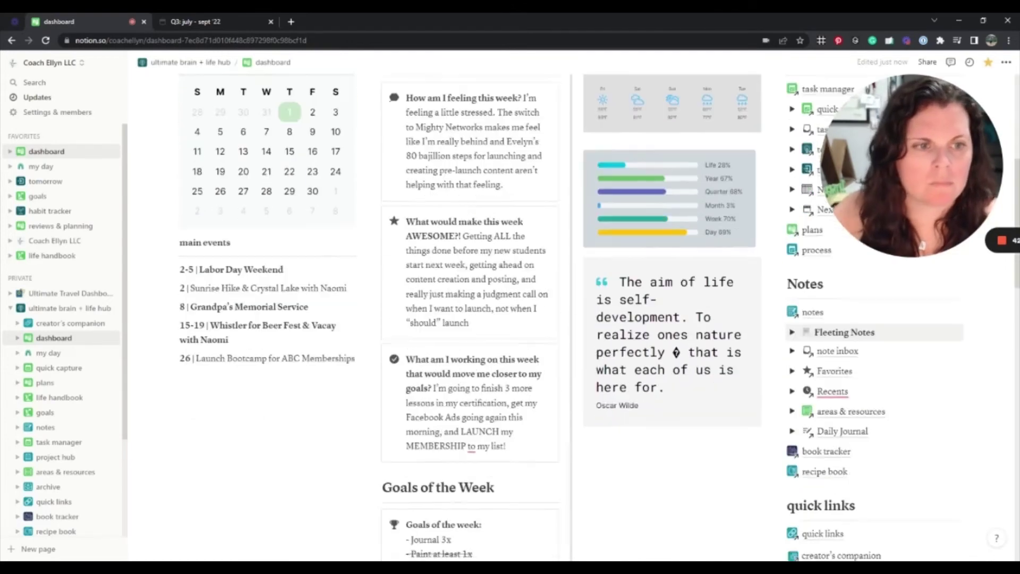
scroll(571, 319, up, 3)
scroll(382, 237, down, 15)
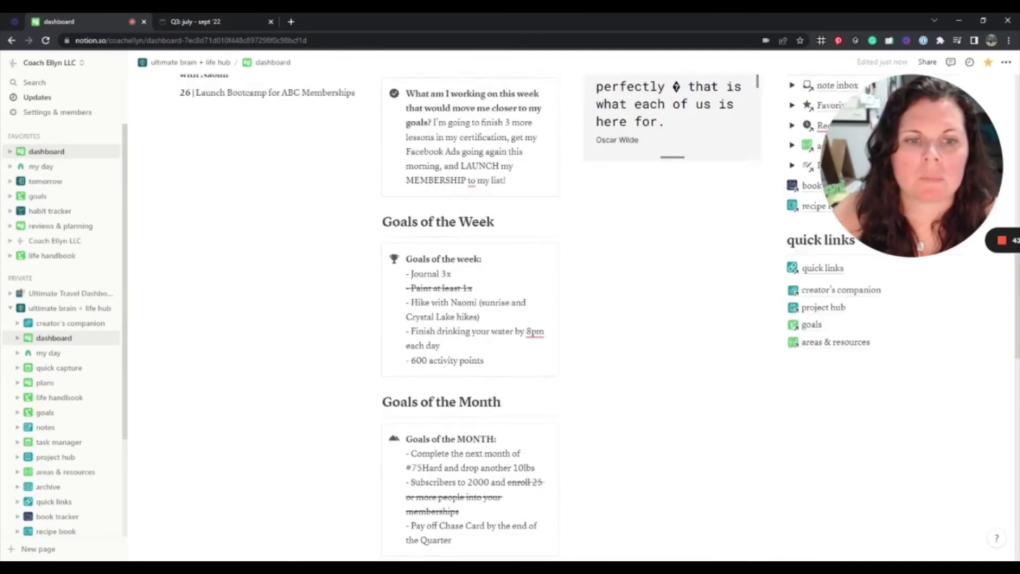
scroll(690, 257, up, 20)
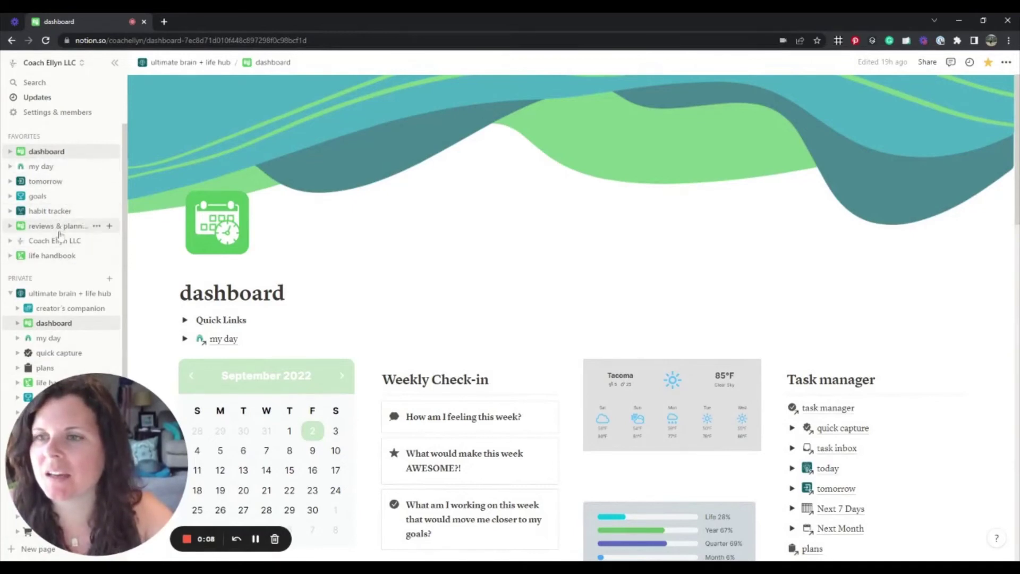
Open the "Q3: july - sept '22" review from Quarterly Reviews as a full page.
click(60, 226)
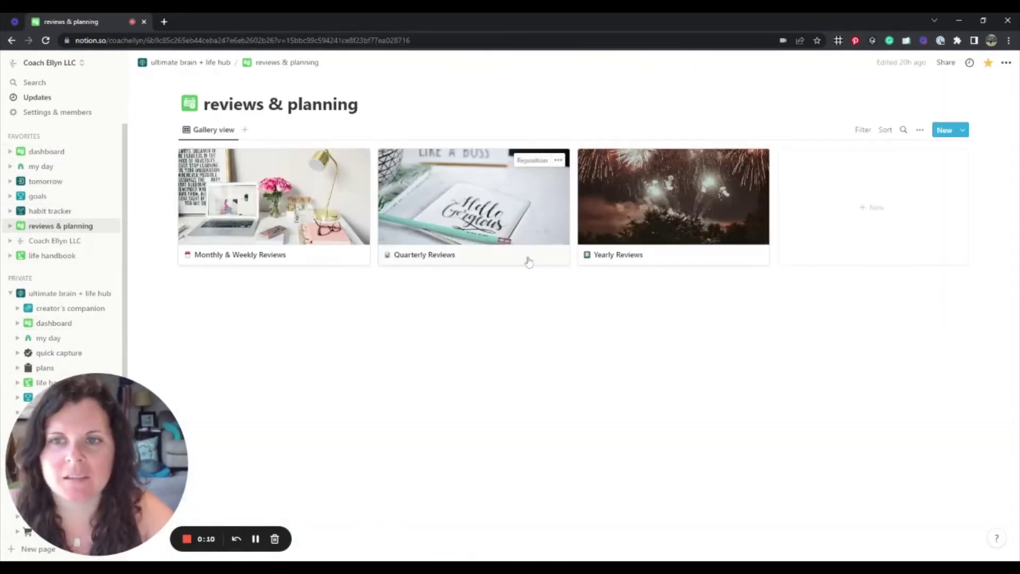
click(495, 227)
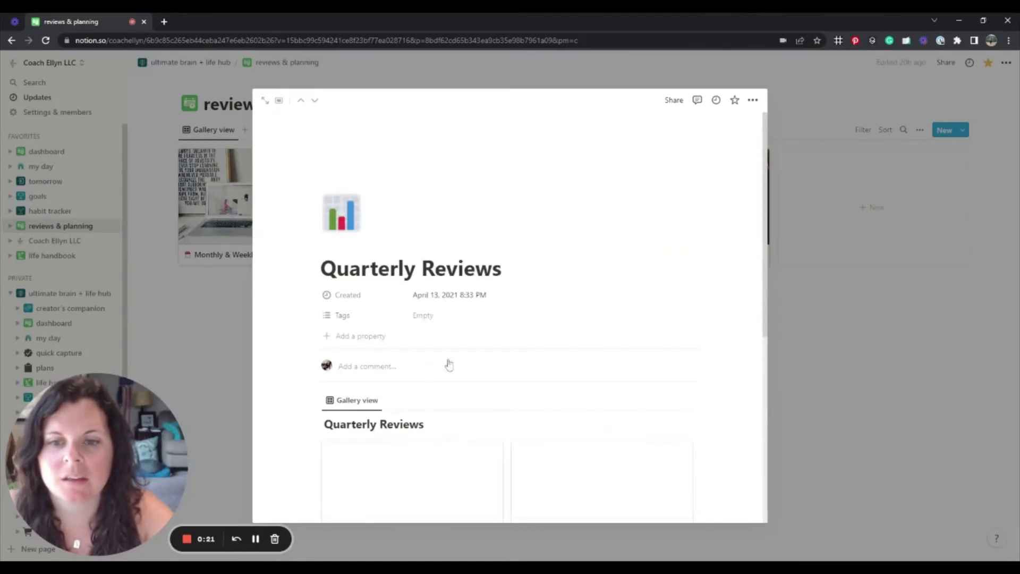
scroll(441, 319, down, 6)
click(625, 197)
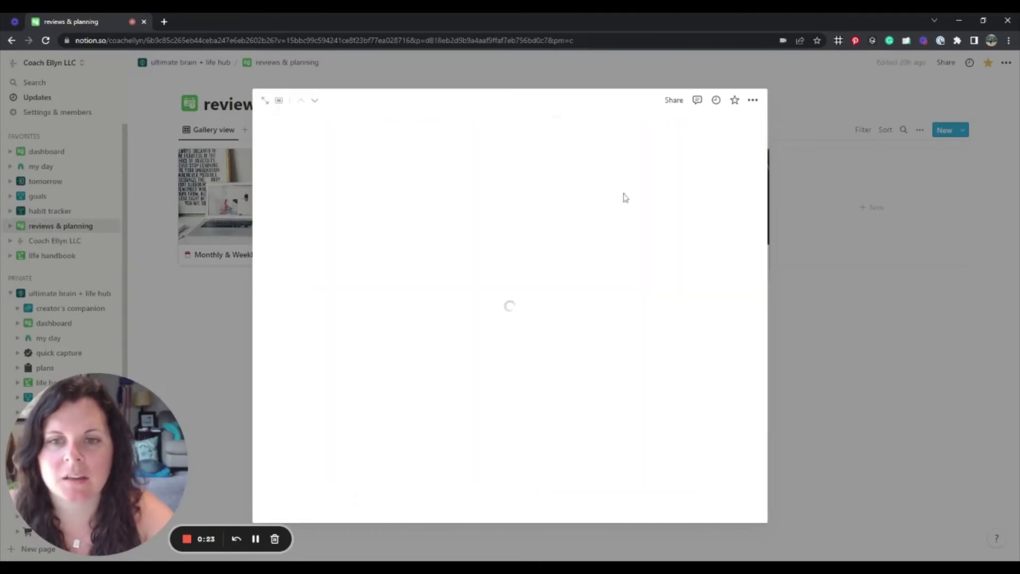
click(265, 101)
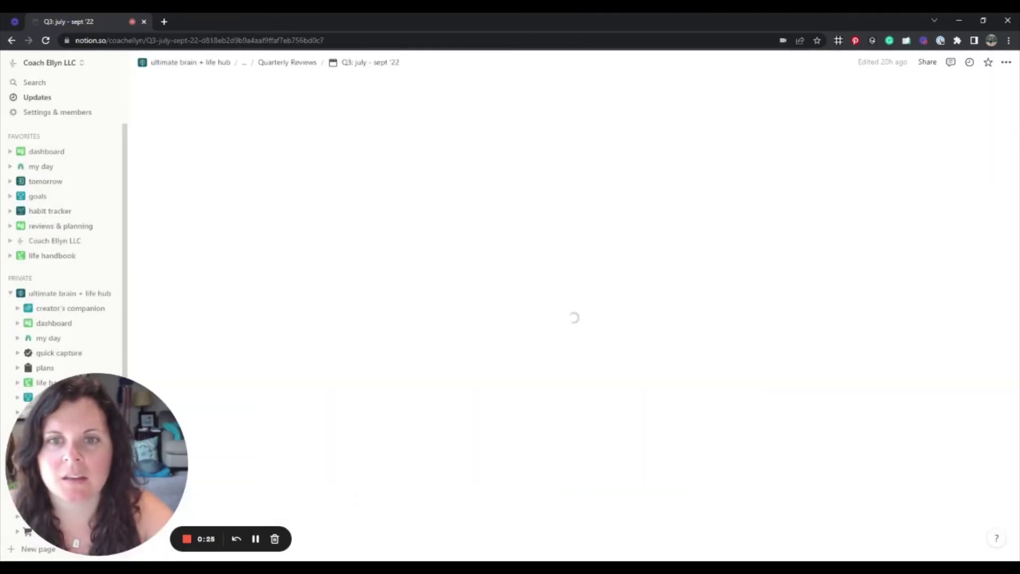
Examine the Q3 review down to its goals and expand the MONTH 3 progress goals under goal #1: health.
scroll(574, 319, down, 8)
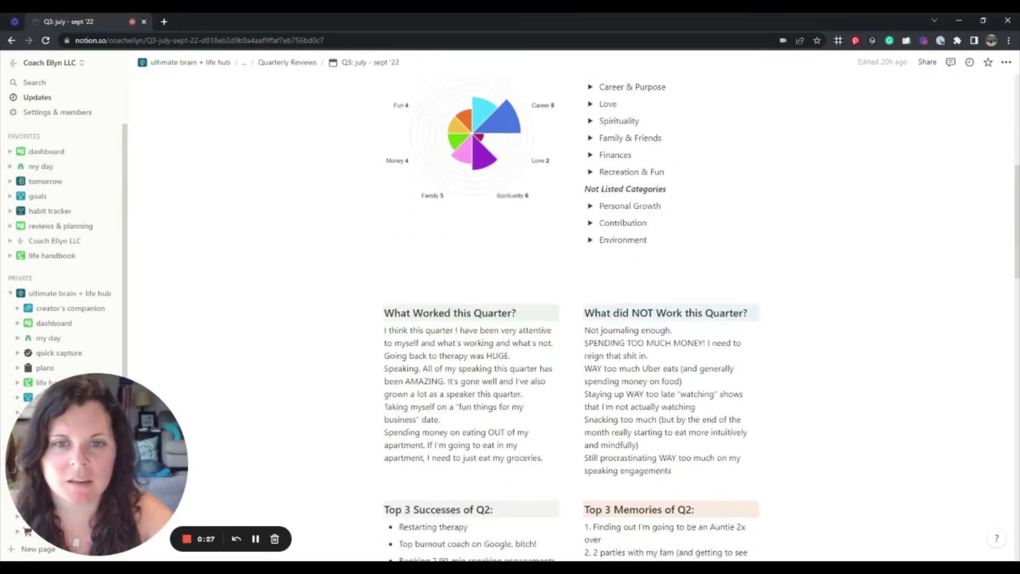
scroll(574, 319, down, 20)
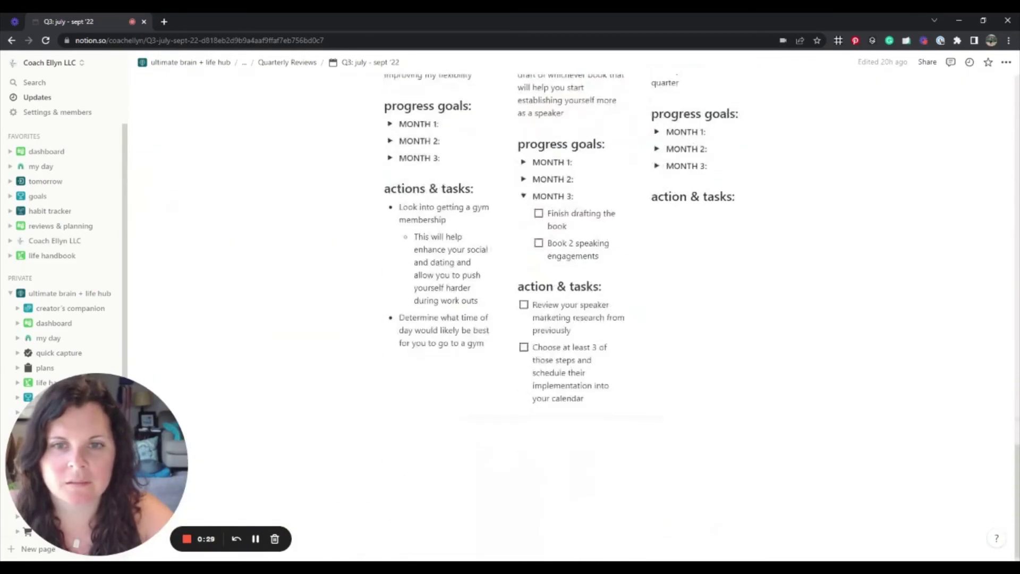
scroll(574, 319, up, 3)
click(390, 318)
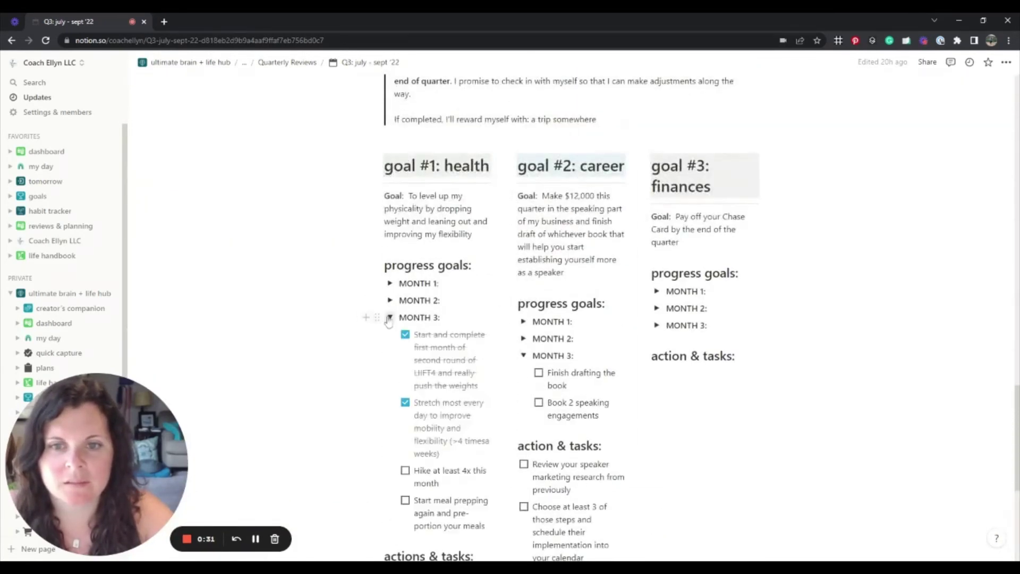
click(378, 318)
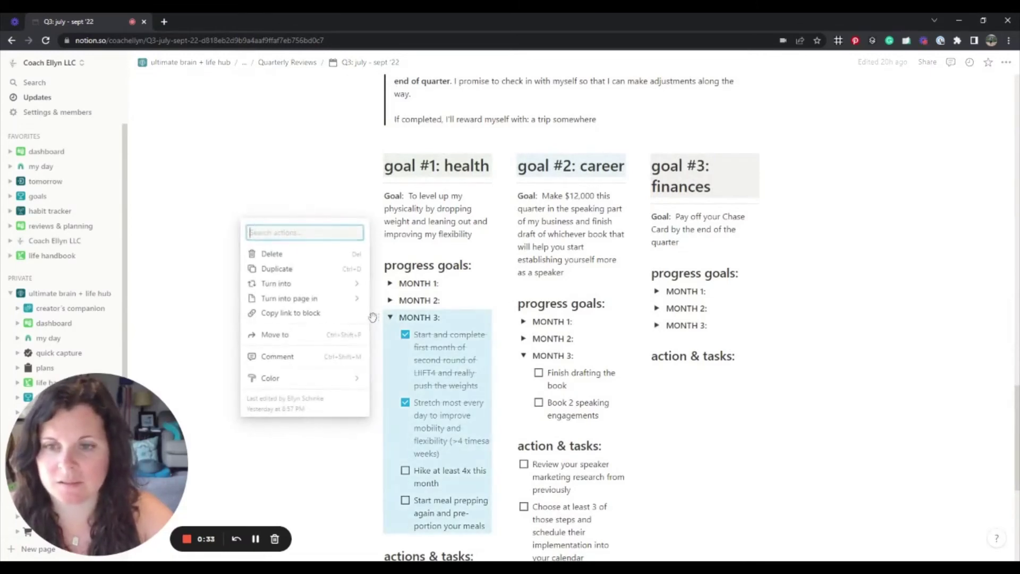
key(Escape)
click(377, 317)
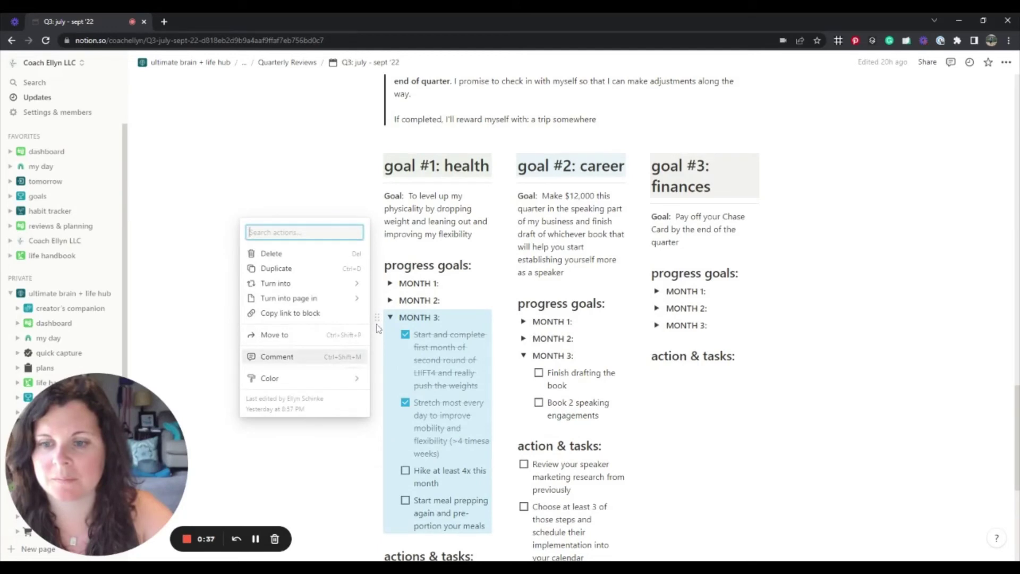
key(Escape)
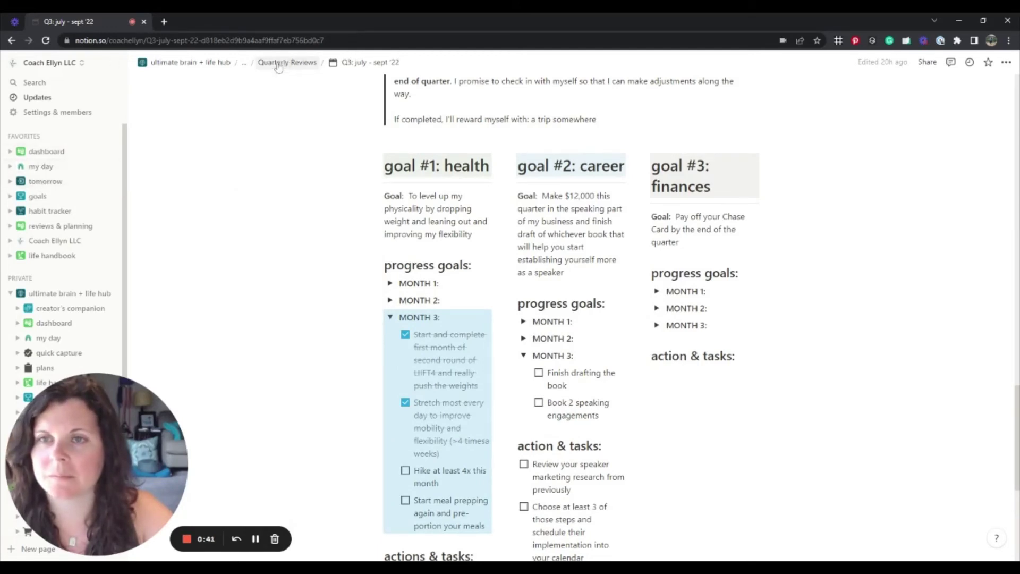
Duplicate the browser tab containing the "Q3: july - sept '22" review.
click(143, 79)
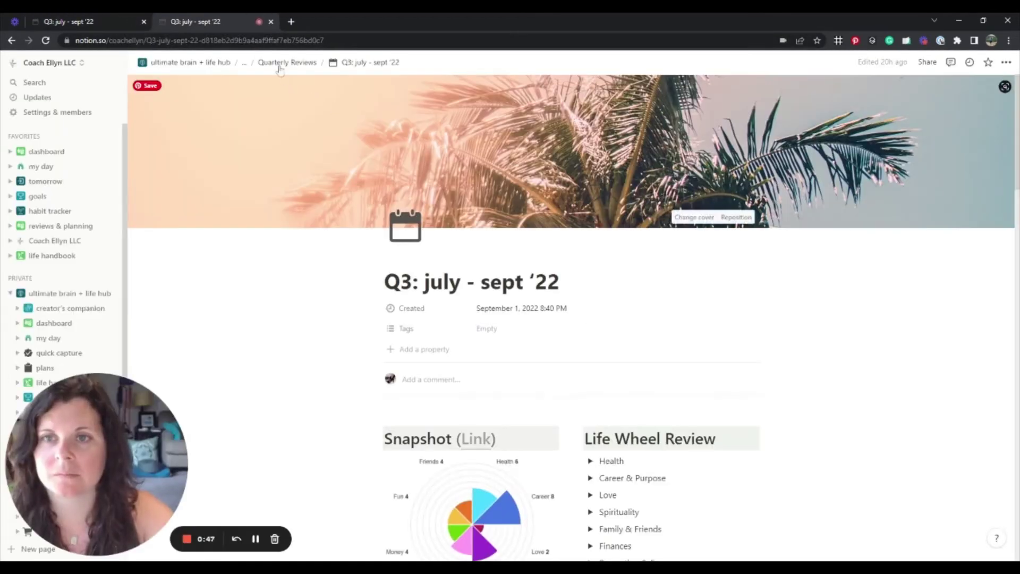
Open the September '22 review as a full page from Monthly & Weekly Reviews under reviews & planning.
click(268, 68)
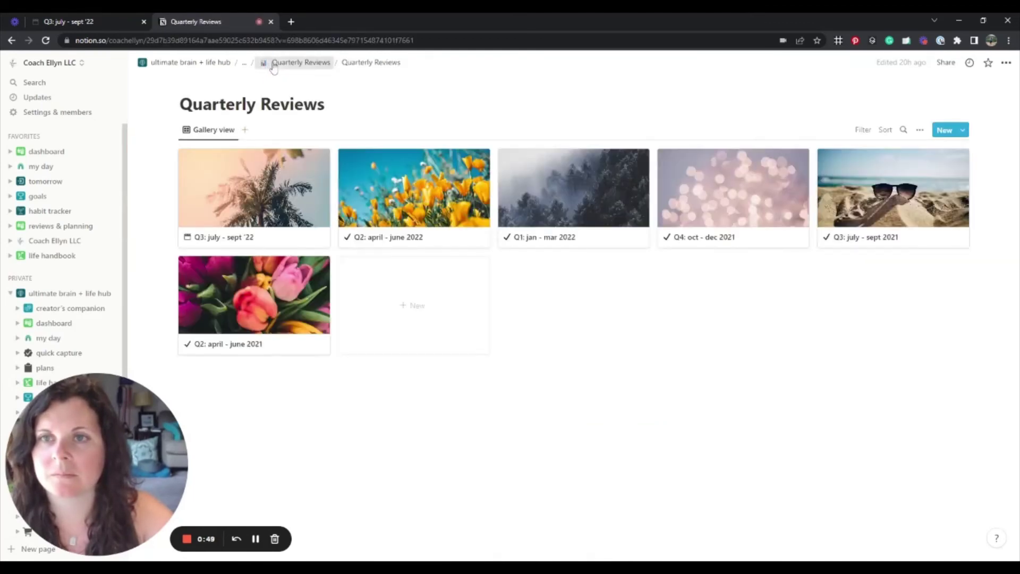
click(268, 64)
click(270, 67)
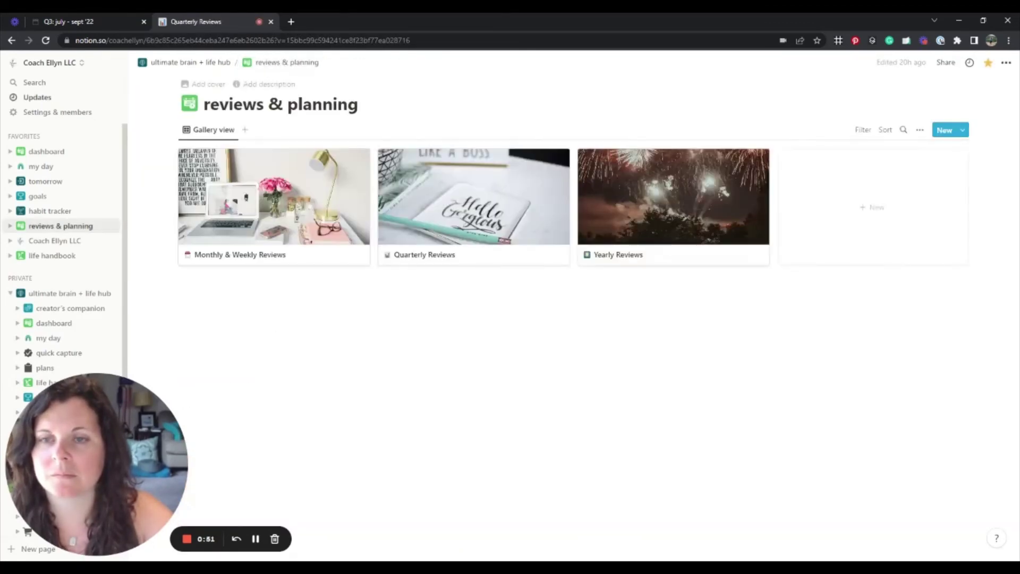
click(272, 234)
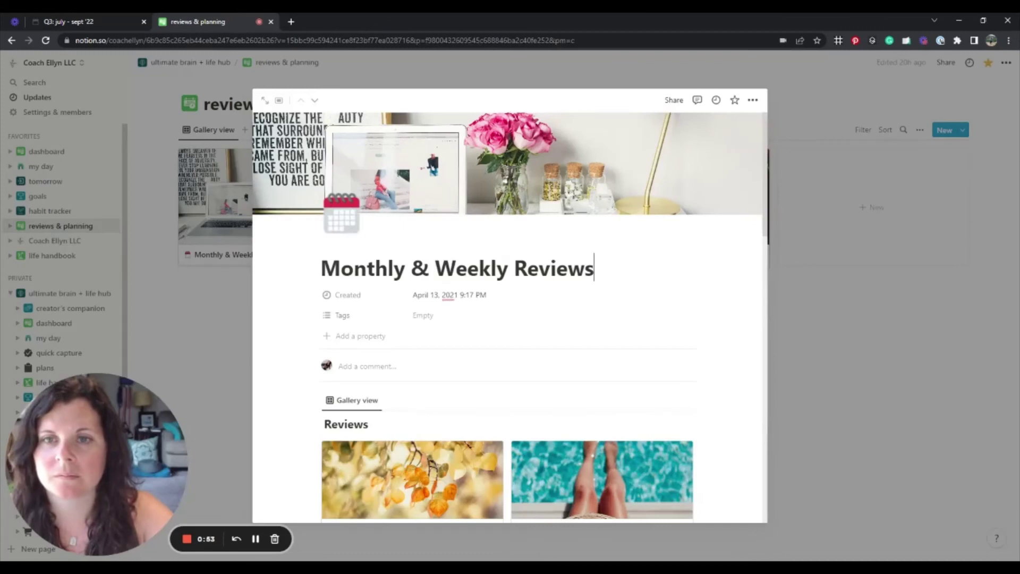
click(264, 100)
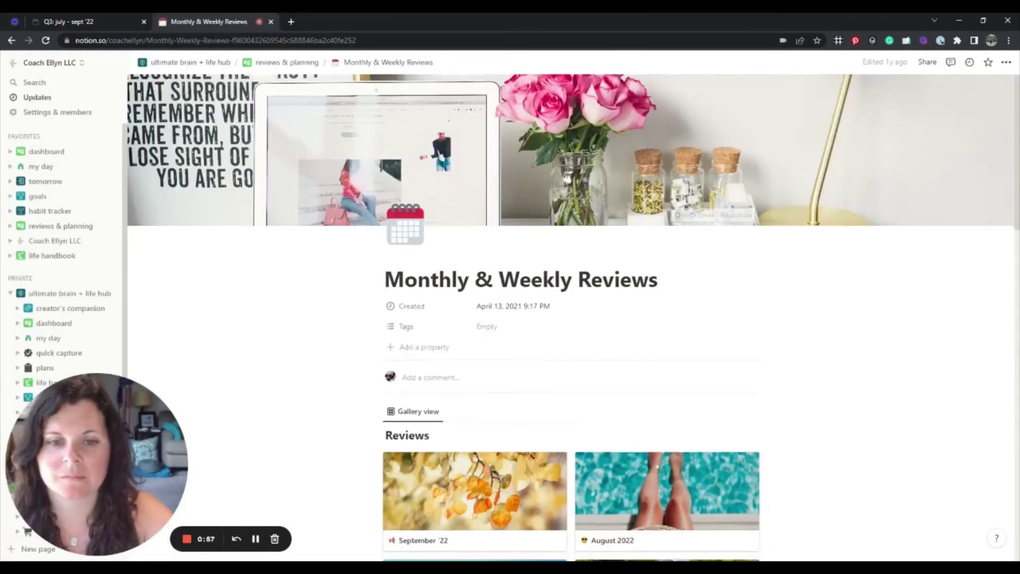
scroll(620, 245, down, 5)
click(522, 245)
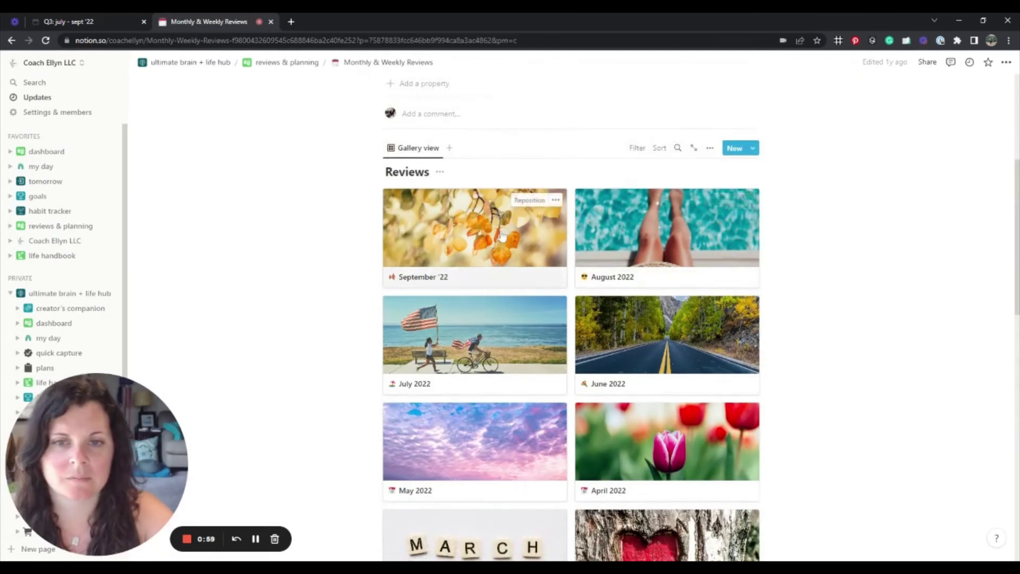
click(264, 100)
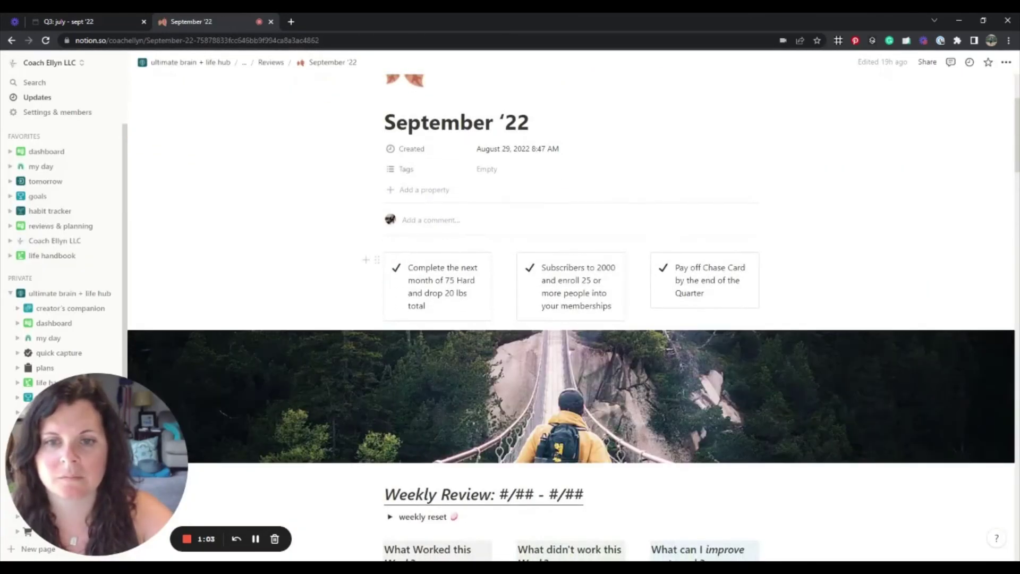
Add the Q3 review's MONTH 3 health goals as a synced toggle below the 75 Hard goal and uncheck its completed items.
click(368, 261)
click(409, 332)
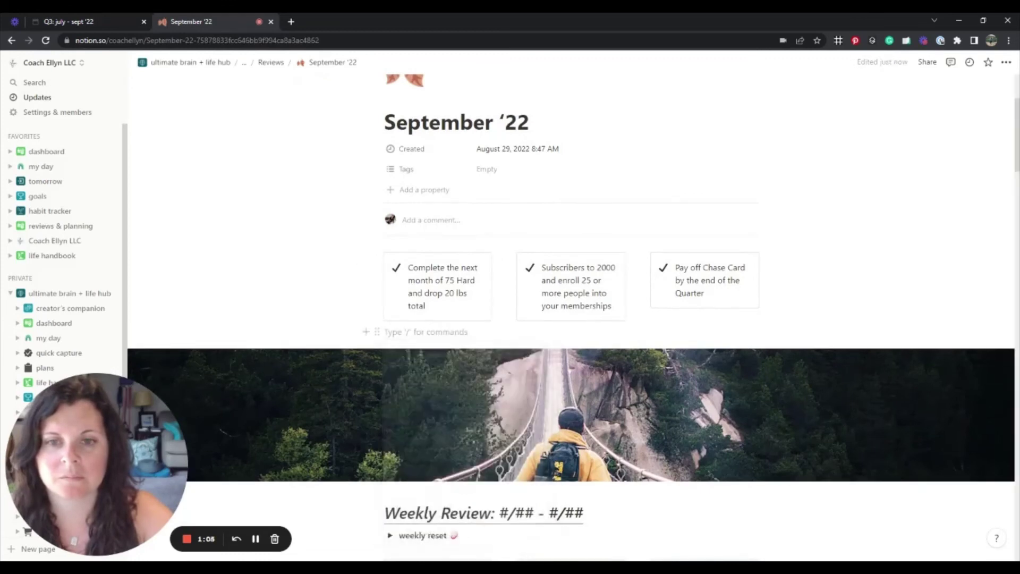
text(MONTH 3:)
click(387, 365)
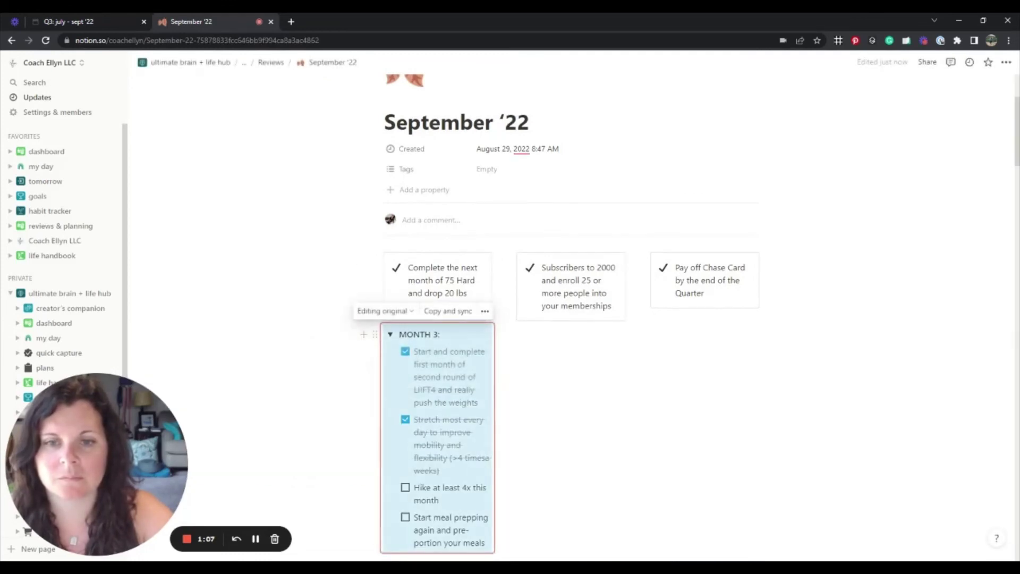
click(560, 336)
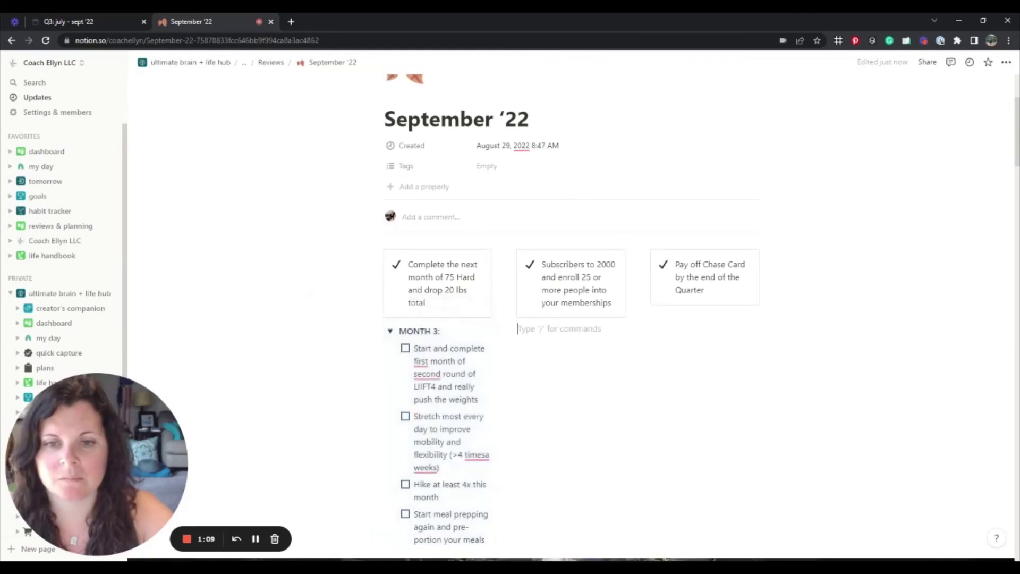
Replace the first MONTH 3 health item with "Finish last month of #75Hard and continue with 645 workout program".
scroll(560, 336, down, 2)
triple_click(450, 271)
text(Finish)
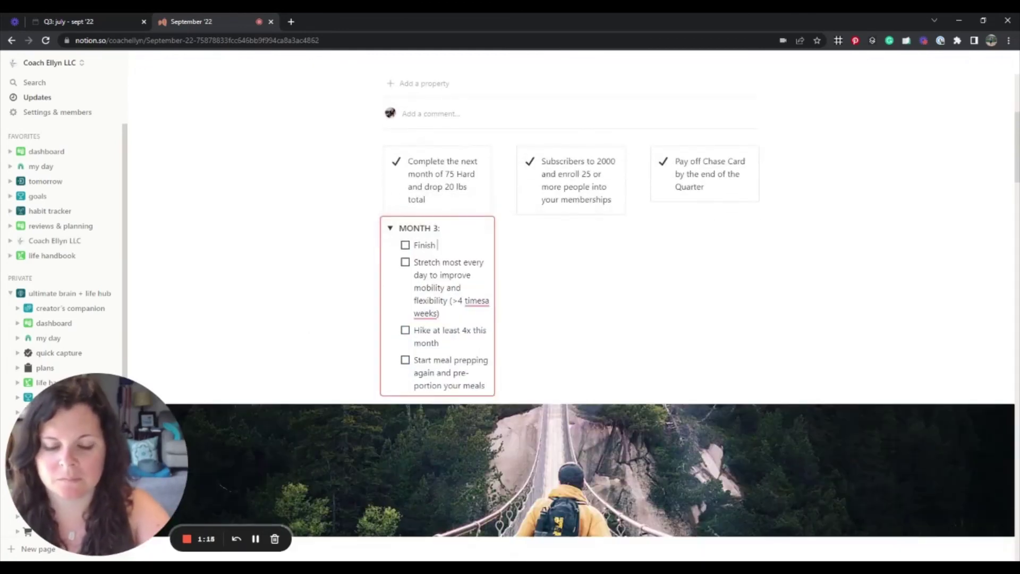
text( last month of #75Hard and continue with 645 workout program)
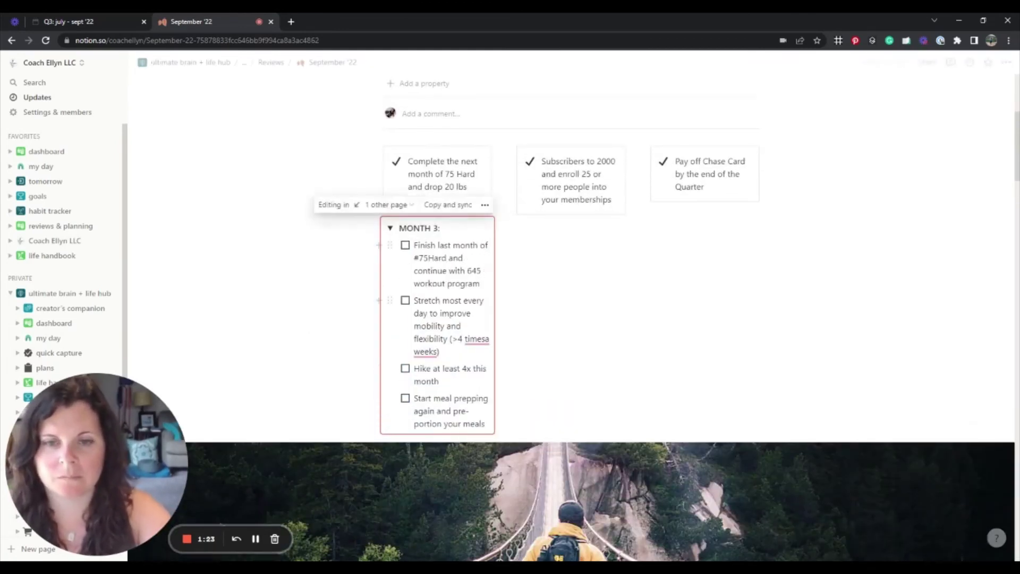
Replace the hiking item with "Do a non-walk outdoor activitiy each week" and the meal prepping item with "Start prepping dinner again".
triple_click(428, 378)
text(Do a non-walk outdoor activitiy each week)
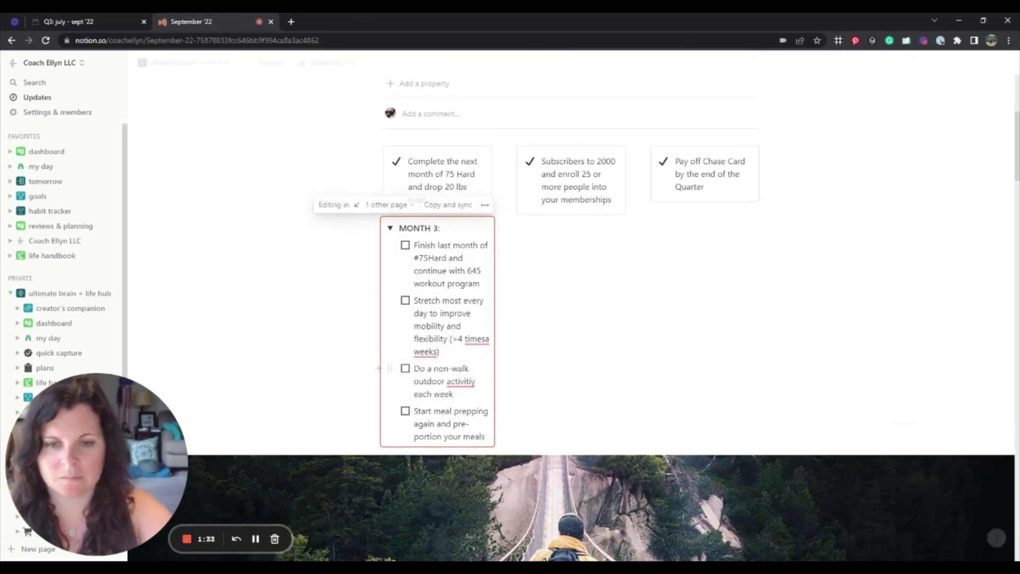
triple_click(449, 424)
text(Start prepping dinner again)
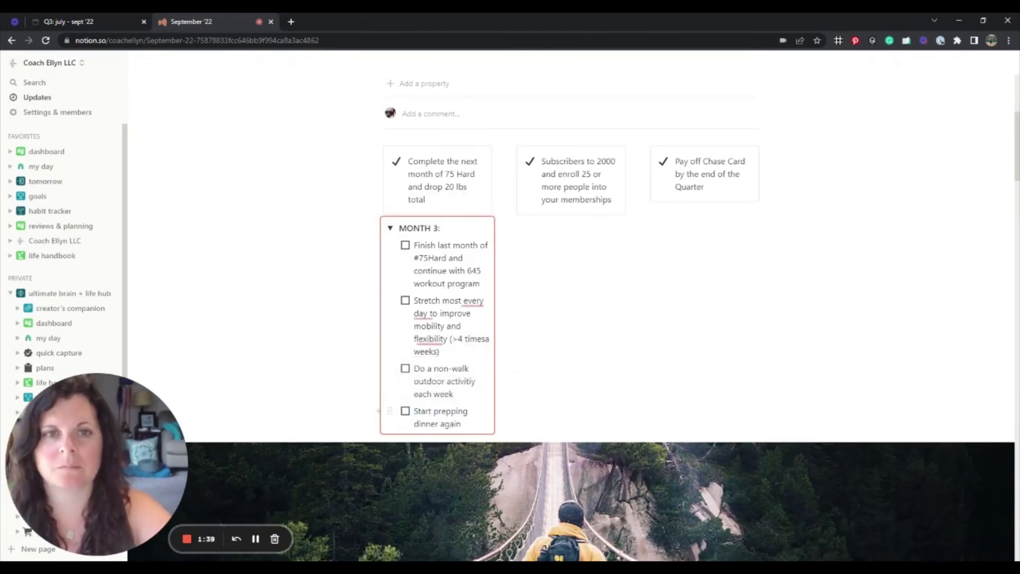
Add the Q3 review's synced MONTH 3 goals below the Subscribers to 2000 goal and strike through "Finish drafting the book".
click(693, 213)
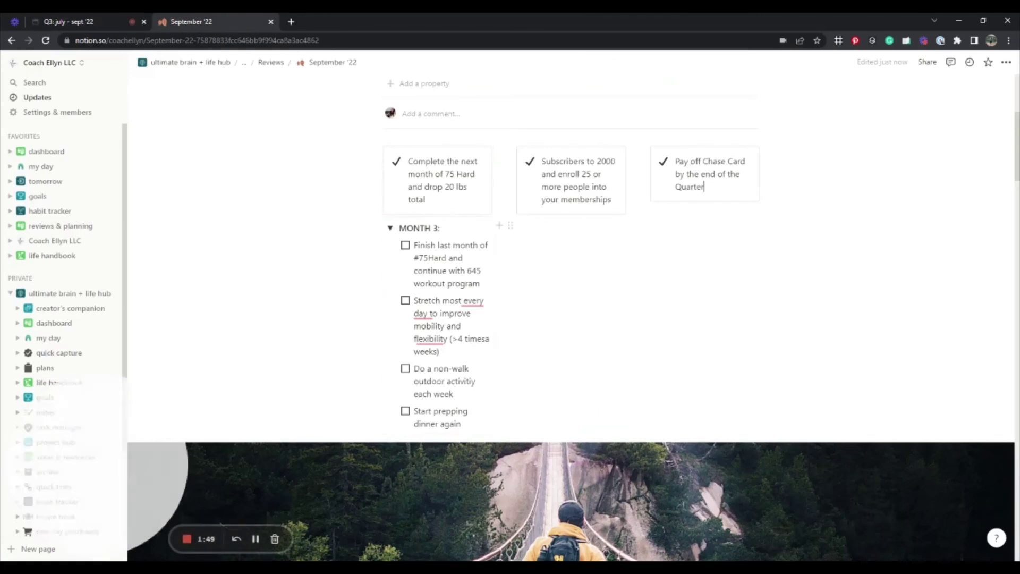
key(ctrl+v)
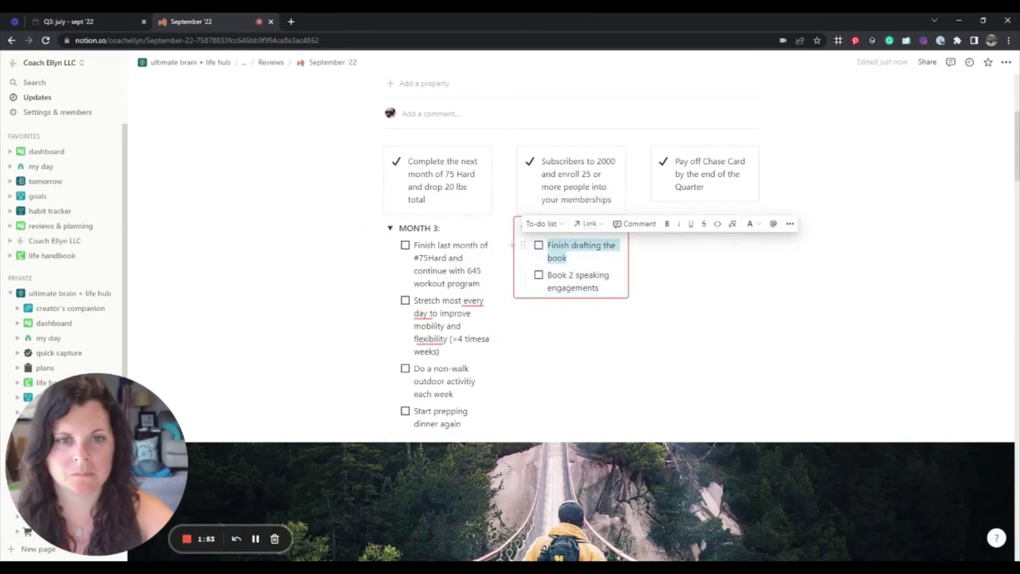
key(ctrl+shift+s)
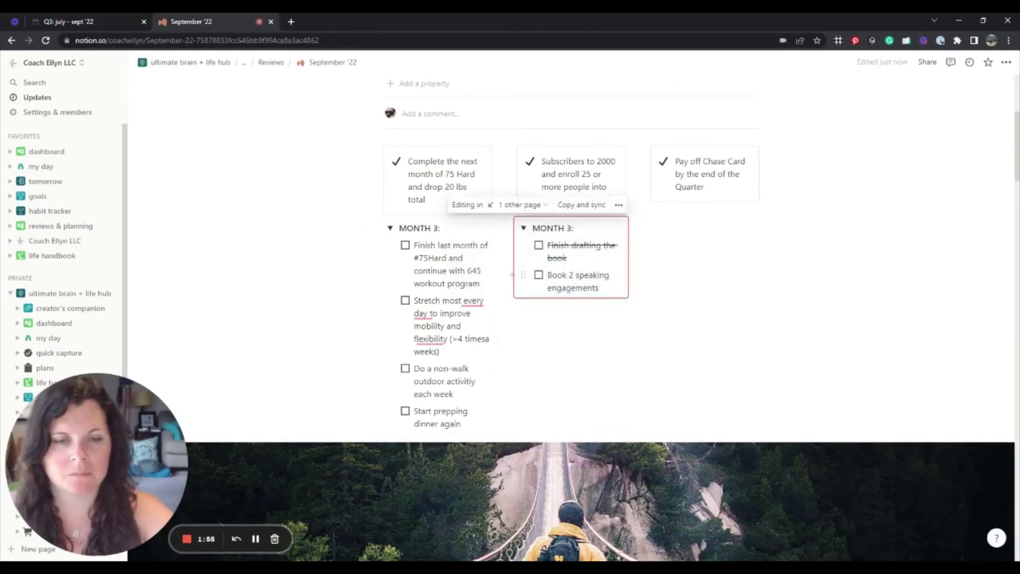
Add the to-dos "Launch membership" and "Enroll 25 people in first launch of membership" after the speaking engagements item.
click(600, 288)
key(Return)
text(Launch membership)
key(Return)
text(Enroll 25 people in first launch of membership)
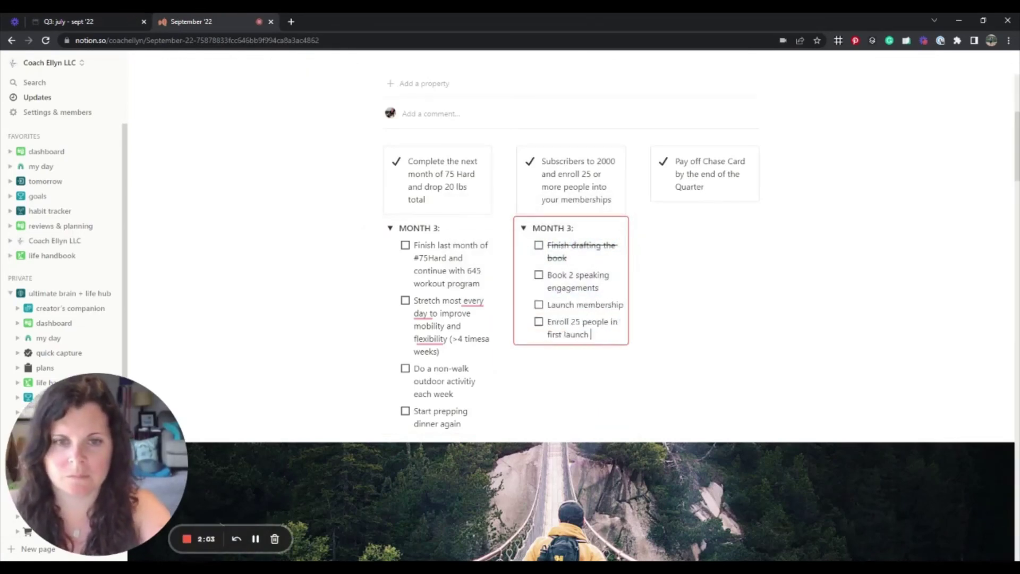
key(Return)
key(BackSpace)
key(BackSpace)
Copy the third goal's MONTH 3 block from the Q3 review as a synced block below the Pay off Chase Card goal, with "Keep personal expenses low" unchecked.
click(107, 26)
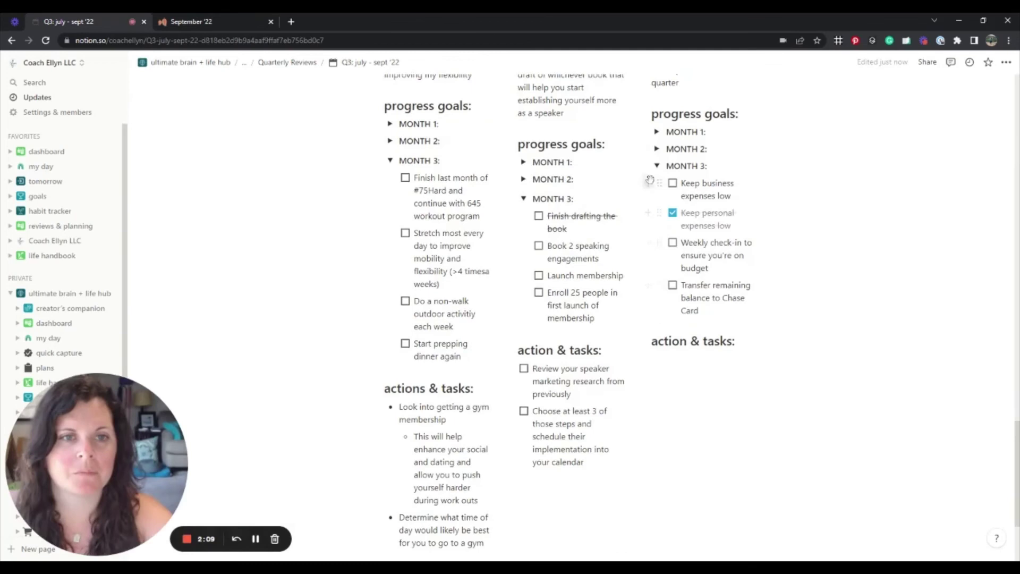
key(Escape)
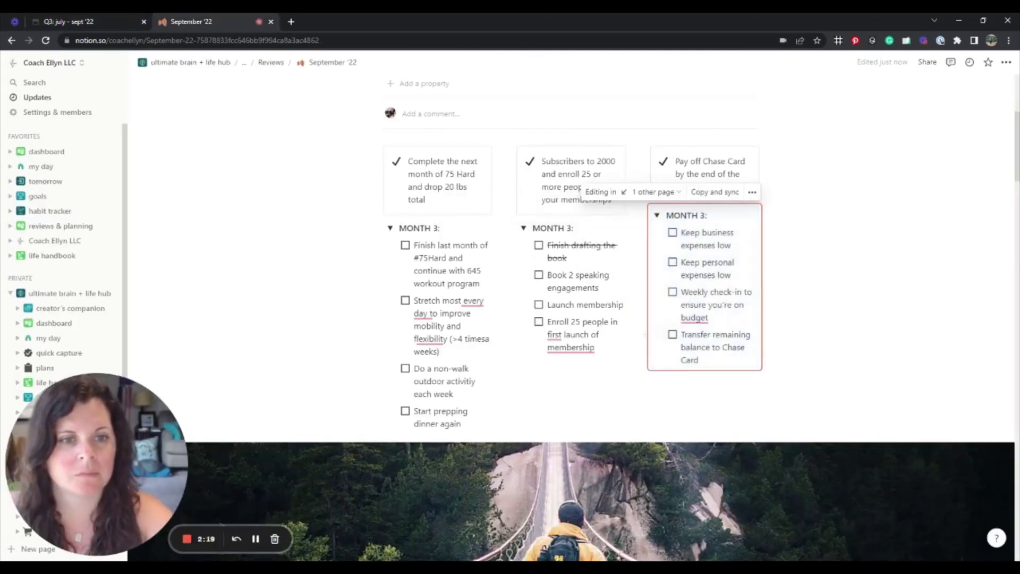
scroll(571, 319, down, 7)
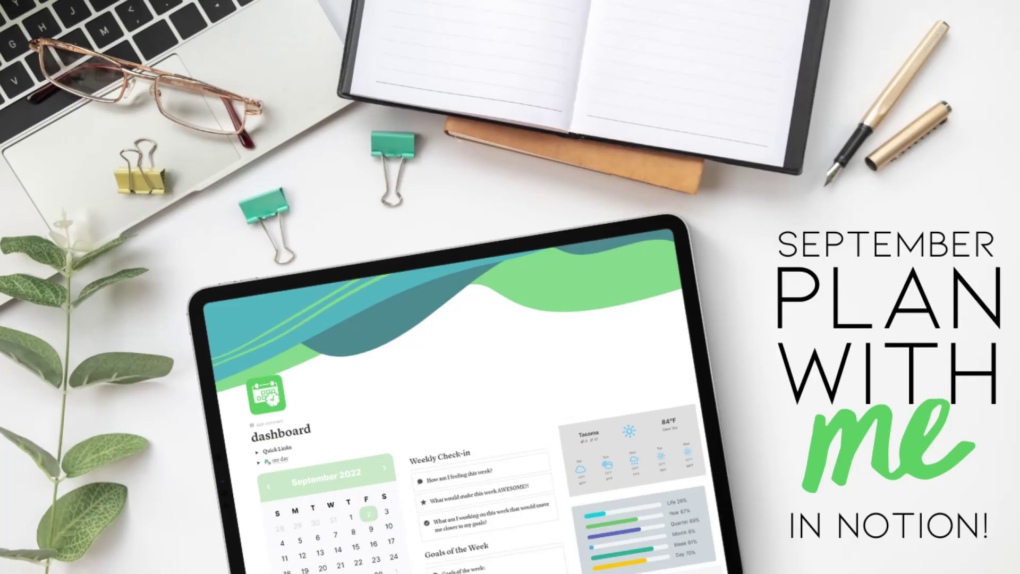